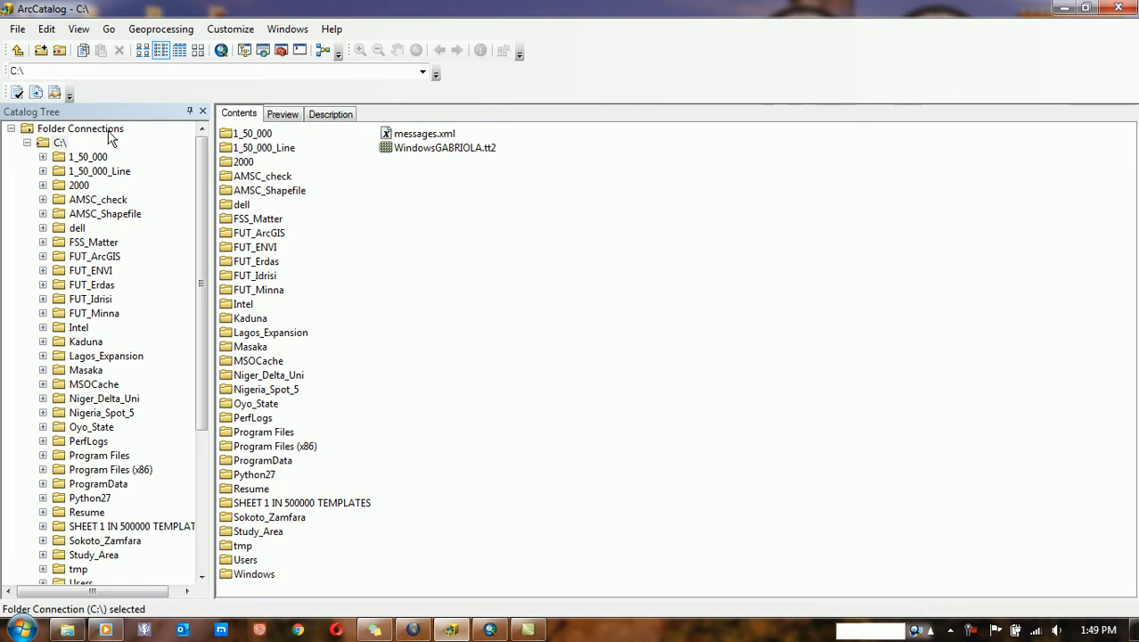
Collapse the C:\ folder connection and examine which kinds of new items can be created in it.
click(28, 144)
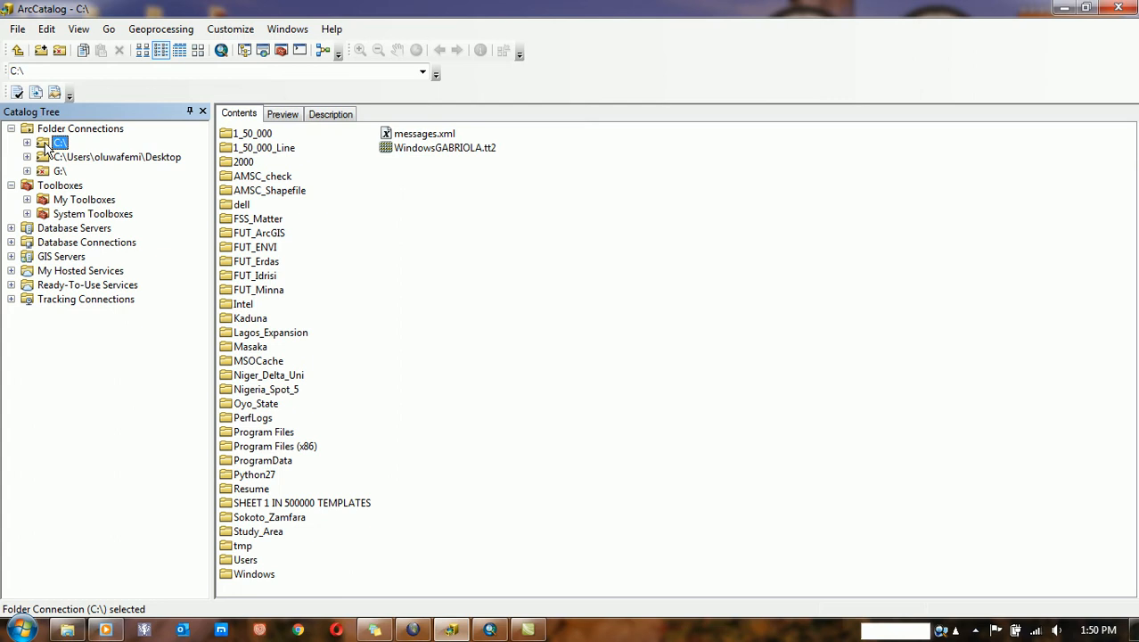
right_click(48, 148)
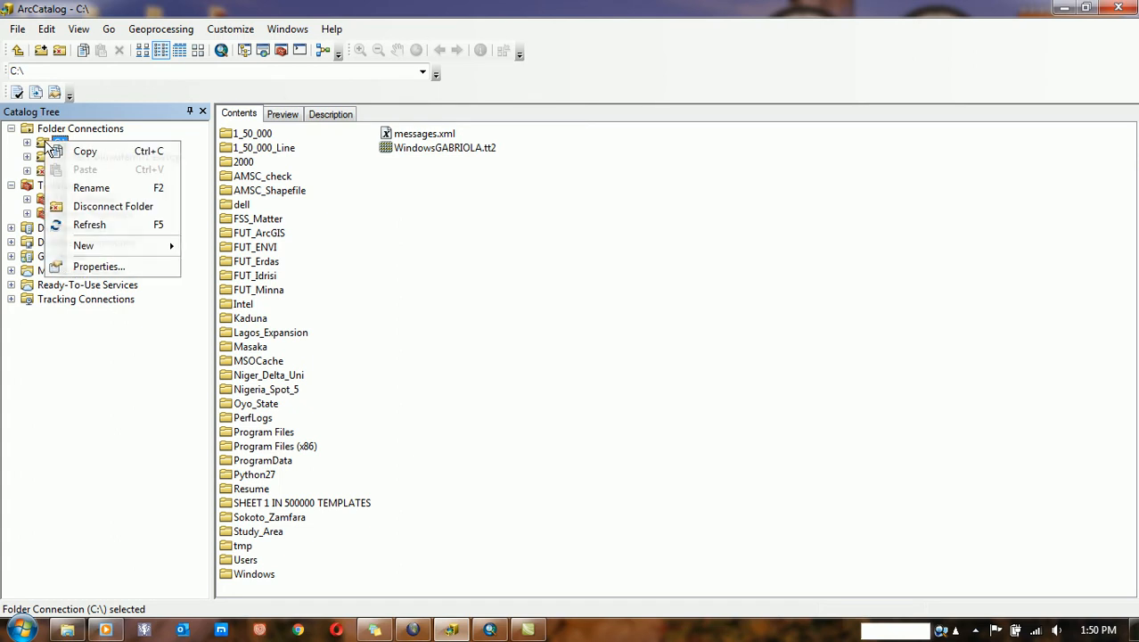
mouse_move(89, 247)
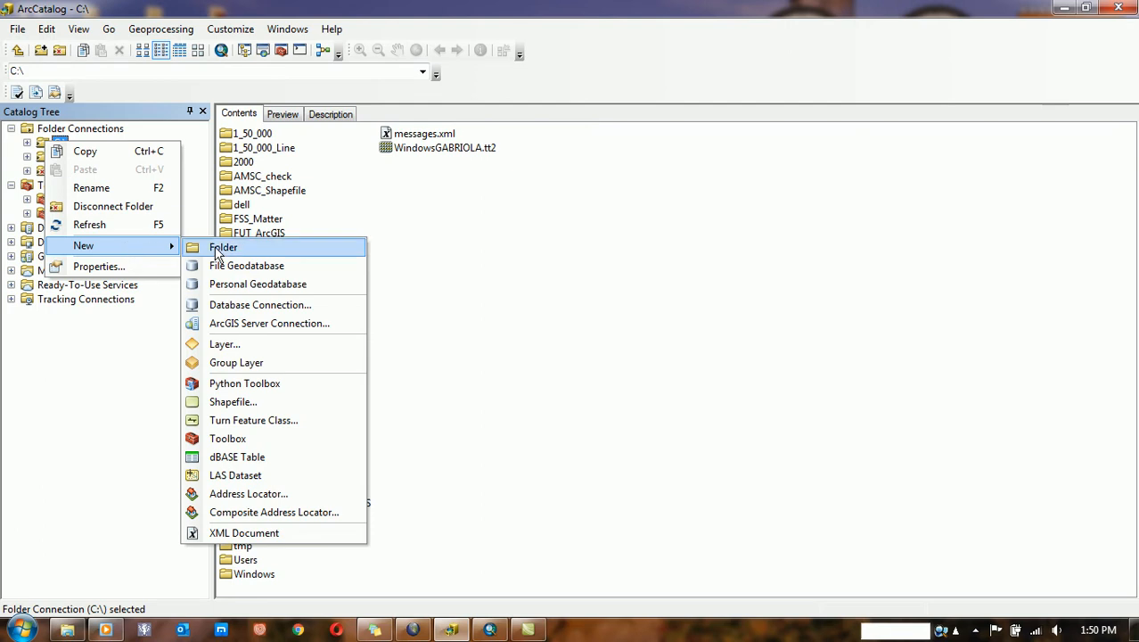
click(462, 319)
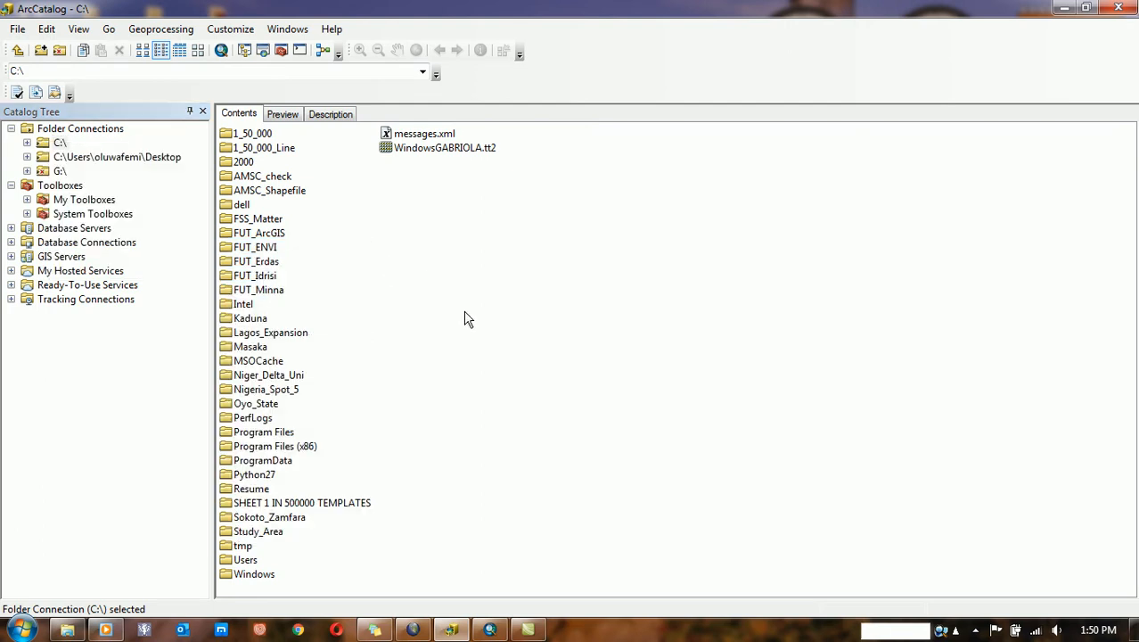
click(55, 144)
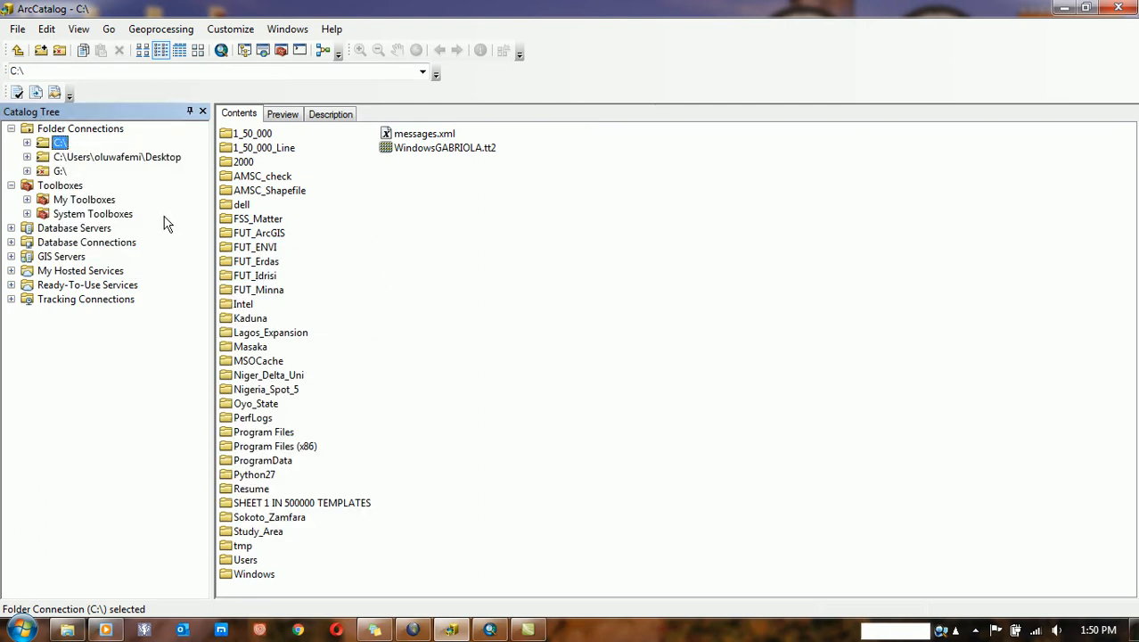
right_click(612, 308)
mouse_move(656, 411)
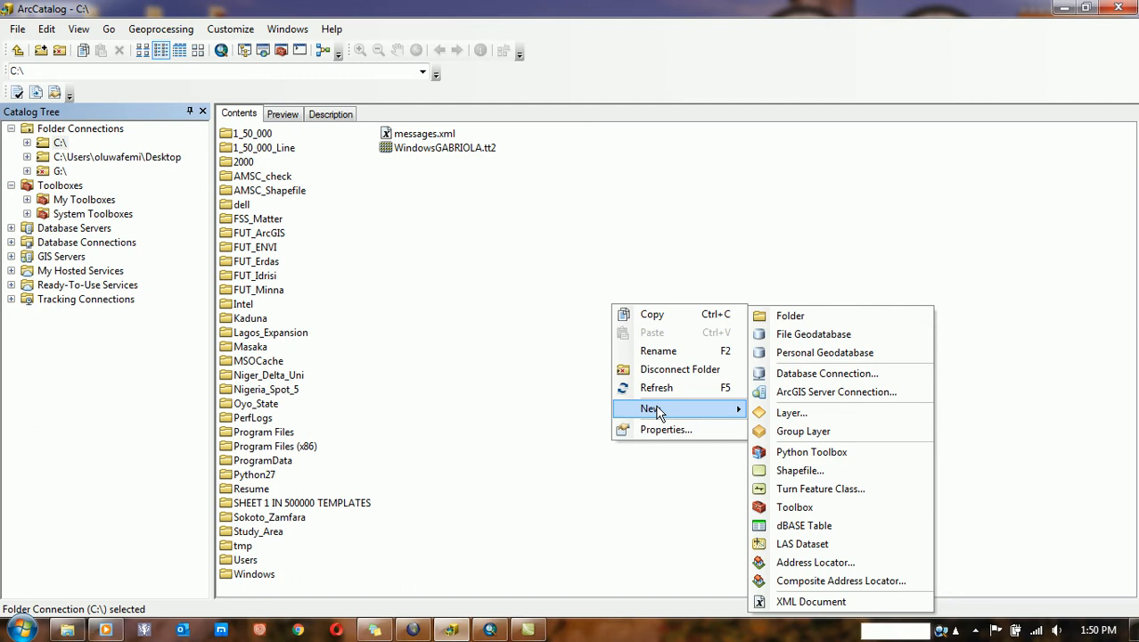
click(546, 244)
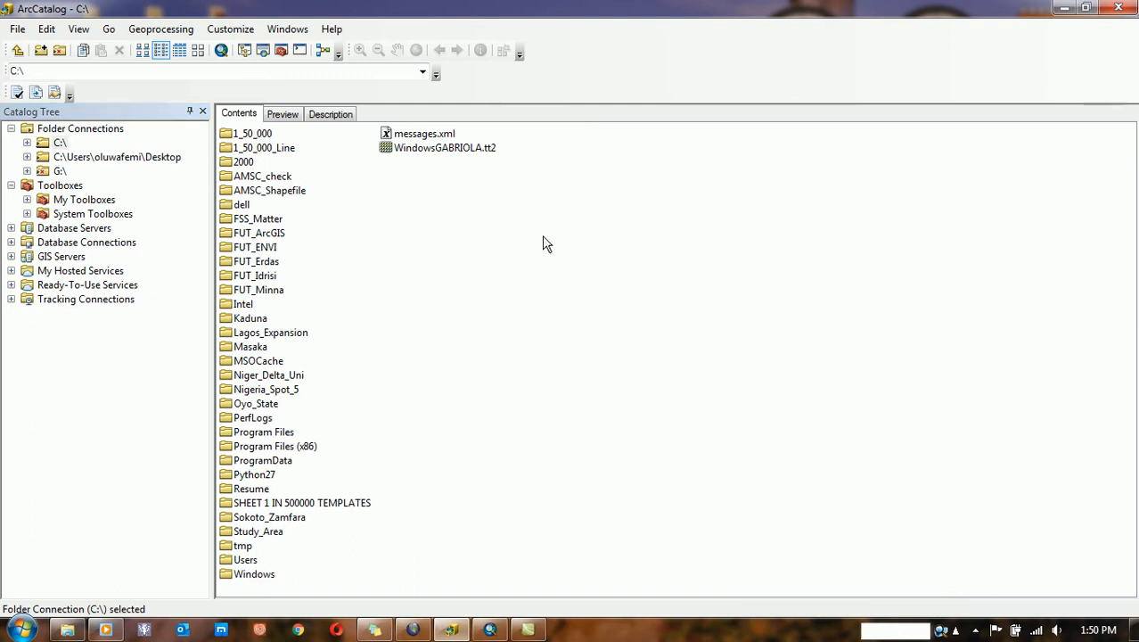
click(17, 28)
mouse_move(75, 52)
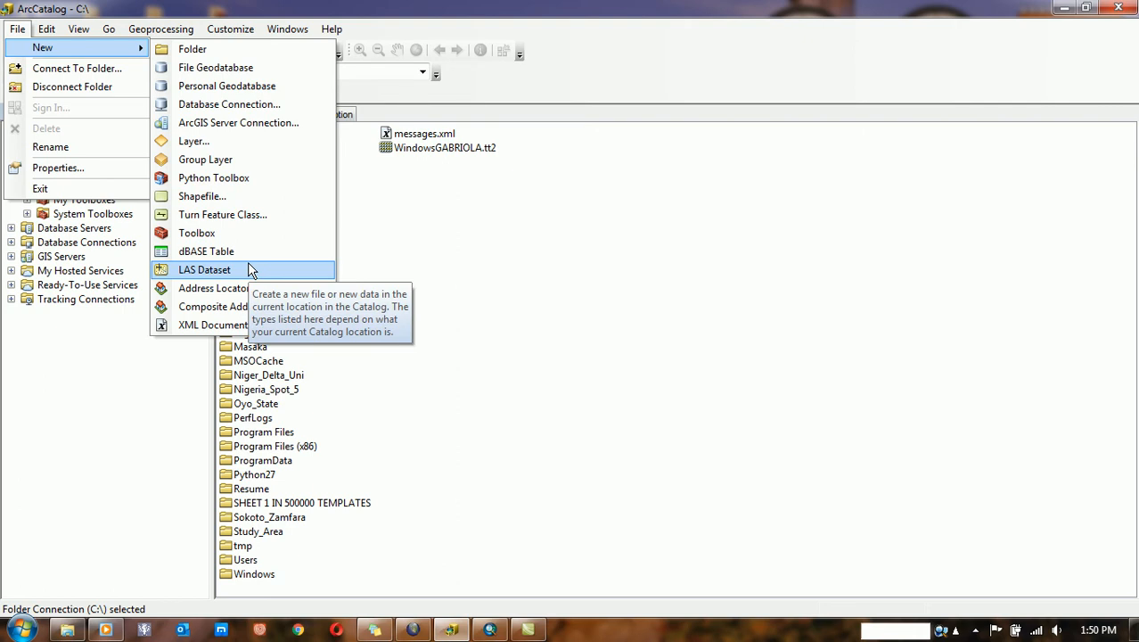
click(17, 29)
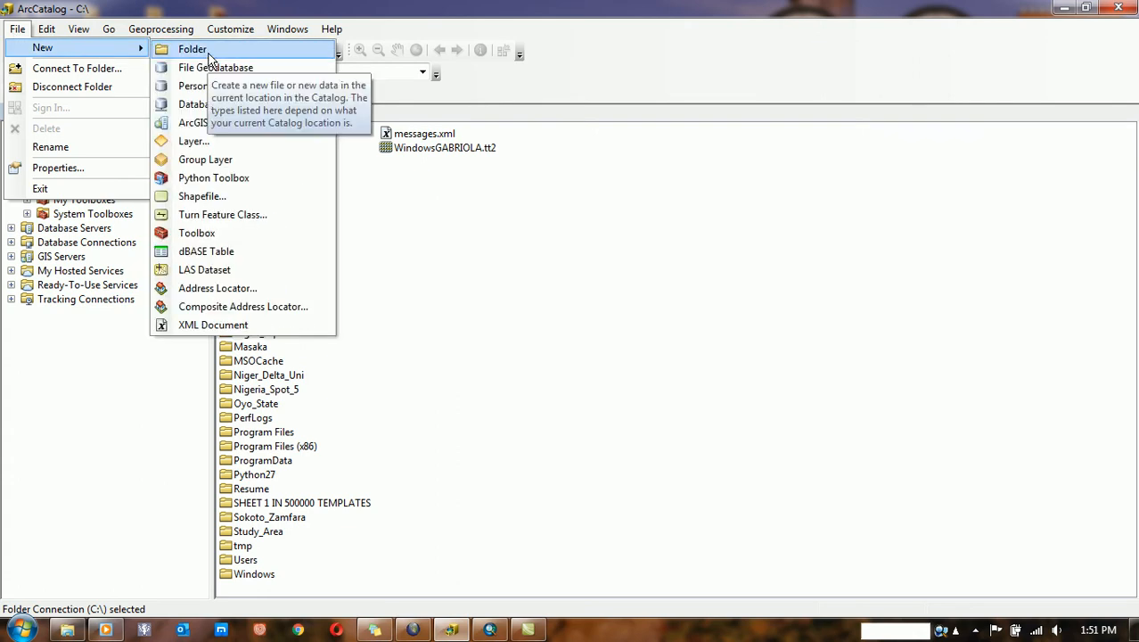
click(456, 328)
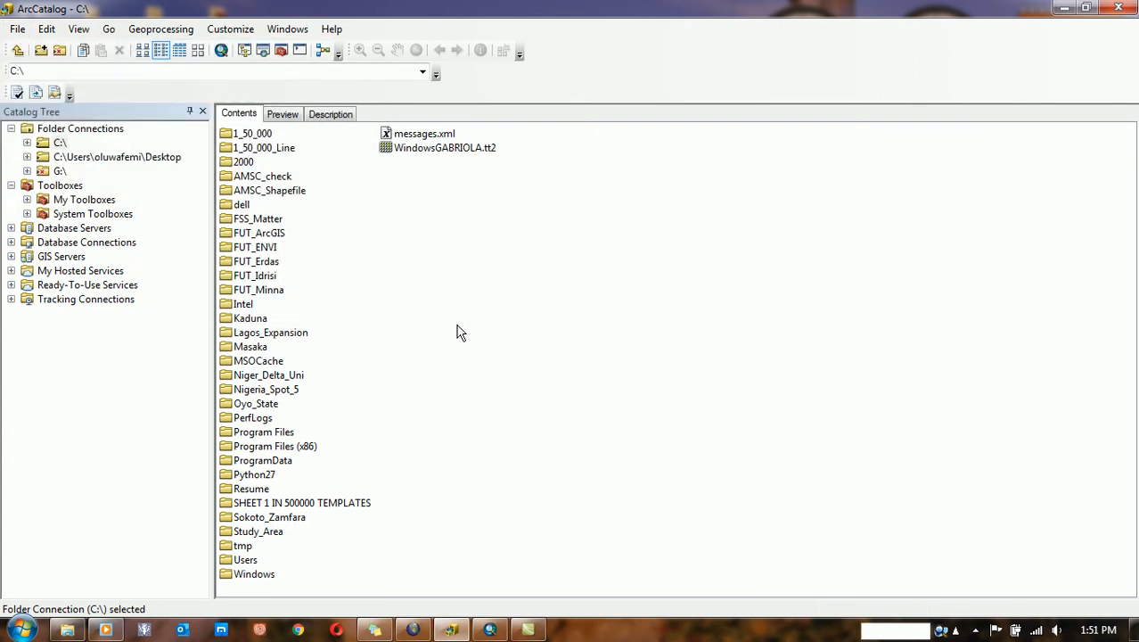
click(57, 144)
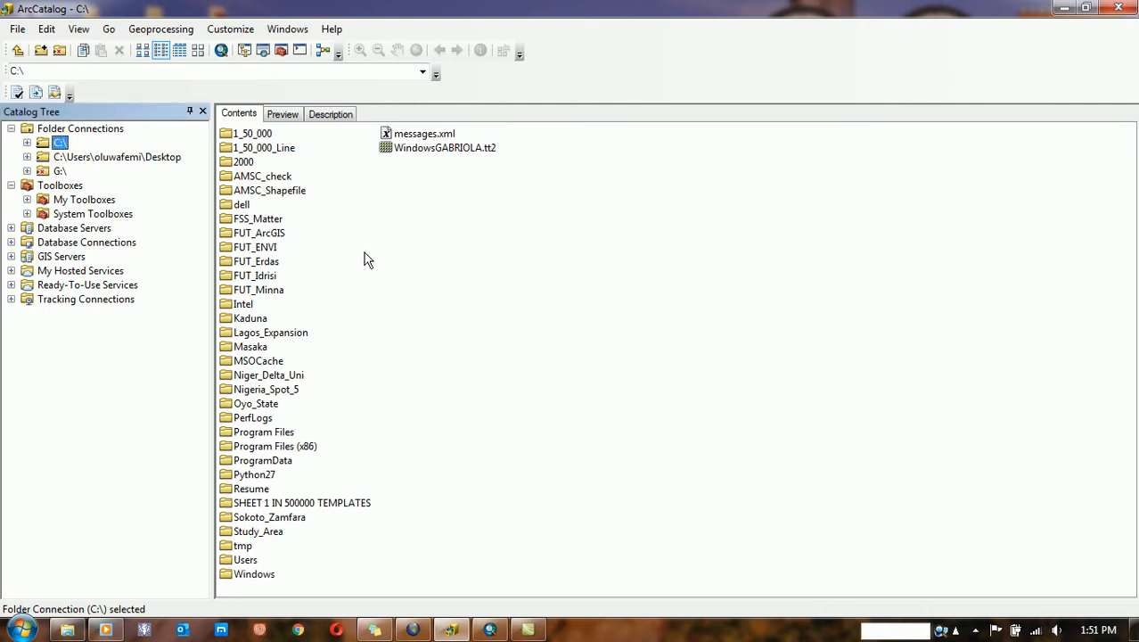
right_click(563, 345)
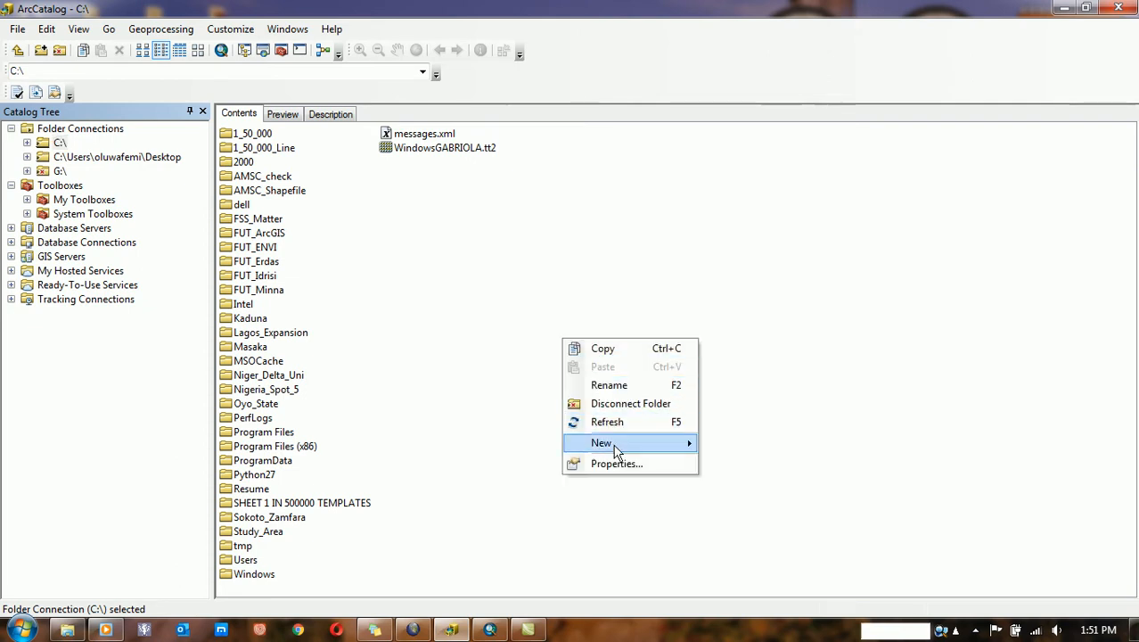
mouse_move(613, 450)
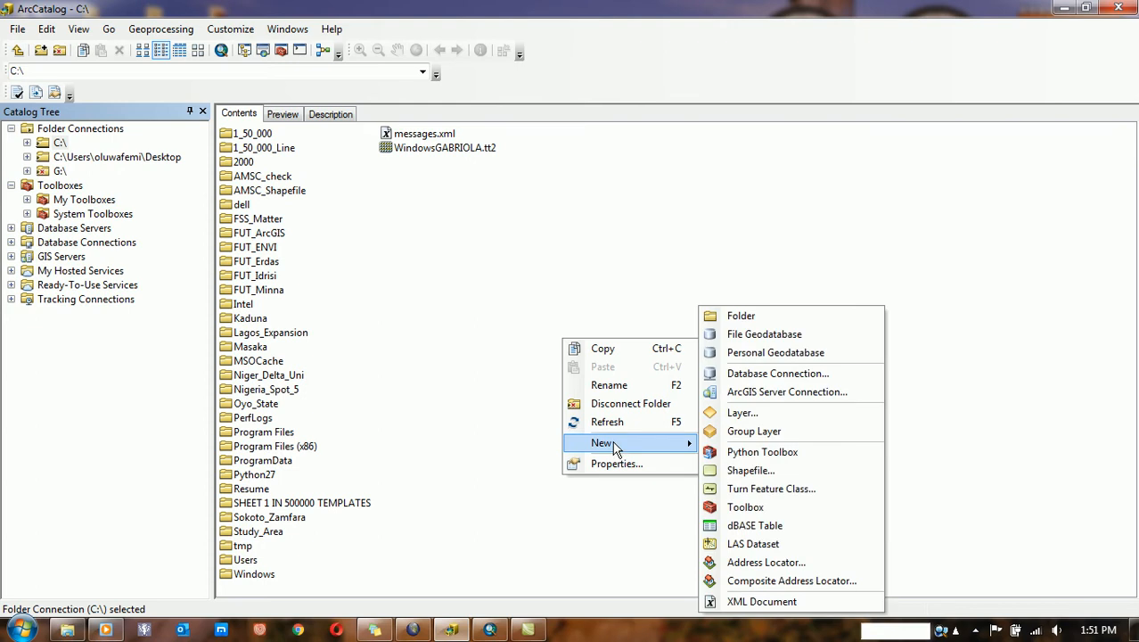
click(424, 277)
Create a new folder named PPP in the C:\ folder connection.
click(43, 145)
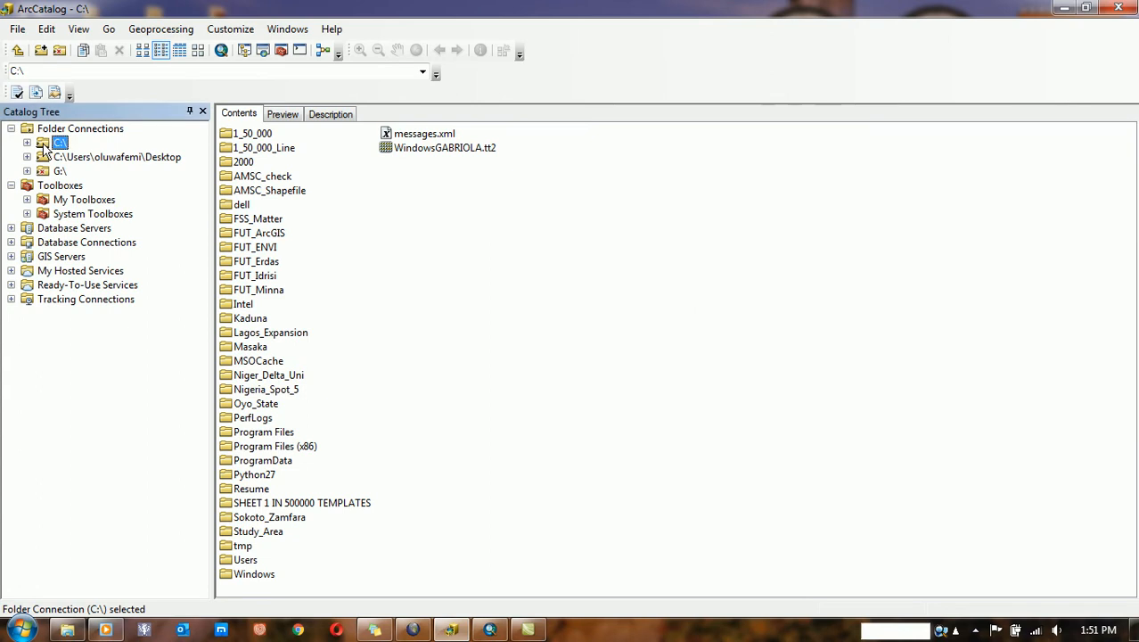
right_click(42, 145)
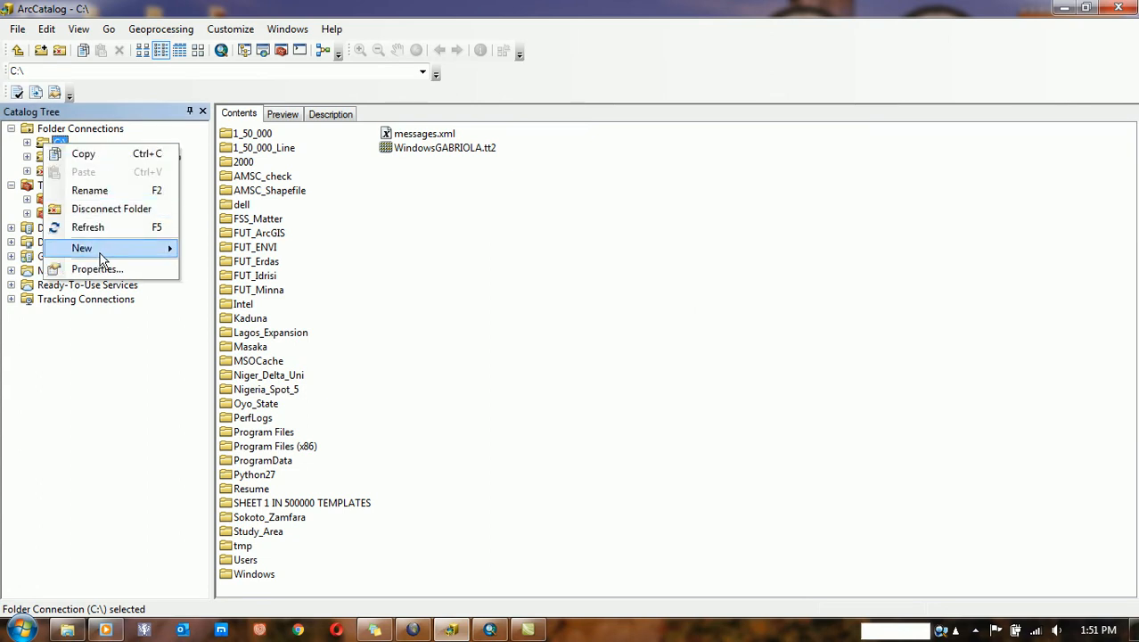
mouse_move(100, 256)
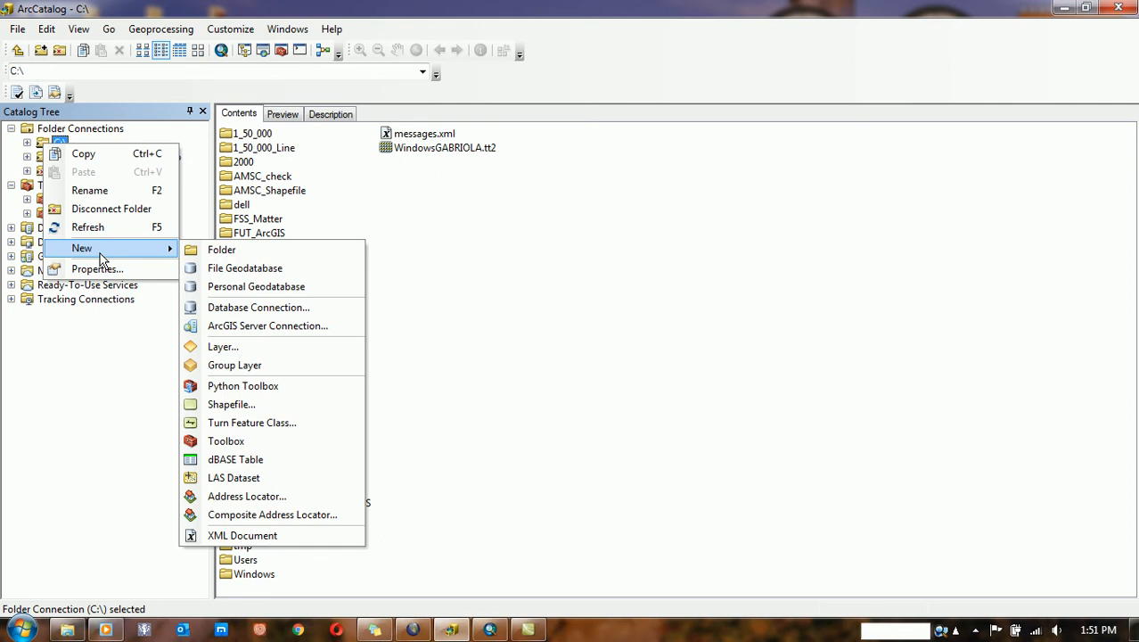
click(247, 249)
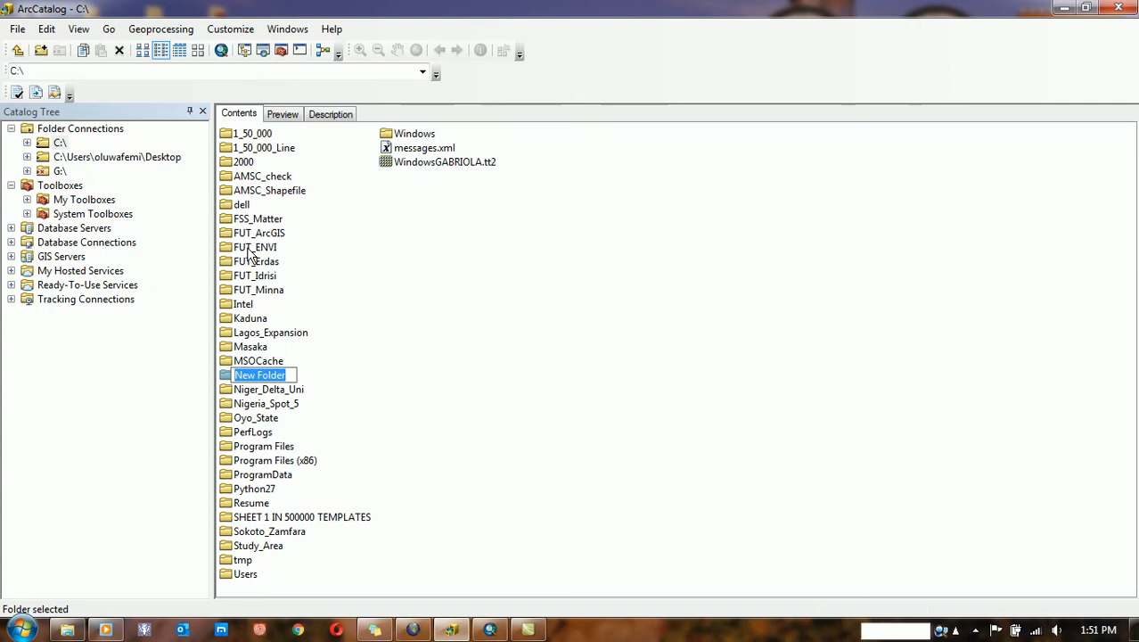
text(PPP)
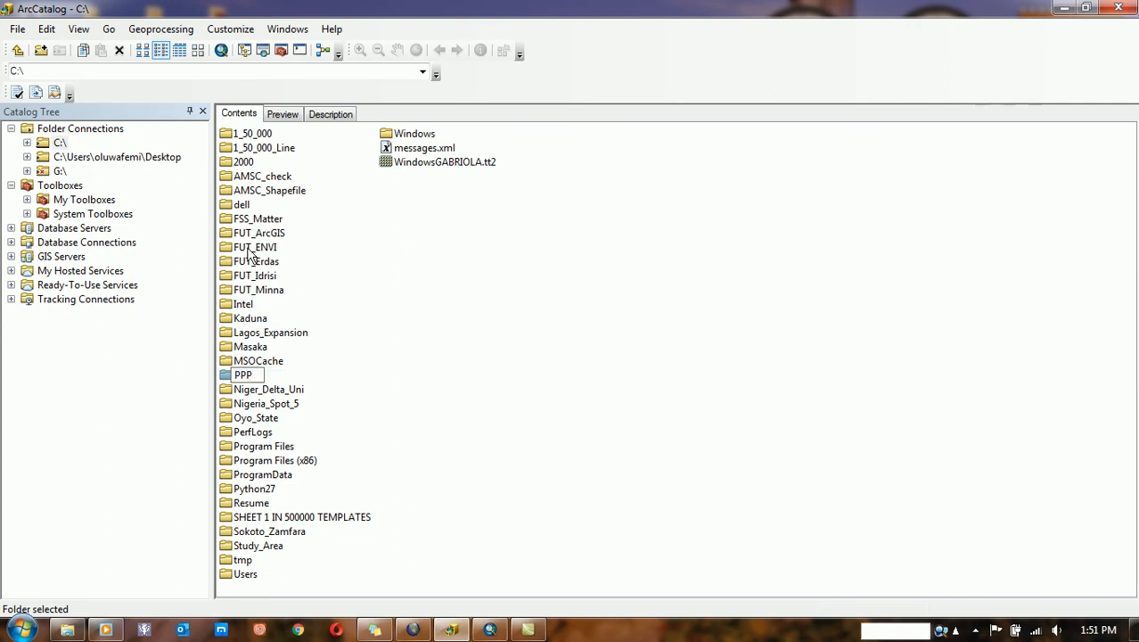
key(Return)
Try to rename the Niger_Delta_Uni folder as Practice.
click(242, 378)
click(243, 378)
text(Practice)
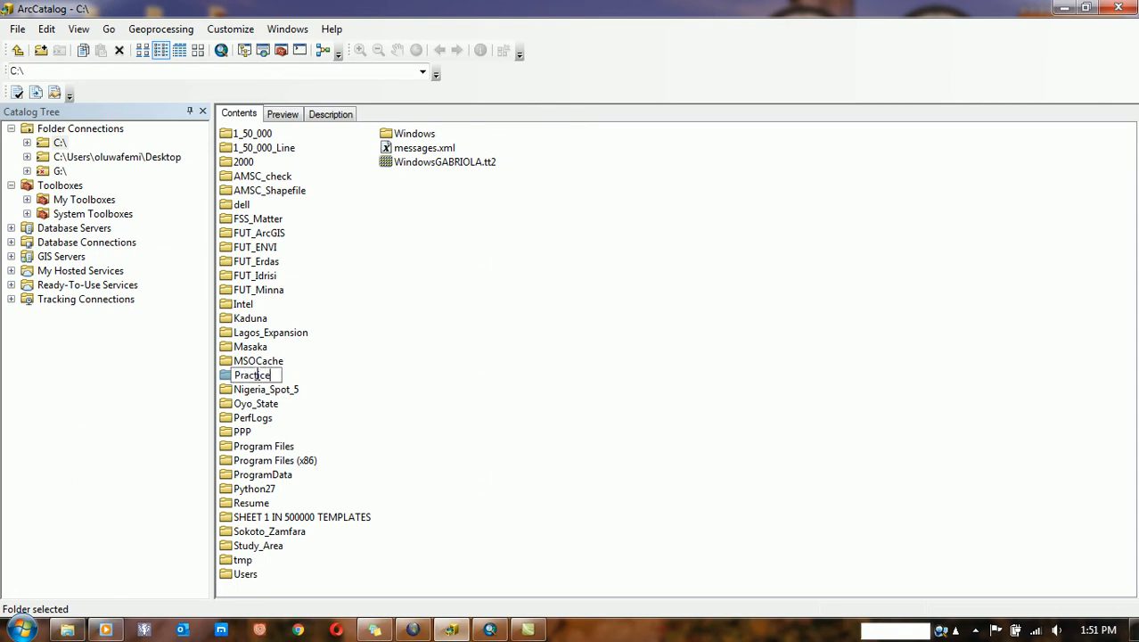
key(Return)
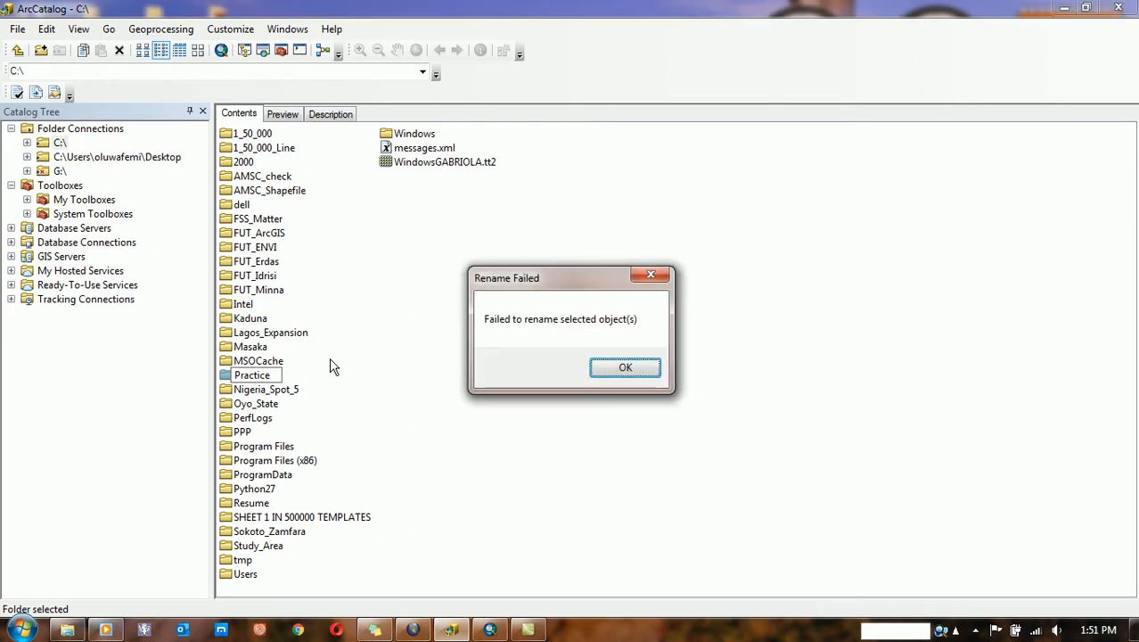
click(625, 369)
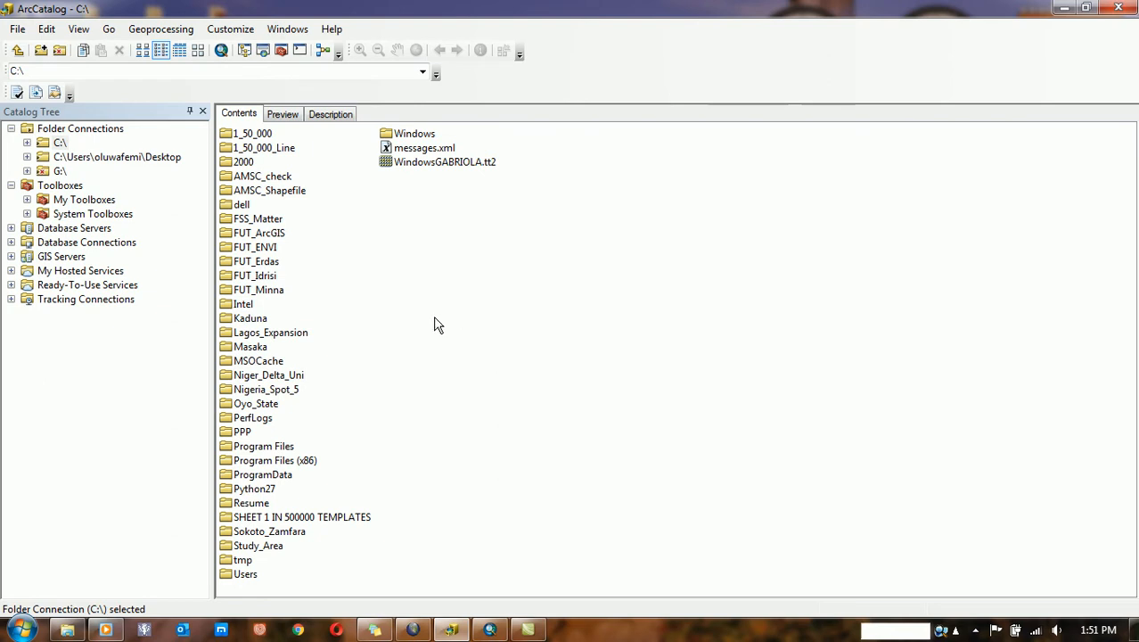
Open the PPP folder in C:\, go back up one level, and open it again.
click(244, 433)
click(511, 401)
double_click(225, 433)
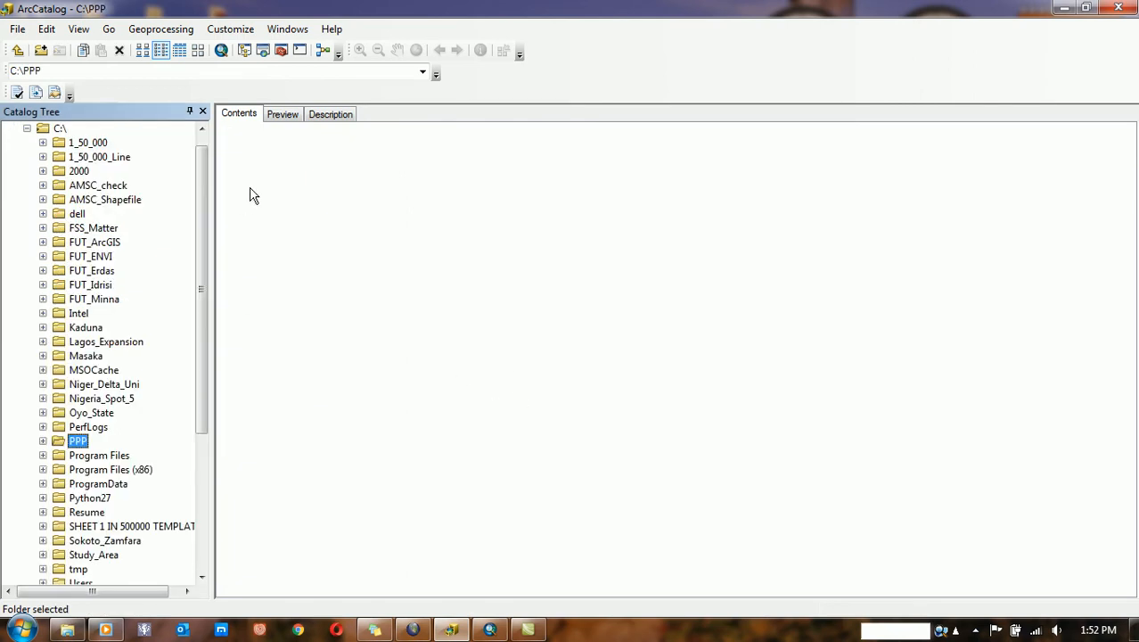
click(17, 50)
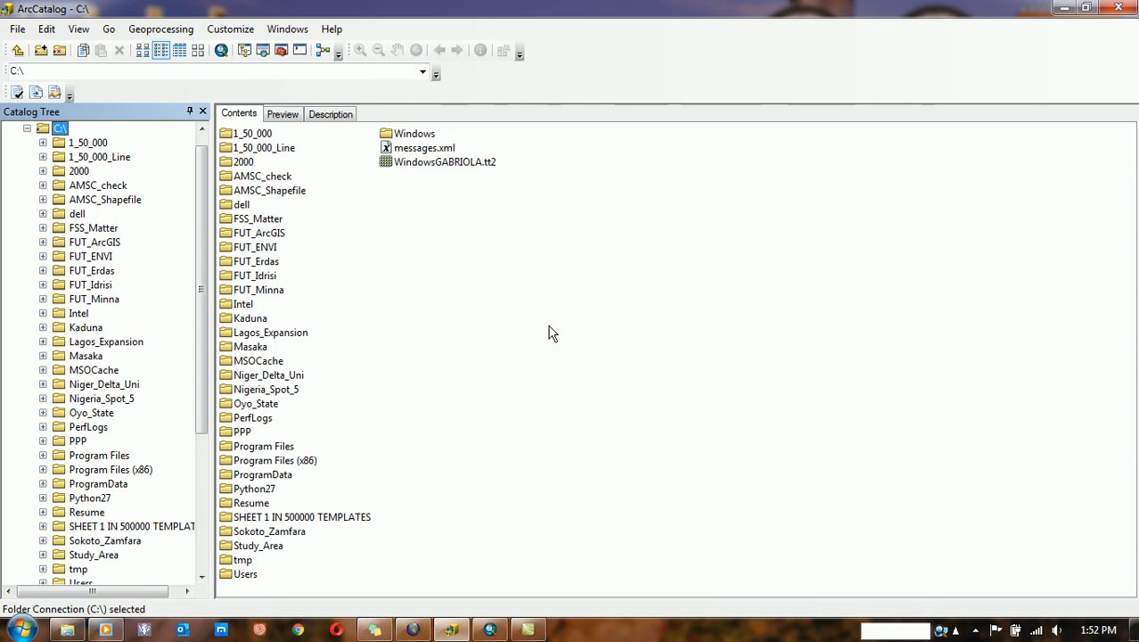
click(608, 333)
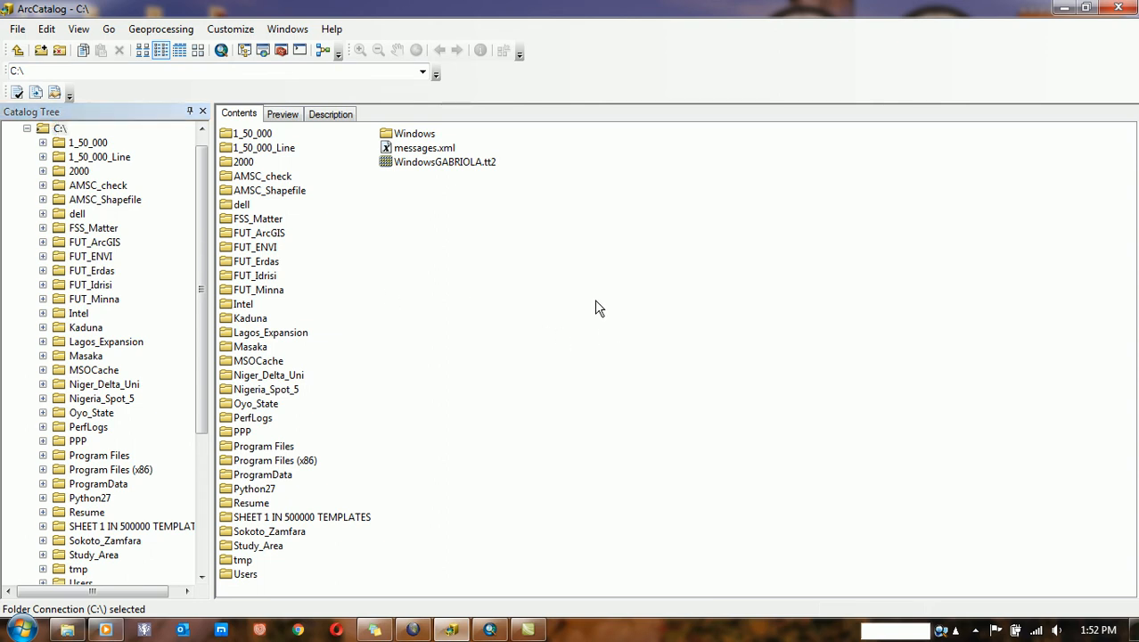
click(239, 432)
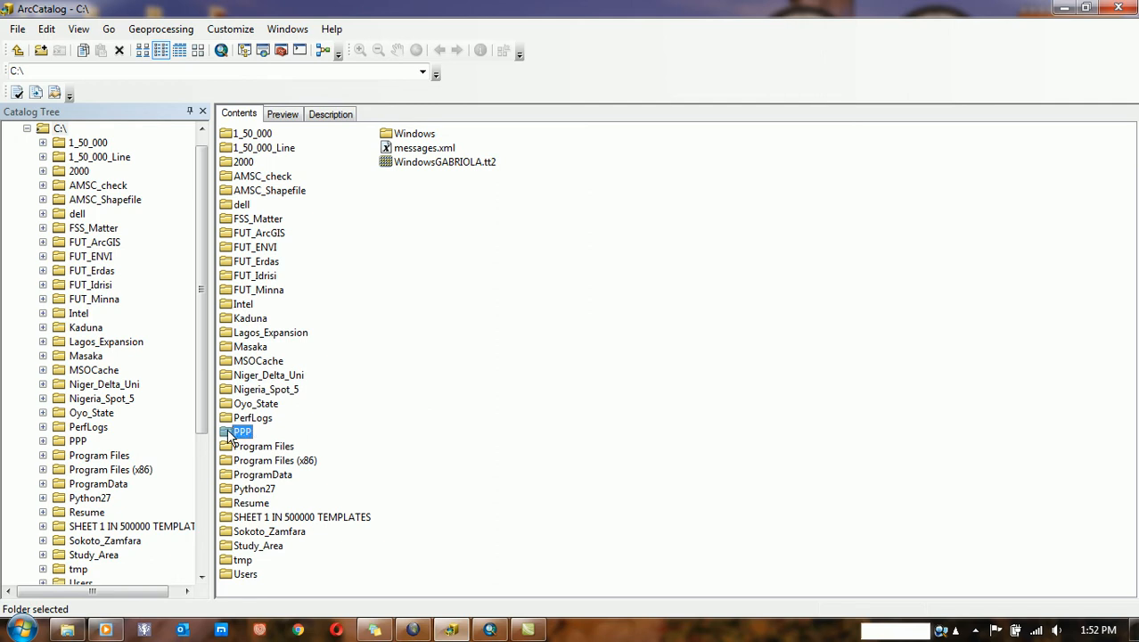
double_click(226, 434)
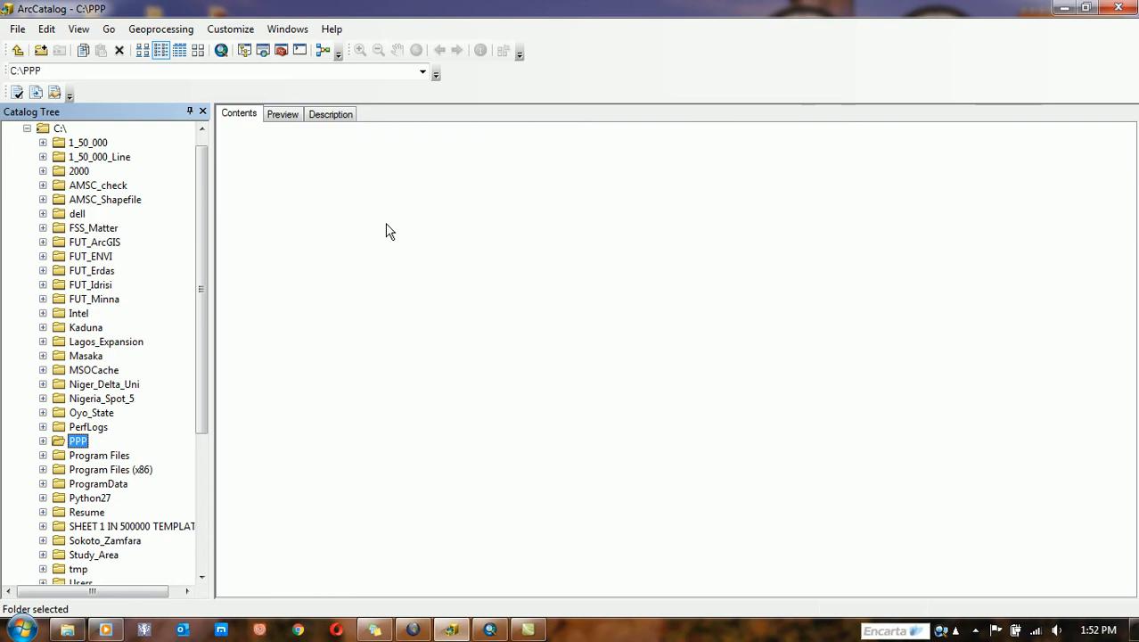
View the contents of the FUT_ArcGIS and FUT_ENVI folders and return to the PPP folder.
click(101, 246)
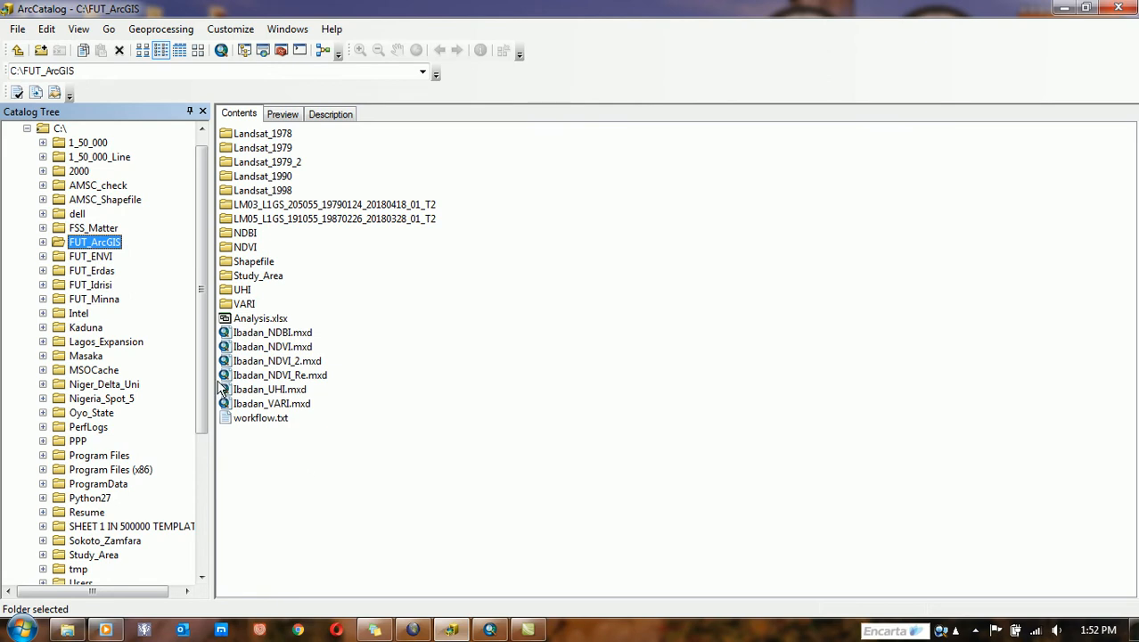
click(90, 257)
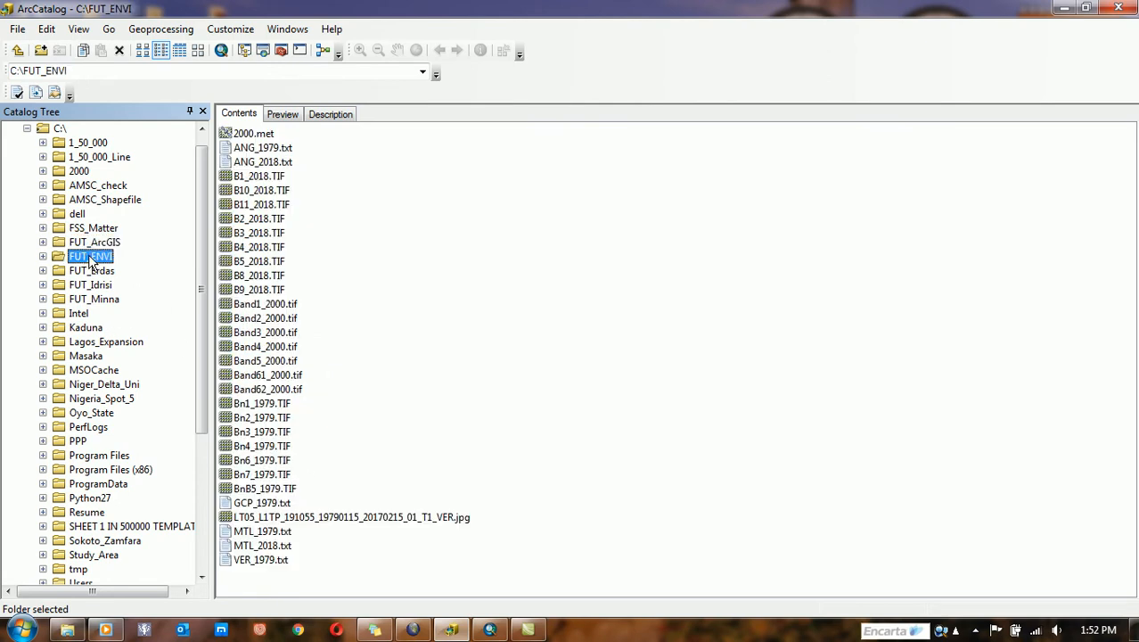
click(78, 442)
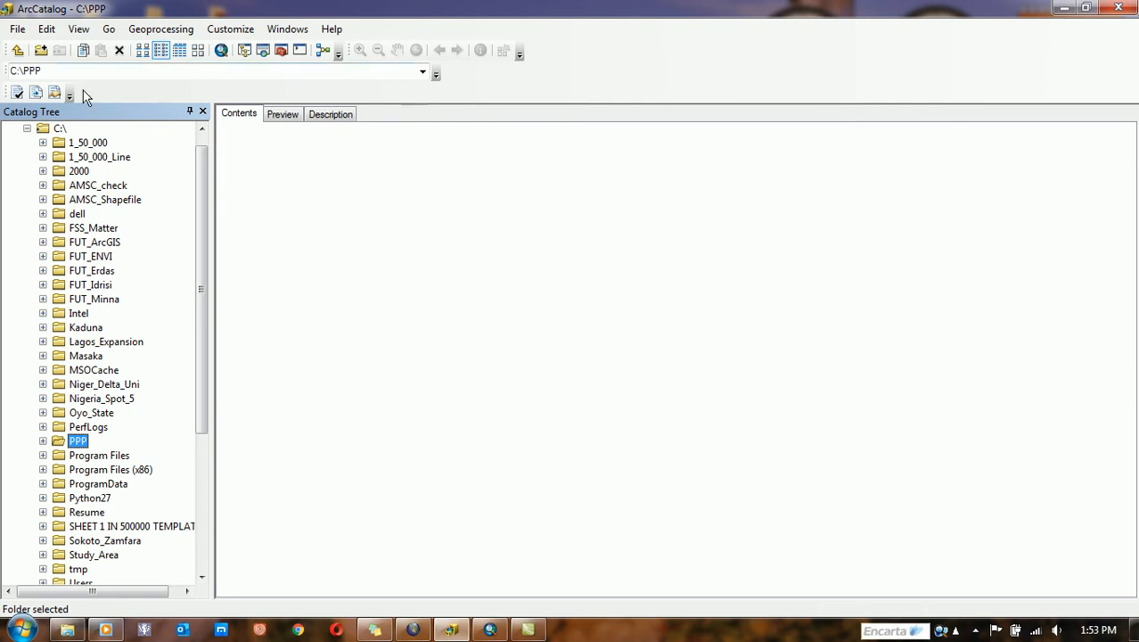
Start a new shapefile in the PPP folder and name it Road.
right_click(287, 204)
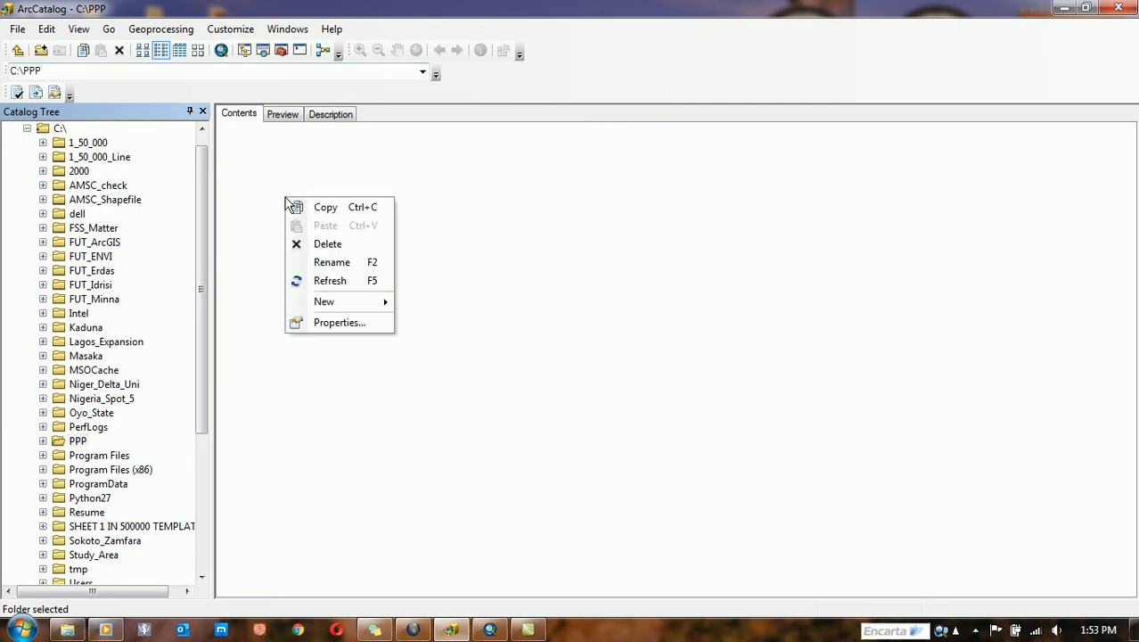
click(73, 441)
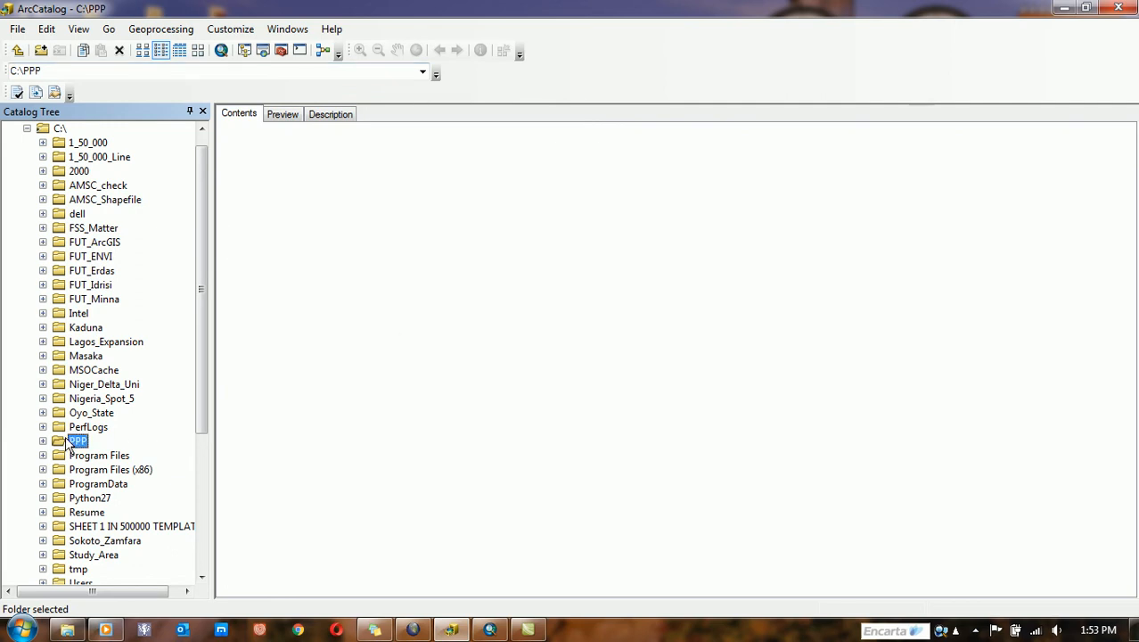
right_click(67, 439)
mouse_move(122, 543)
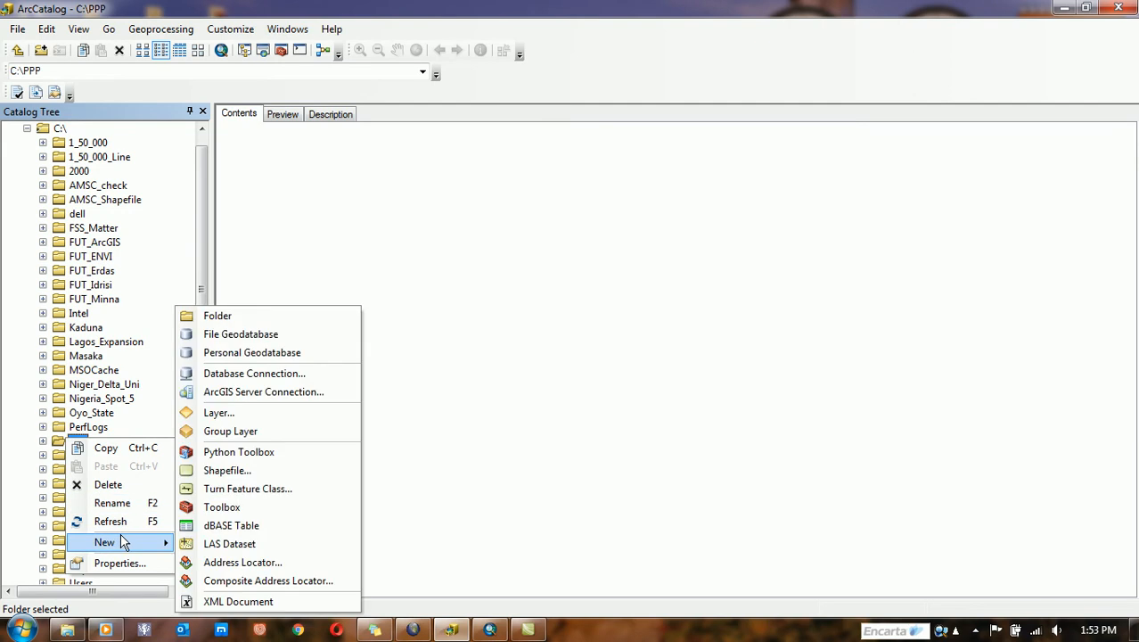
click(238, 472)
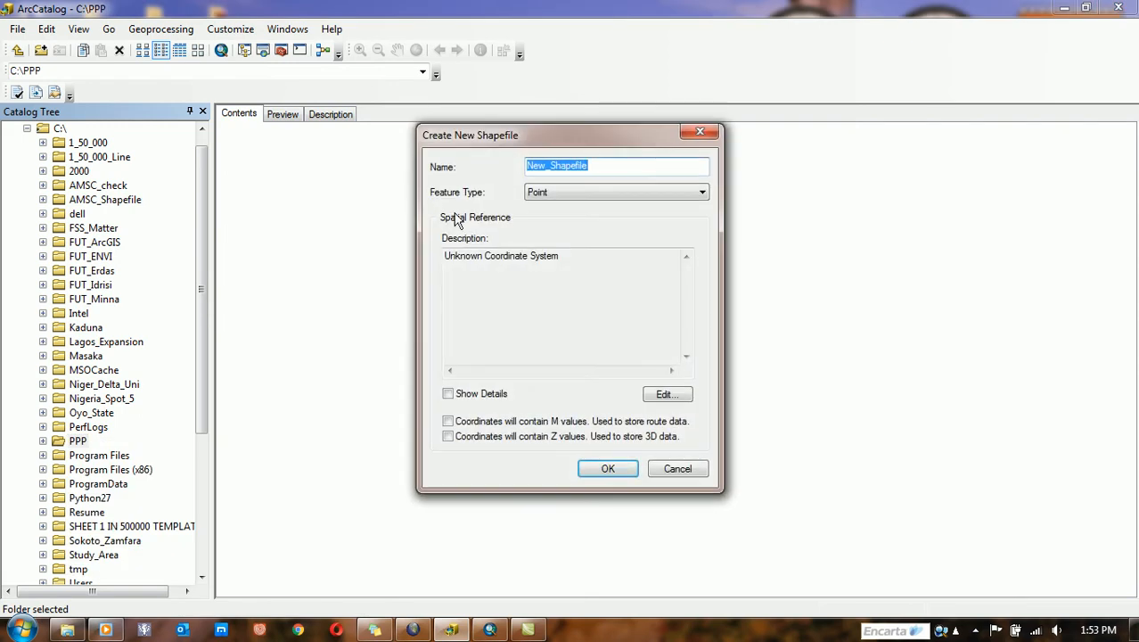
drag(527, 132, 596, 161)
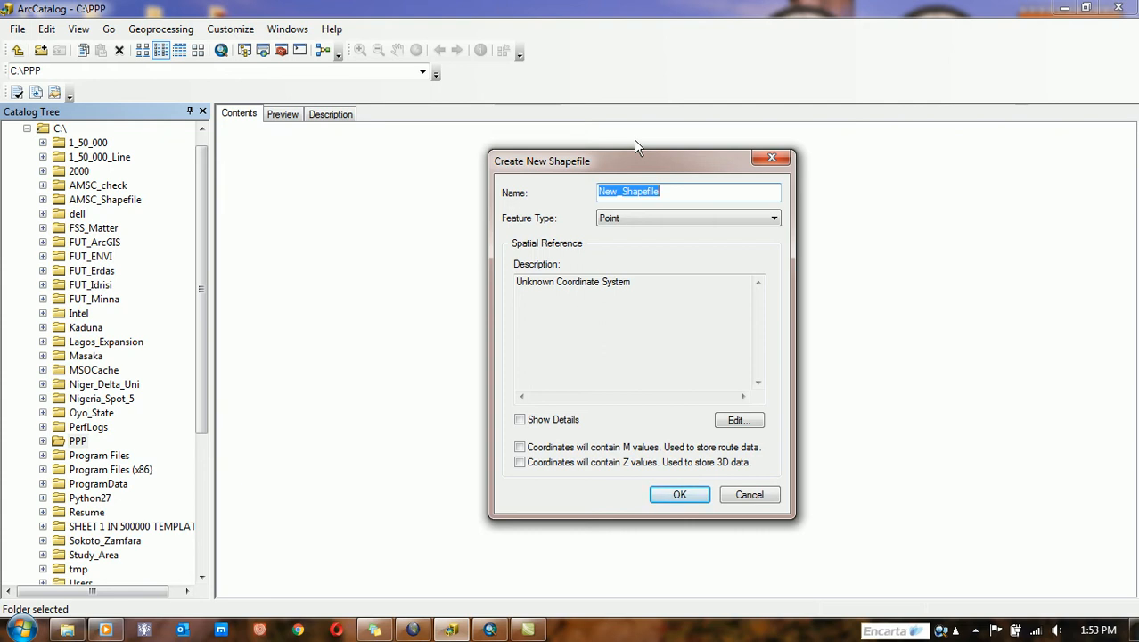
text(Road)
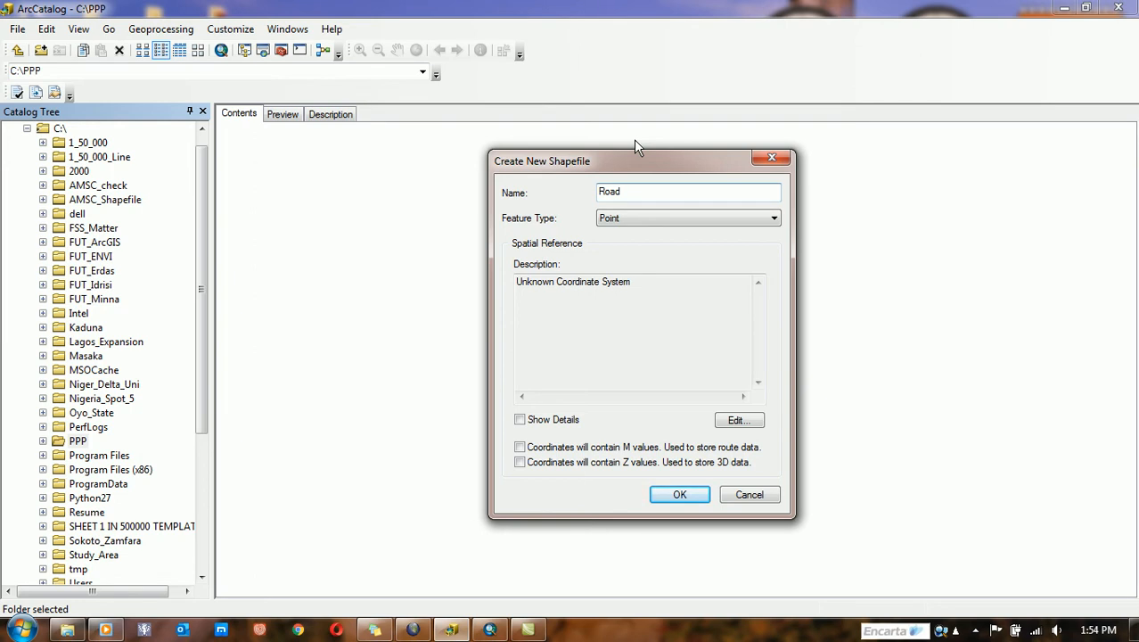
Set the Road shapefile's feature type to Polyline.
click(748, 219)
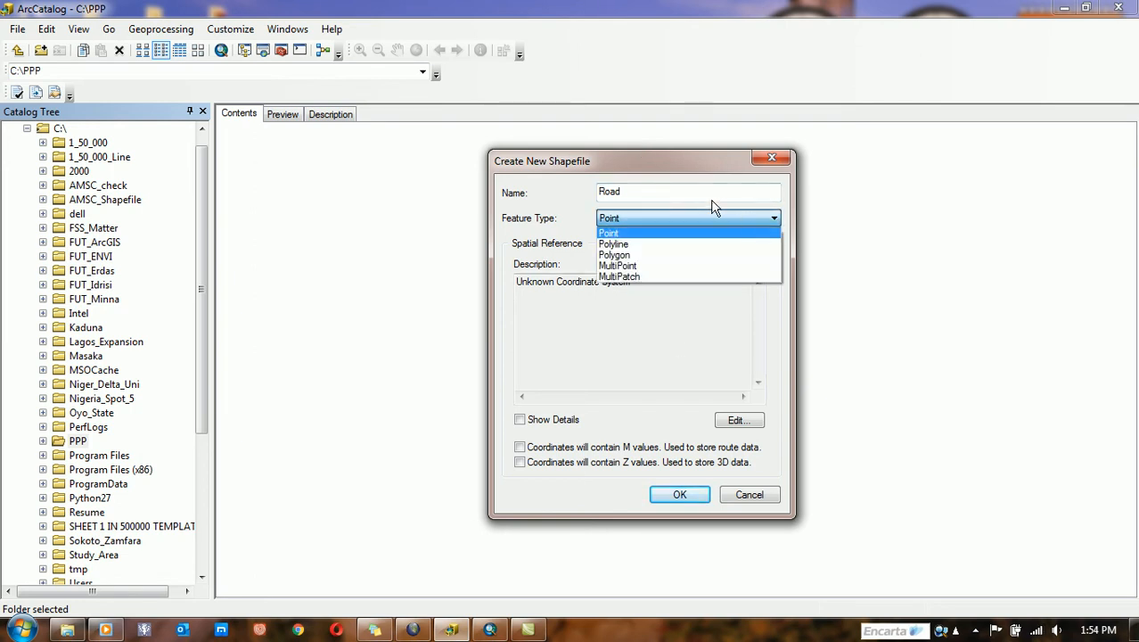
click(657, 245)
drag(614, 161, 628, 127)
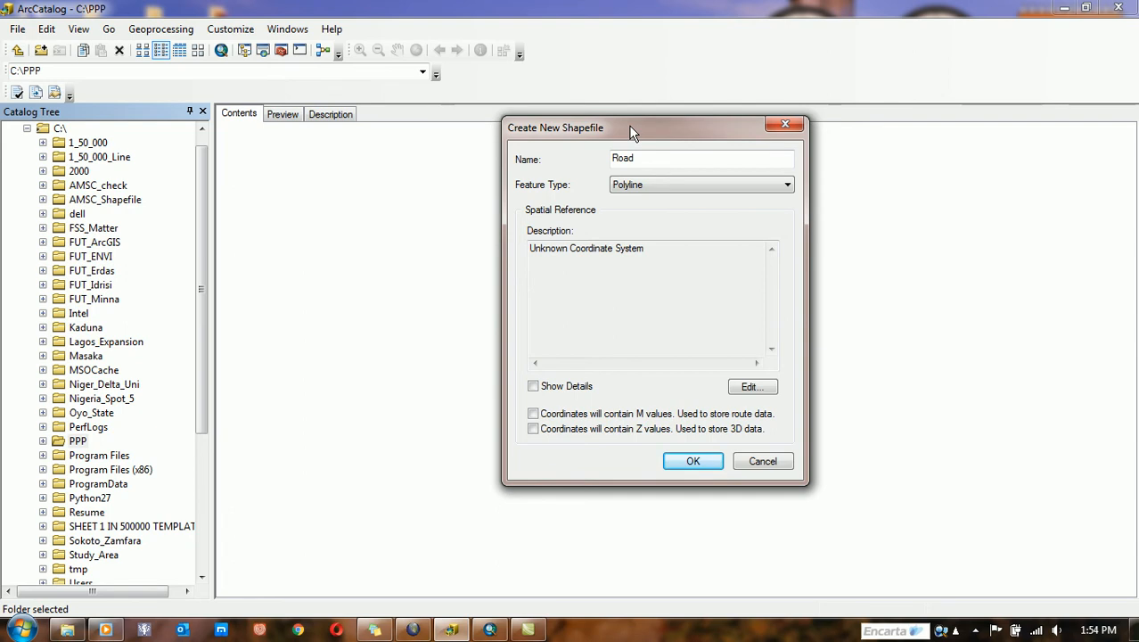
Start editing the Road shapefile's spatial reference, collapse the favorites and expand the geographic coordinate systems.
click(752, 387)
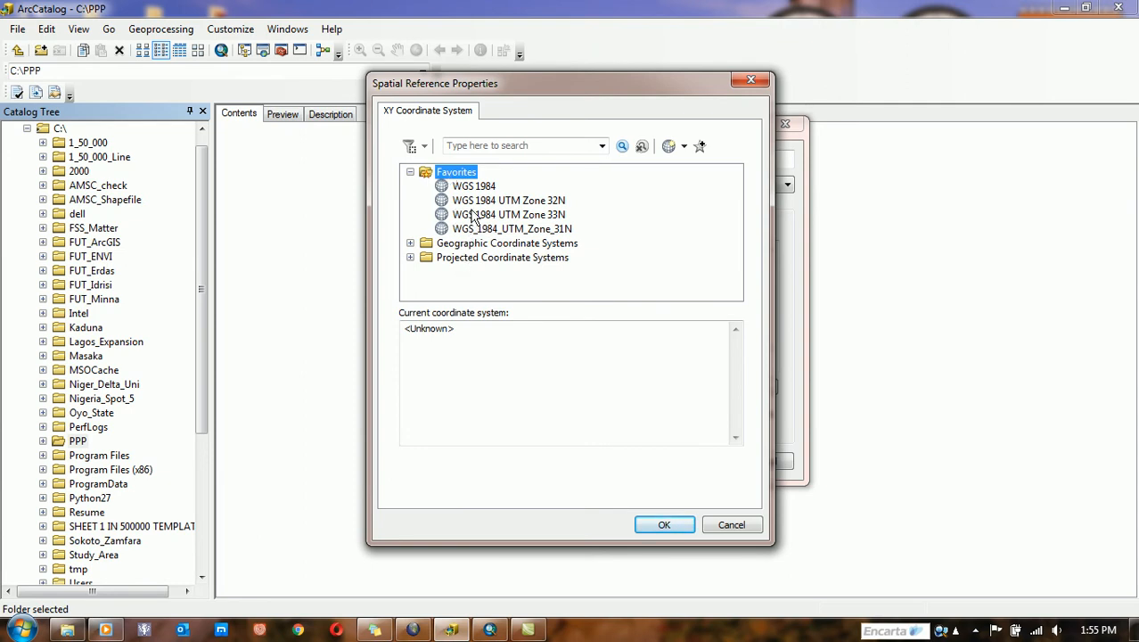
click(411, 174)
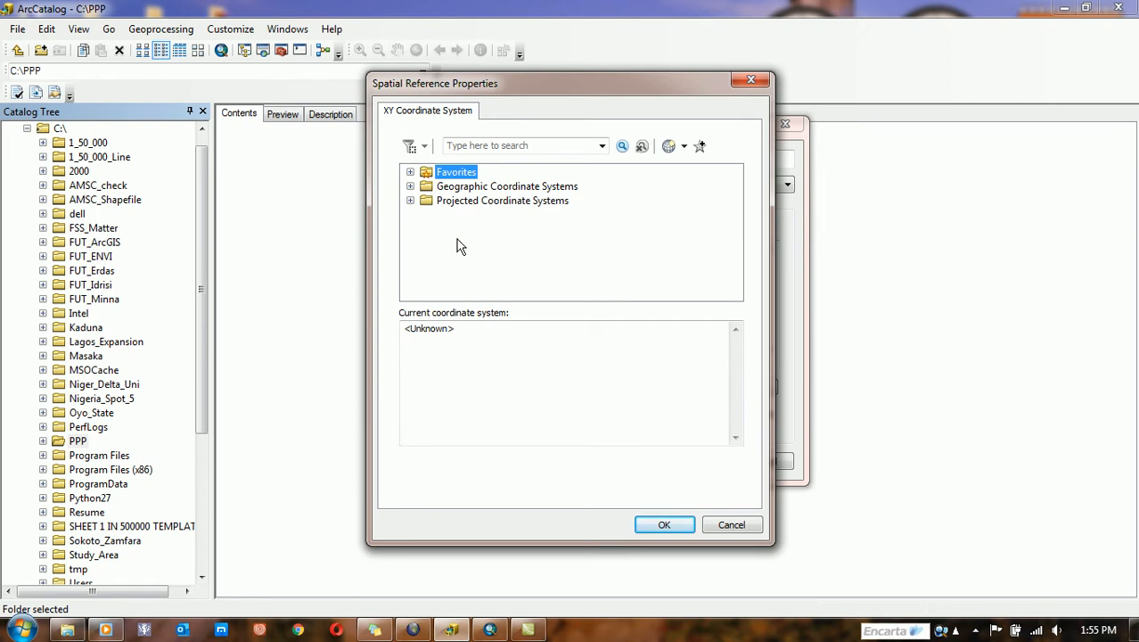
click(410, 172)
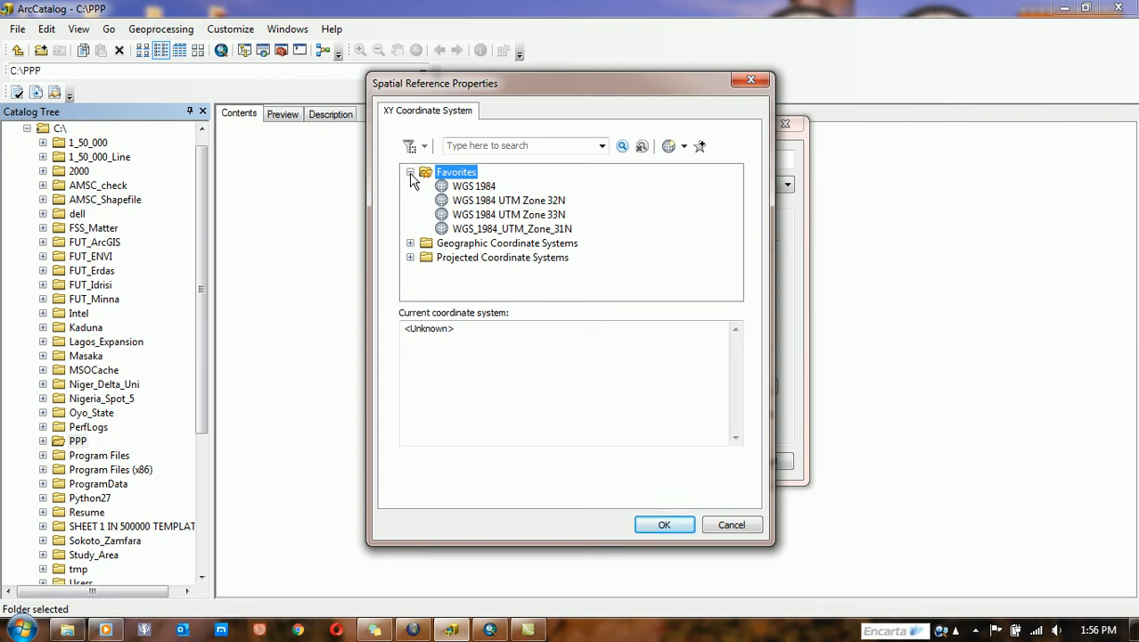
click(410, 173)
click(410, 186)
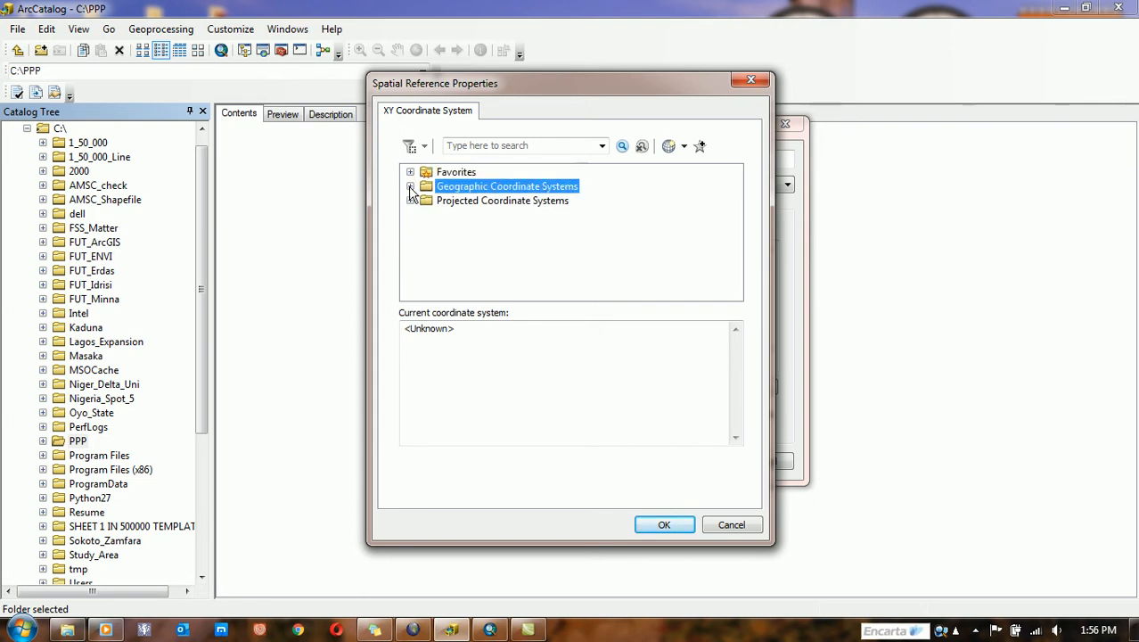
click(411, 187)
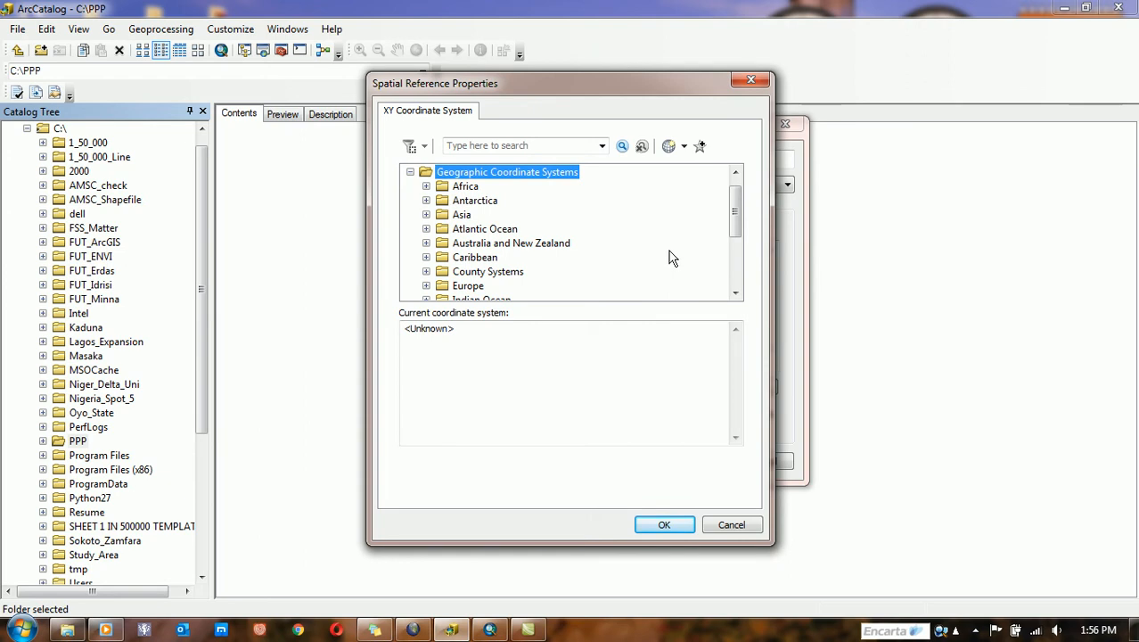
mouse_move(736, 214)
mouse_down()
mouse_move(738, 273)
mouse_move(745, 218)
mouse_move(737, 227)
mouse_up()
drag(736, 223, 748, 301)
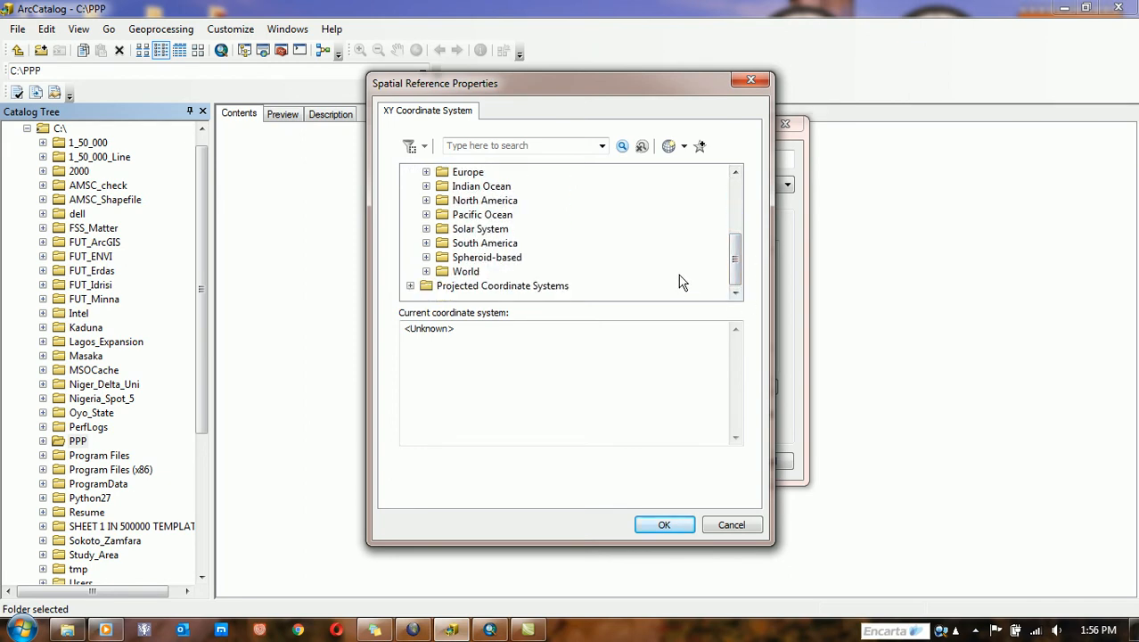
Assign the WGS 1984 coordinate system from the World group and create the Road shapefile.
click(456, 273)
click(427, 271)
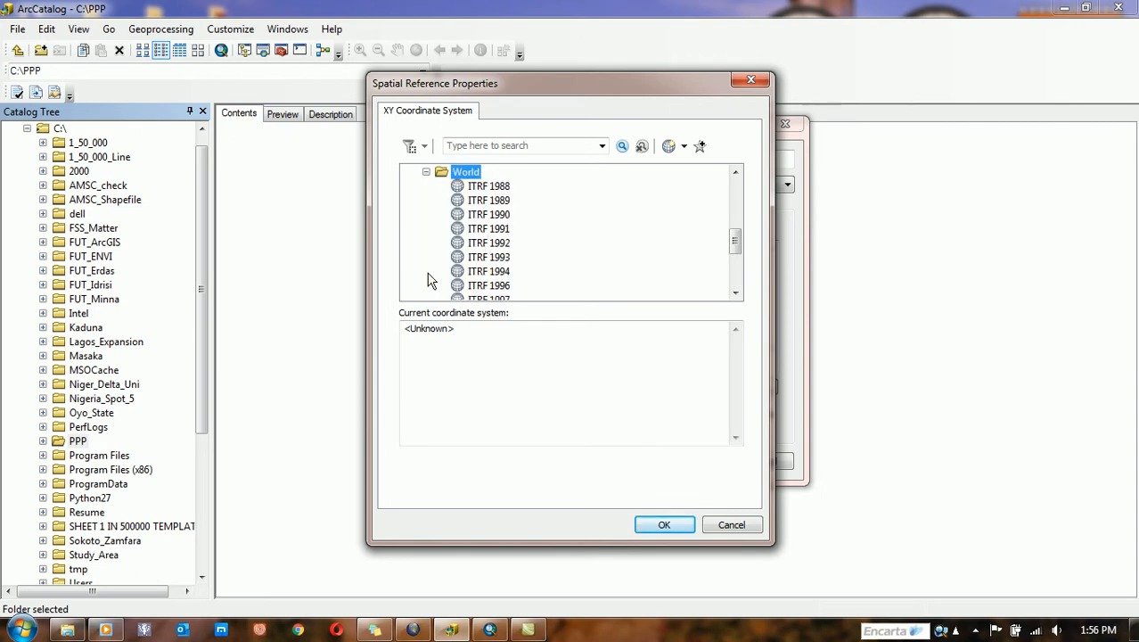
drag(736, 249, 737, 272)
click(493, 272)
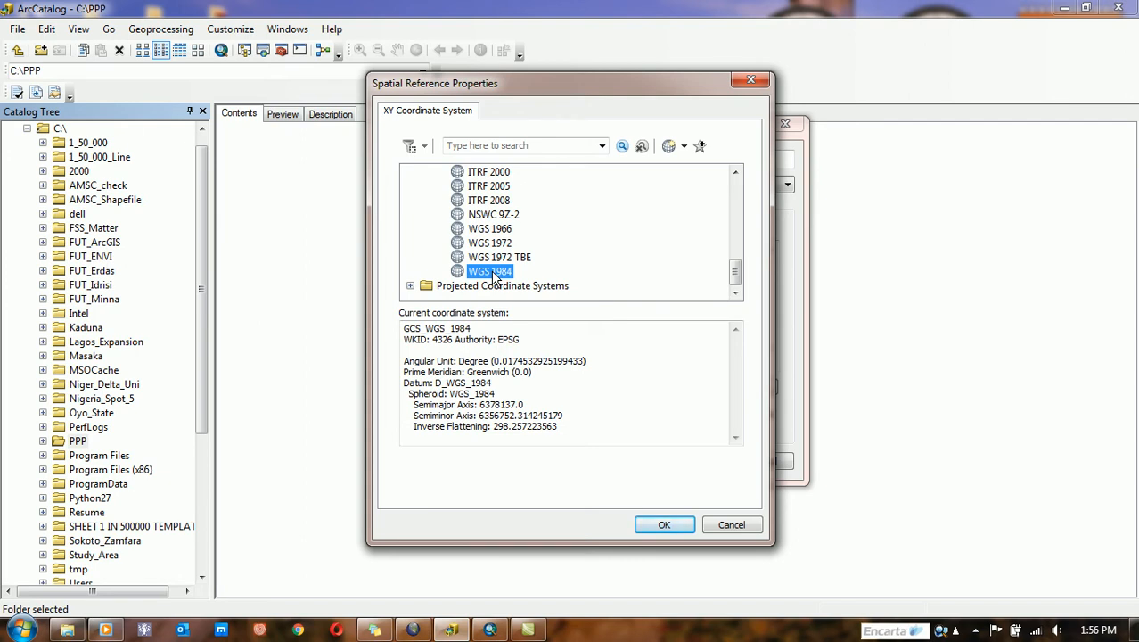
click(657, 526)
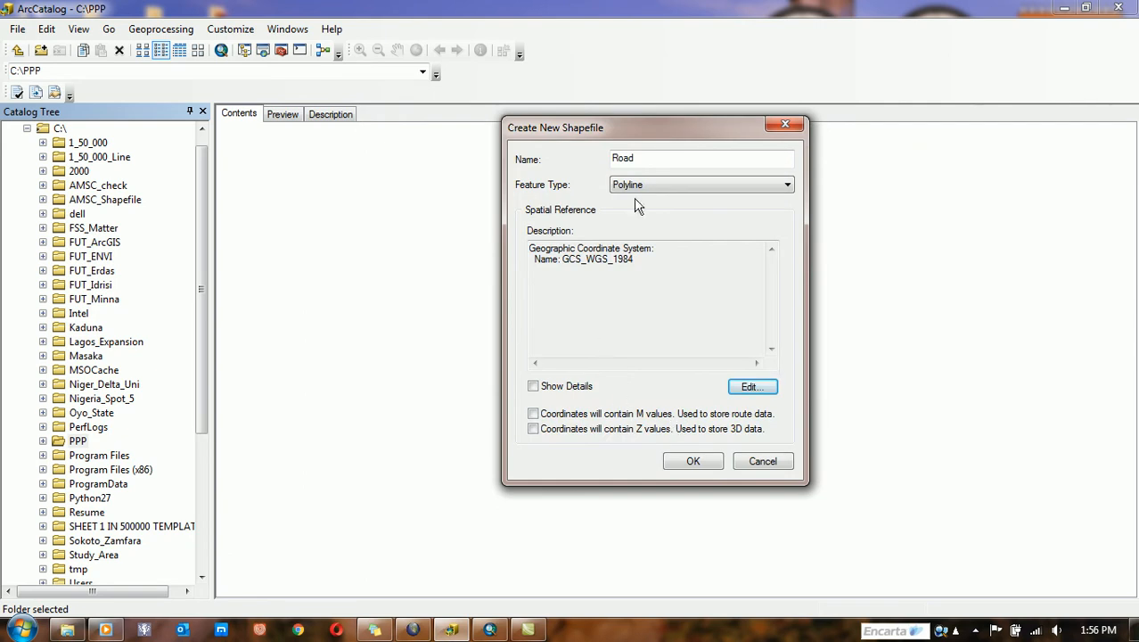
drag(611, 127, 604, 99)
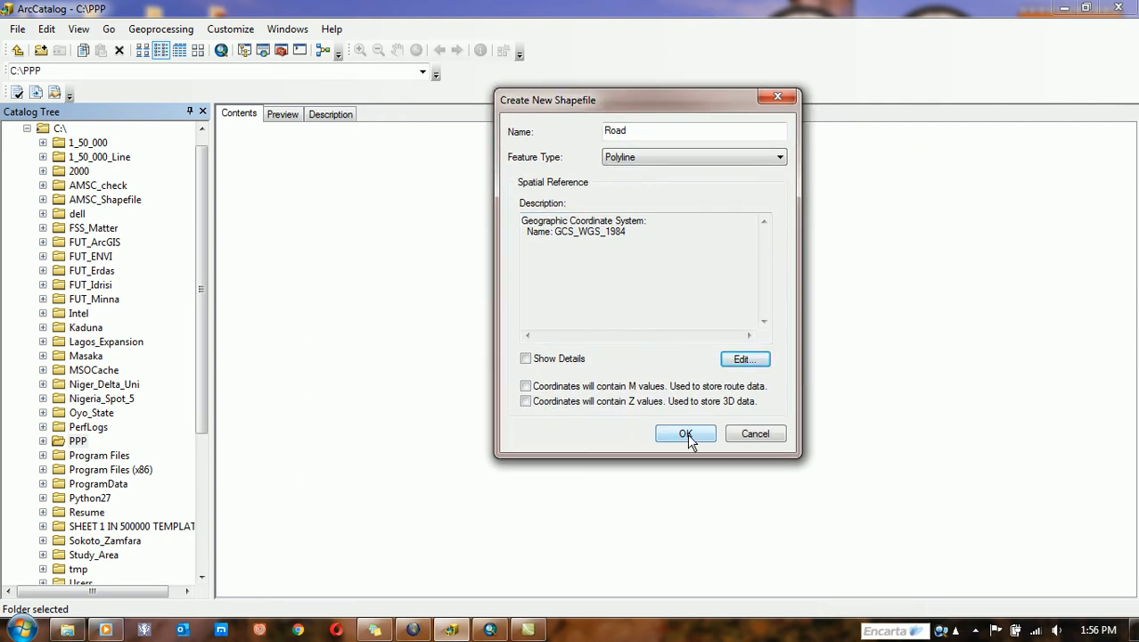
click(686, 434)
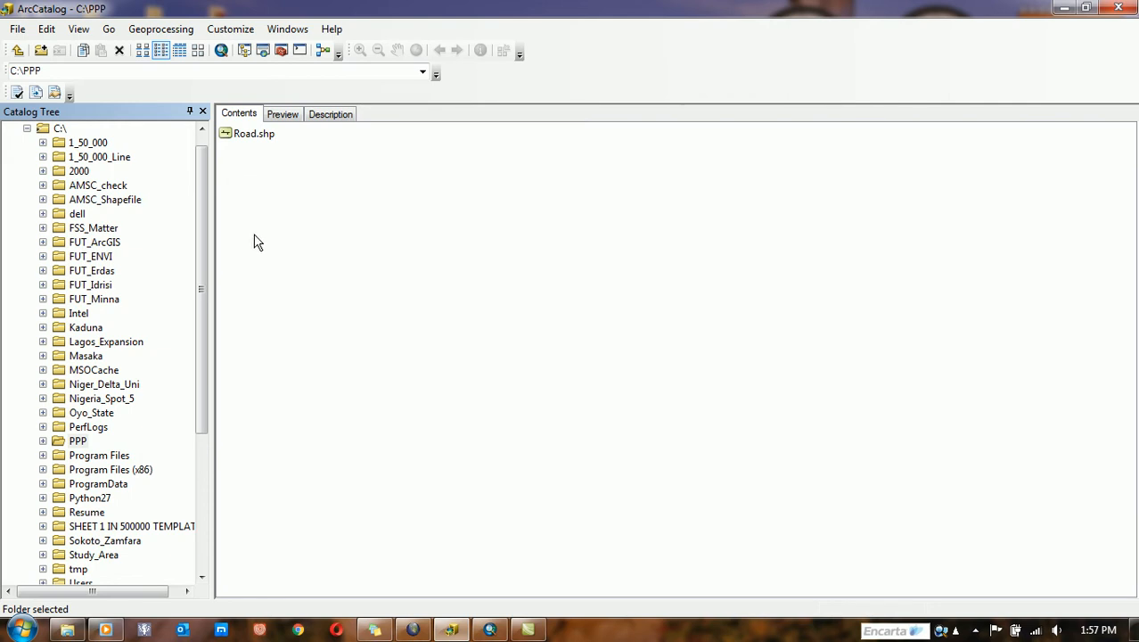
Start another new shapefile in the PPP folder, named Tree, with the feature type Point.
right_click(249, 194)
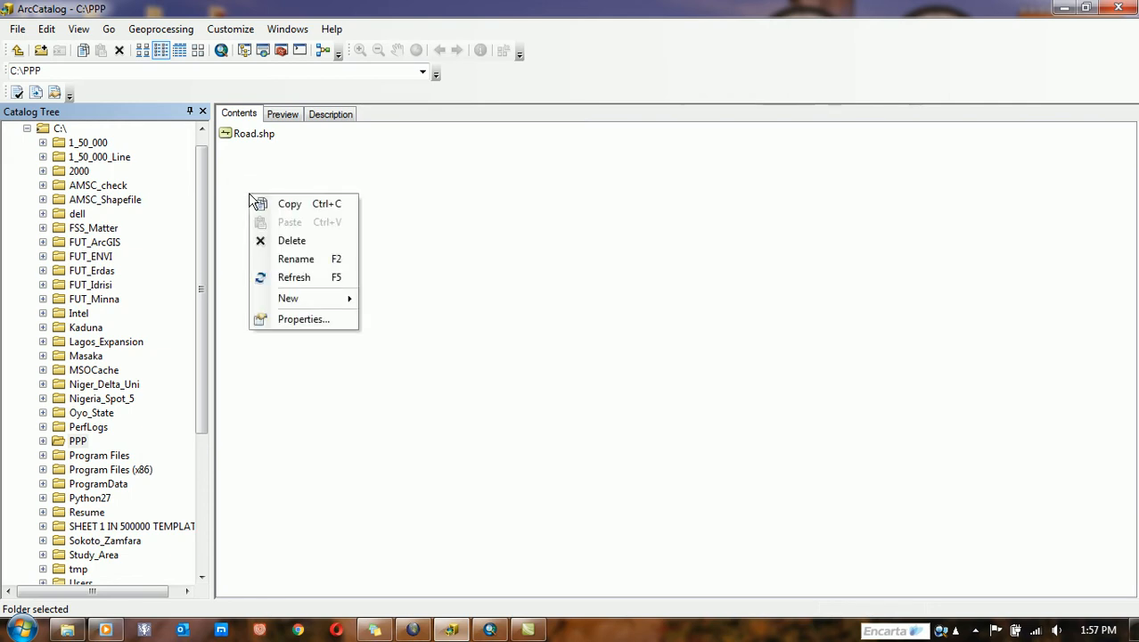
mouse_move(310, 306)
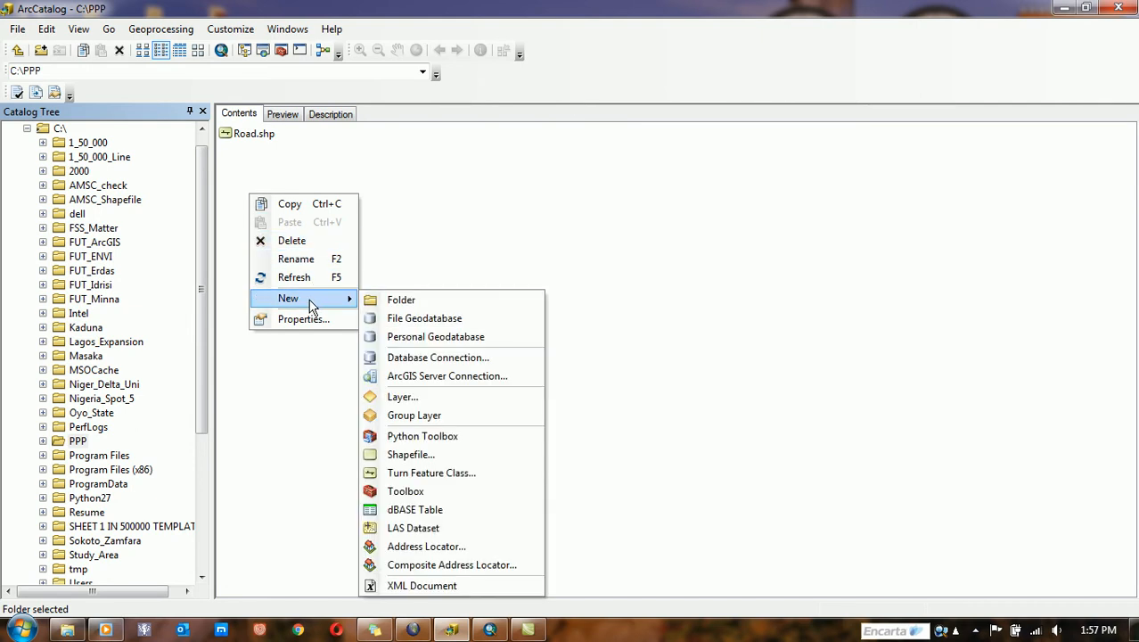
click(431, 459)
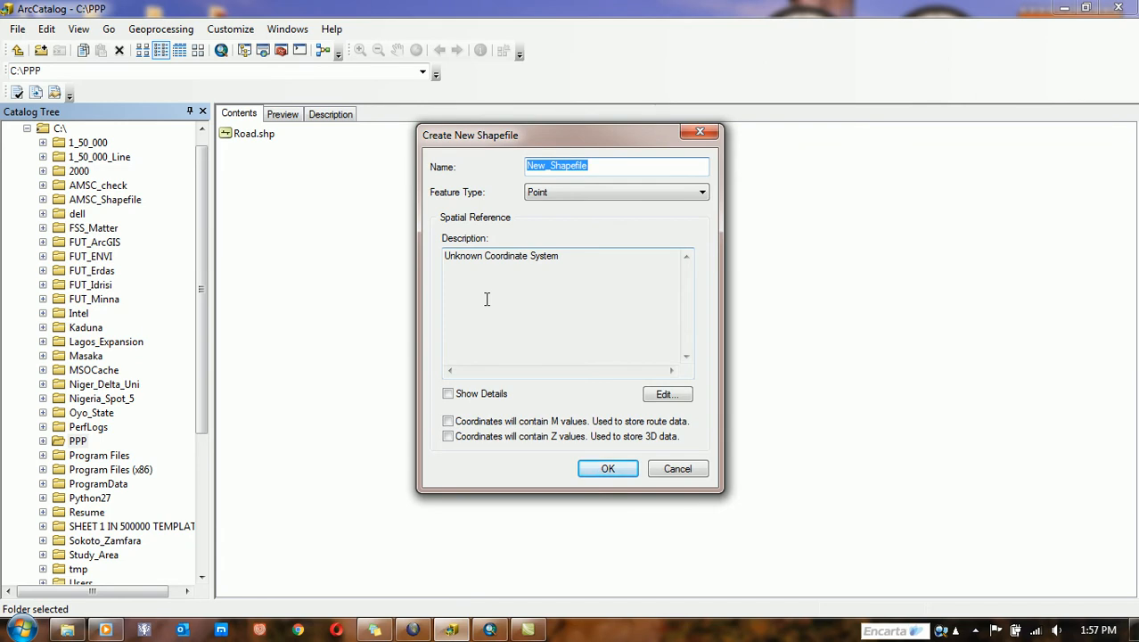
text(Tree)
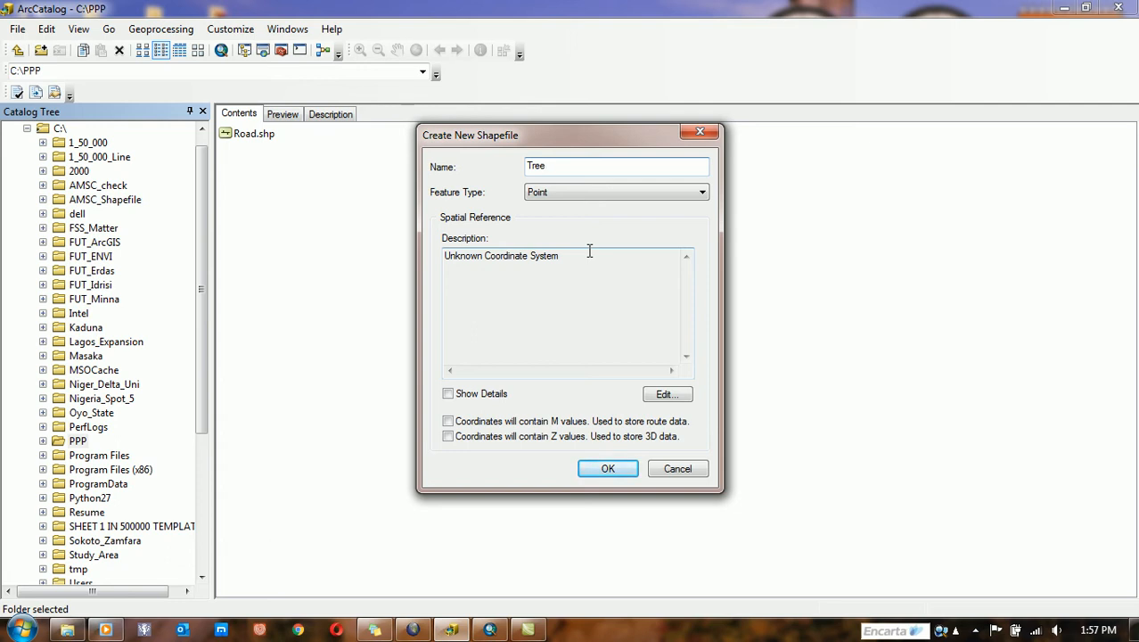
click(612, 192)
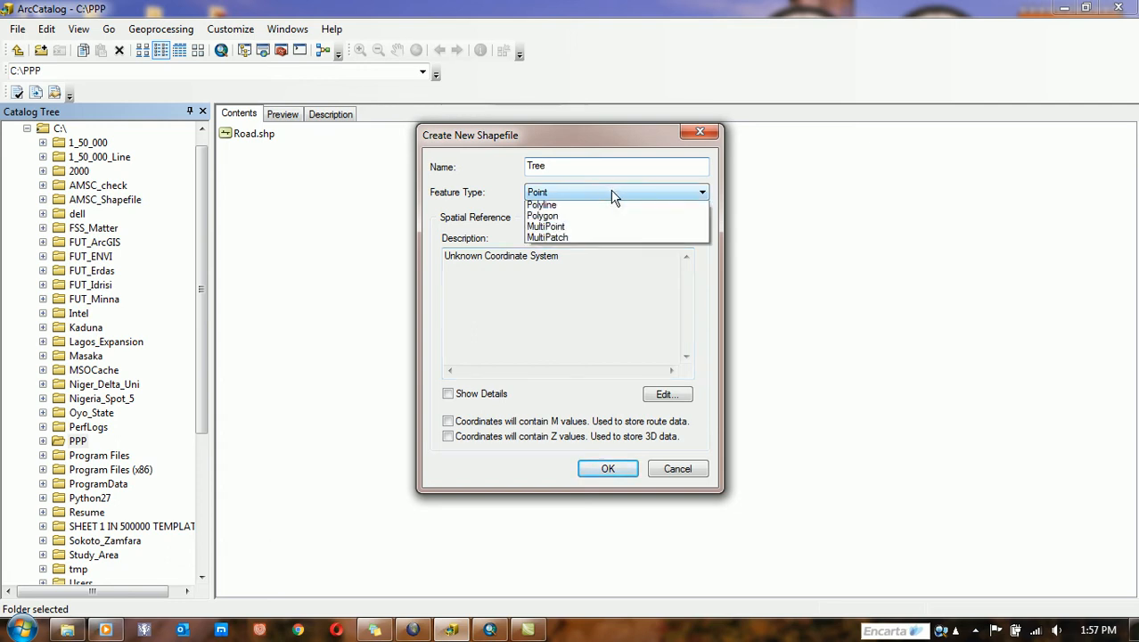
click(592, 208)
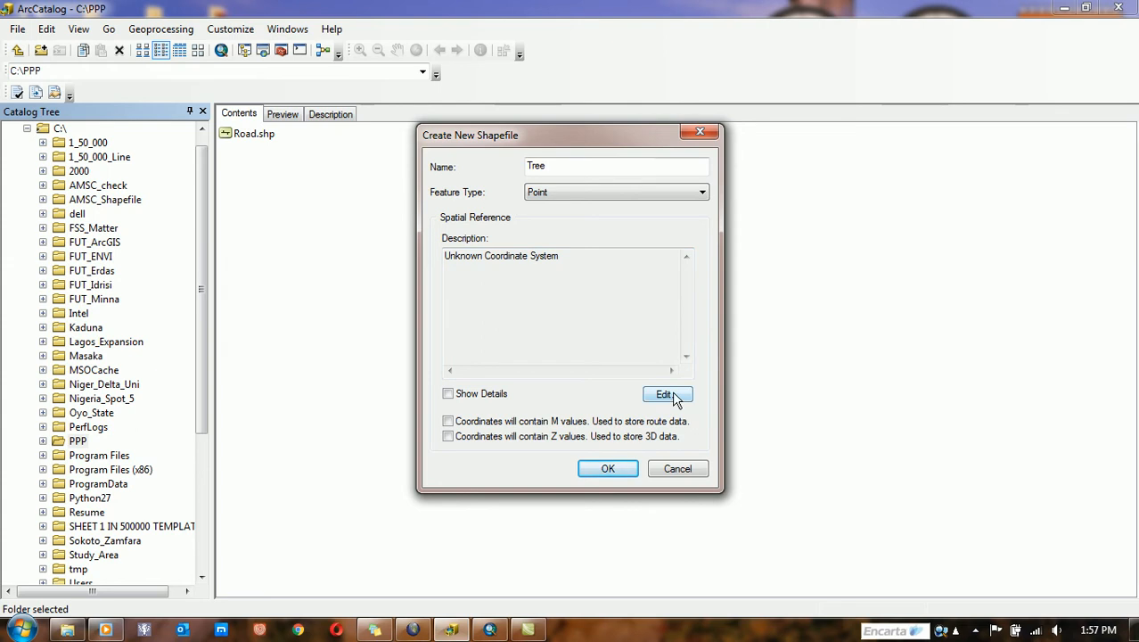
Give the Tree shapefile the geographic coordinate system WGS 1984 from the World group and create it.
click(672, 395)
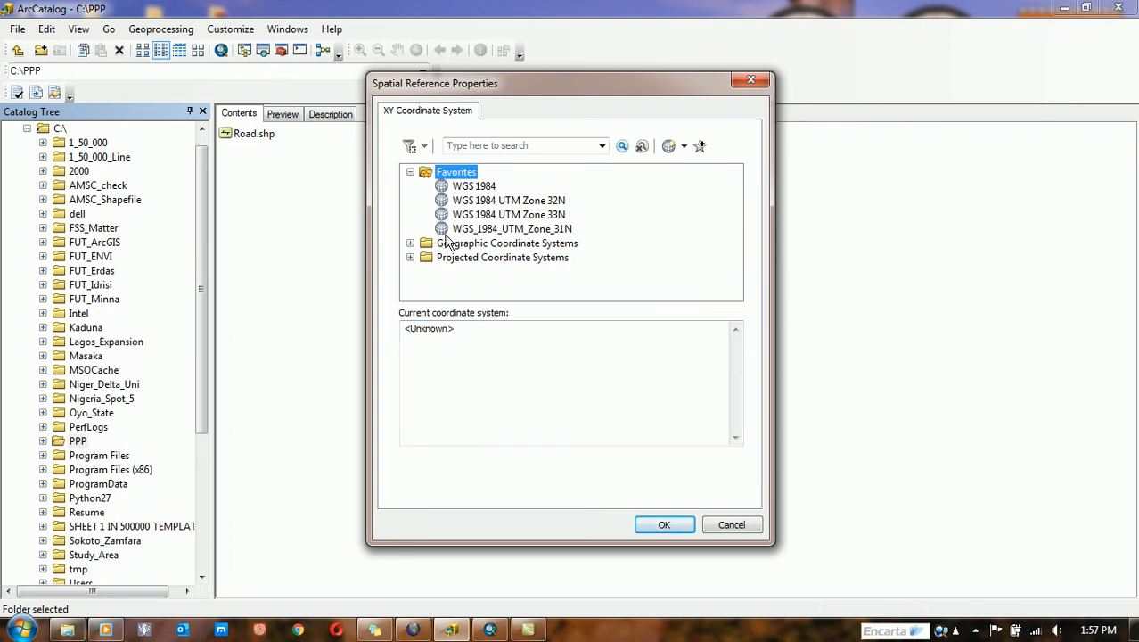
click(411, 244)
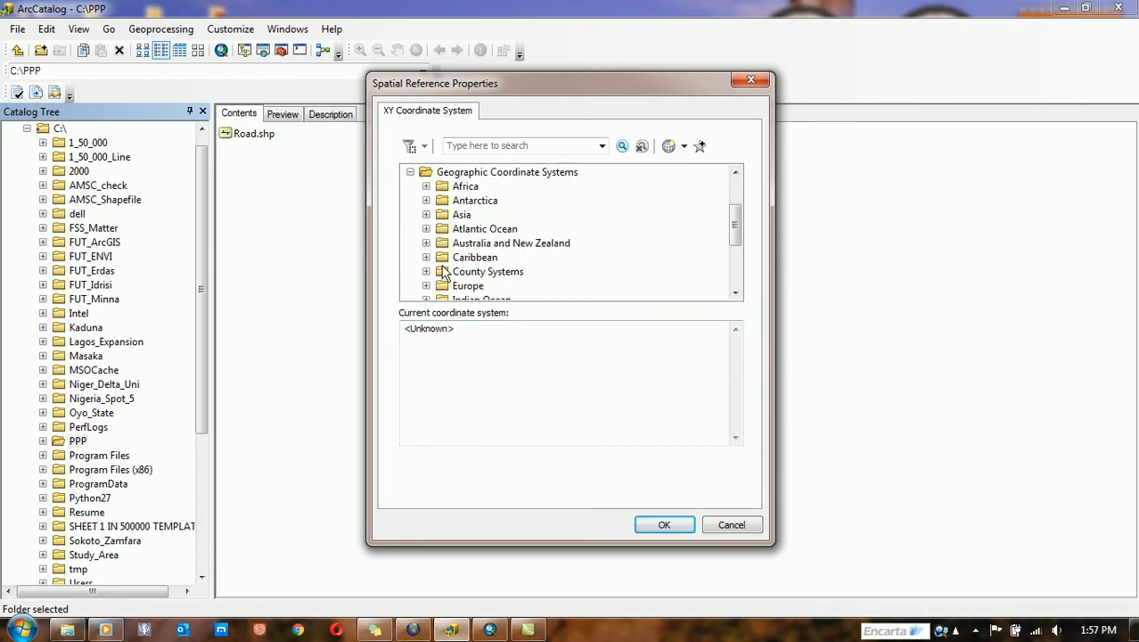
drag(729, 222, 748, 290)
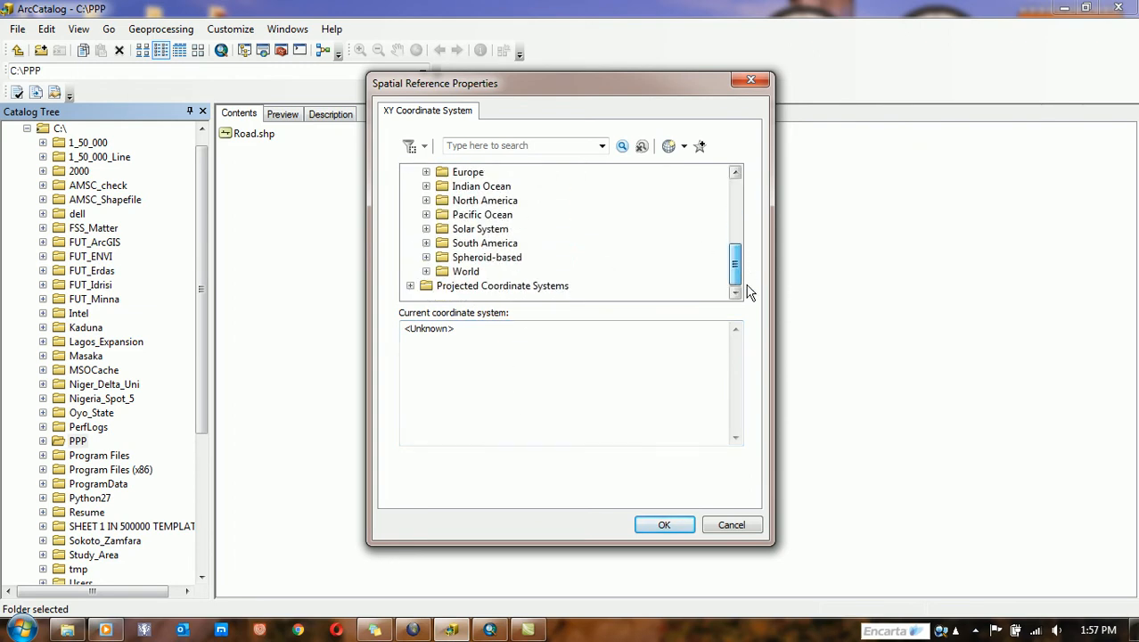
click(468, 271)
click(426, 272)
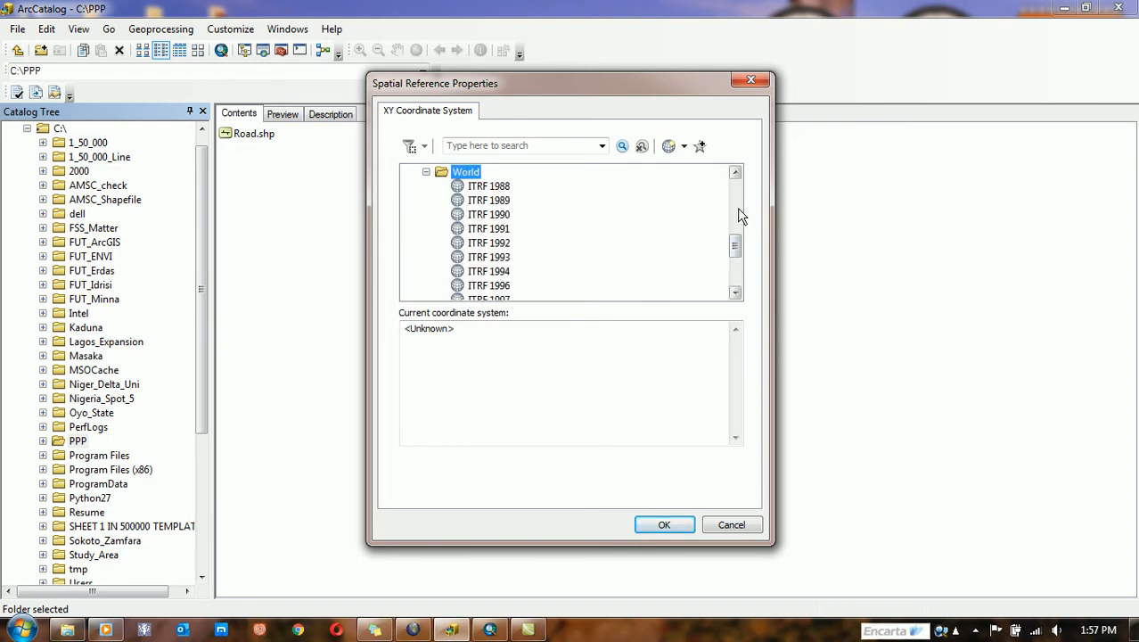
drag(736, 245, 738, 278)
click(489, 270)
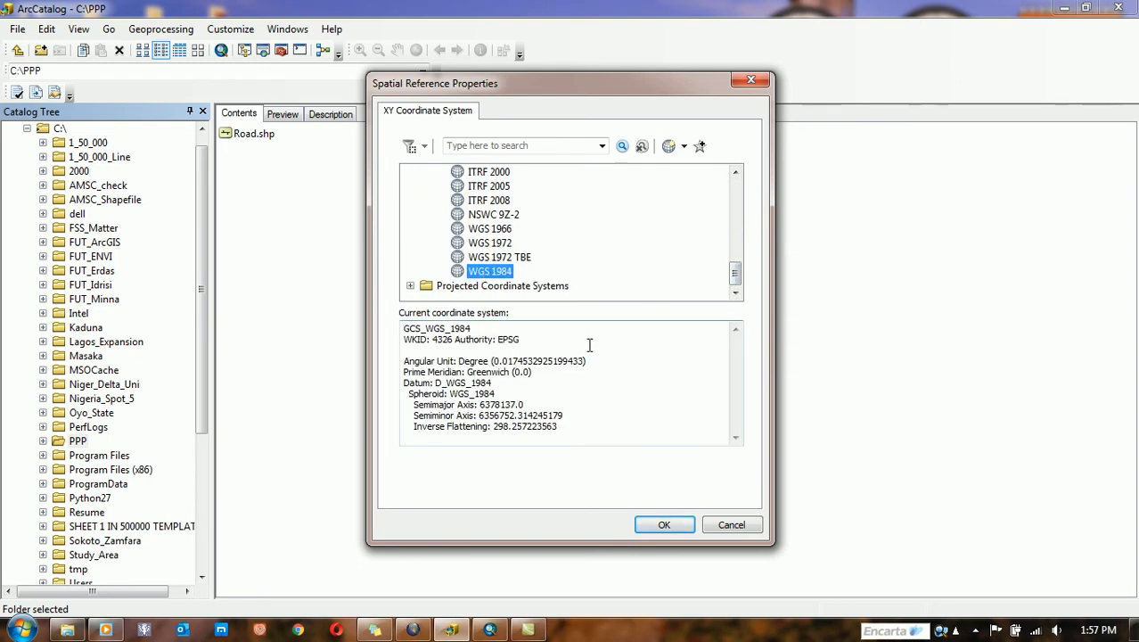
click(664, 524)
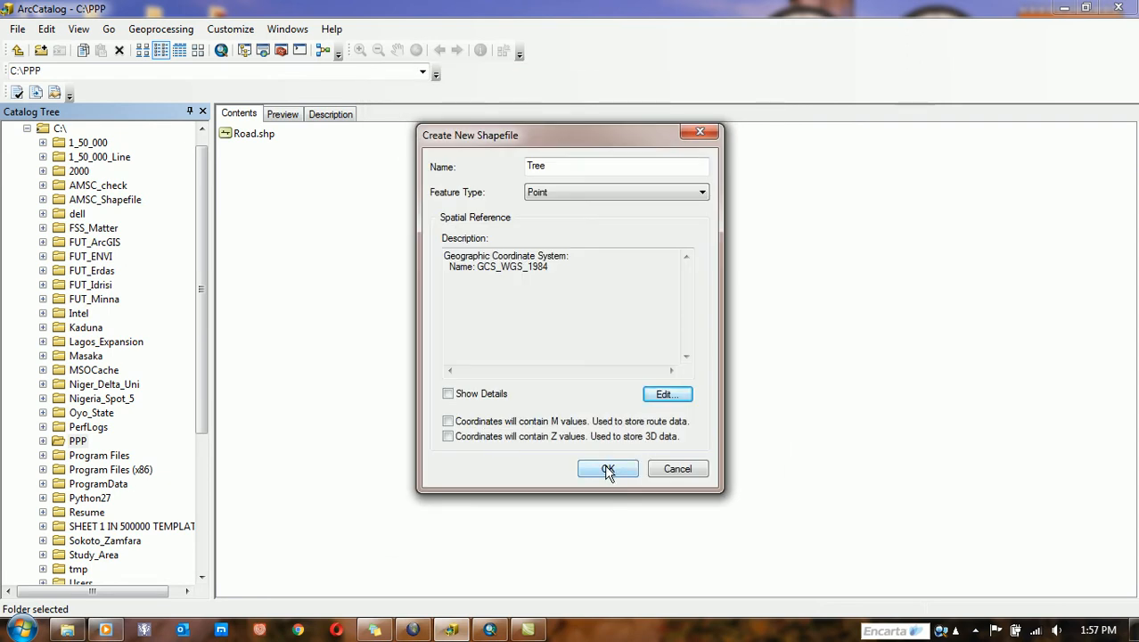
click(608, 470)
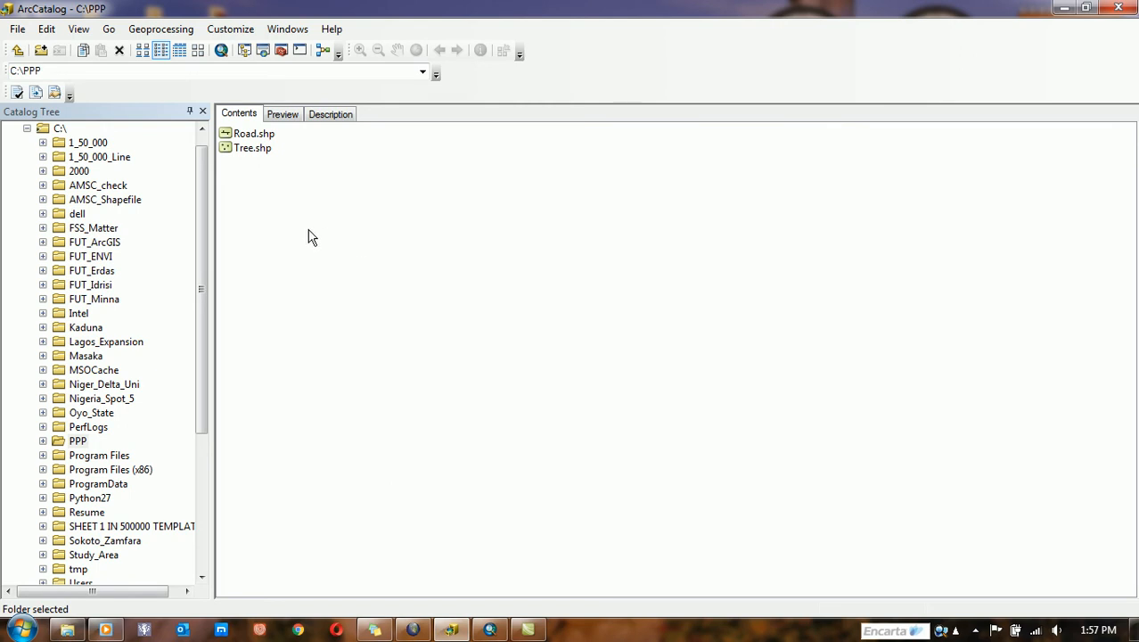
Start a new shapefile in the PPP folder, named Settlement, with the feature type Polygon.
right_click(223, 169)
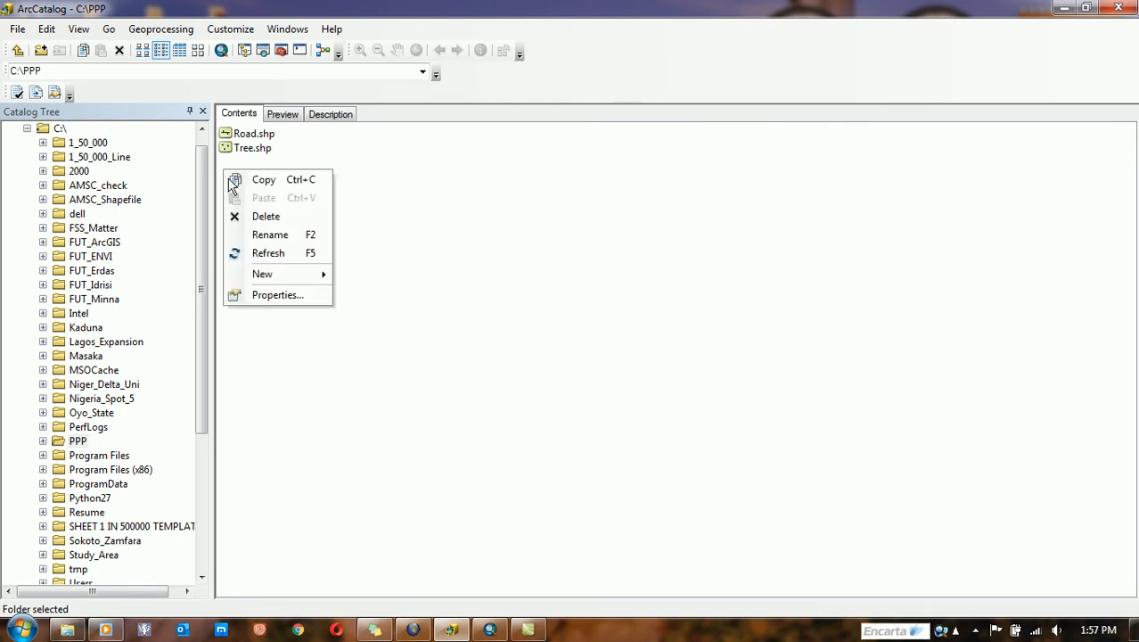
mouse_move(288, 283)
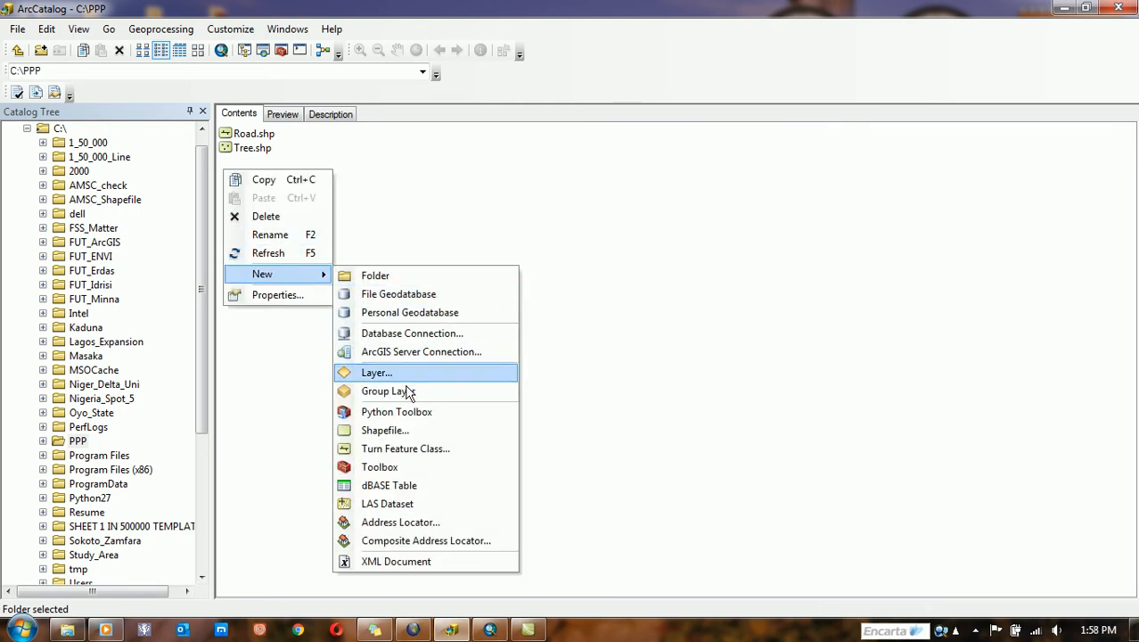
click(392, 431)
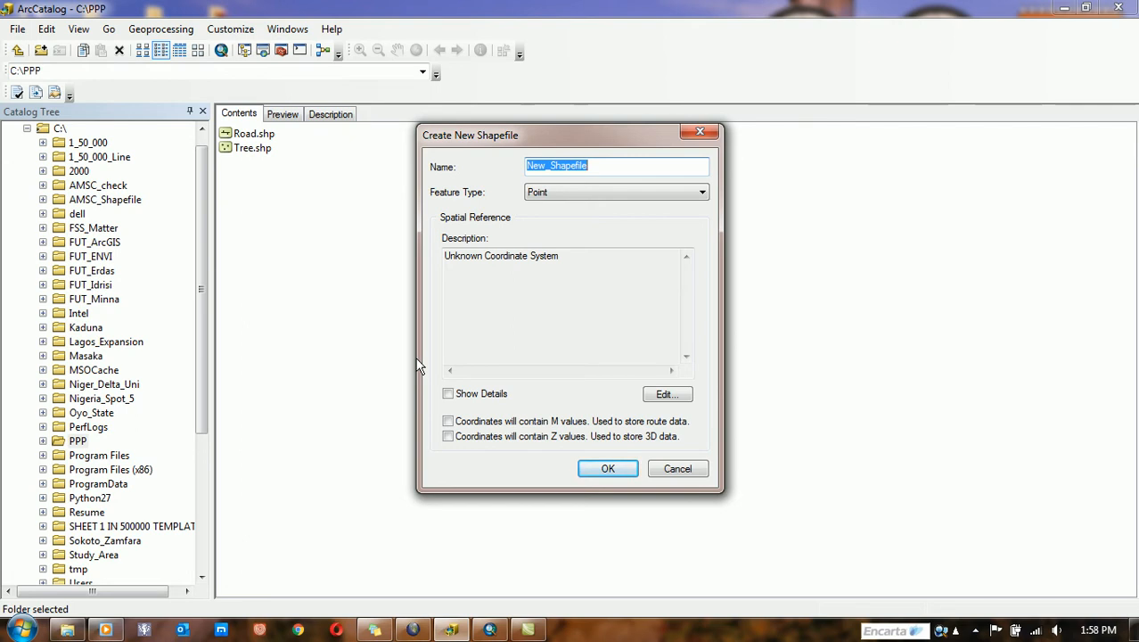
text(Sett)
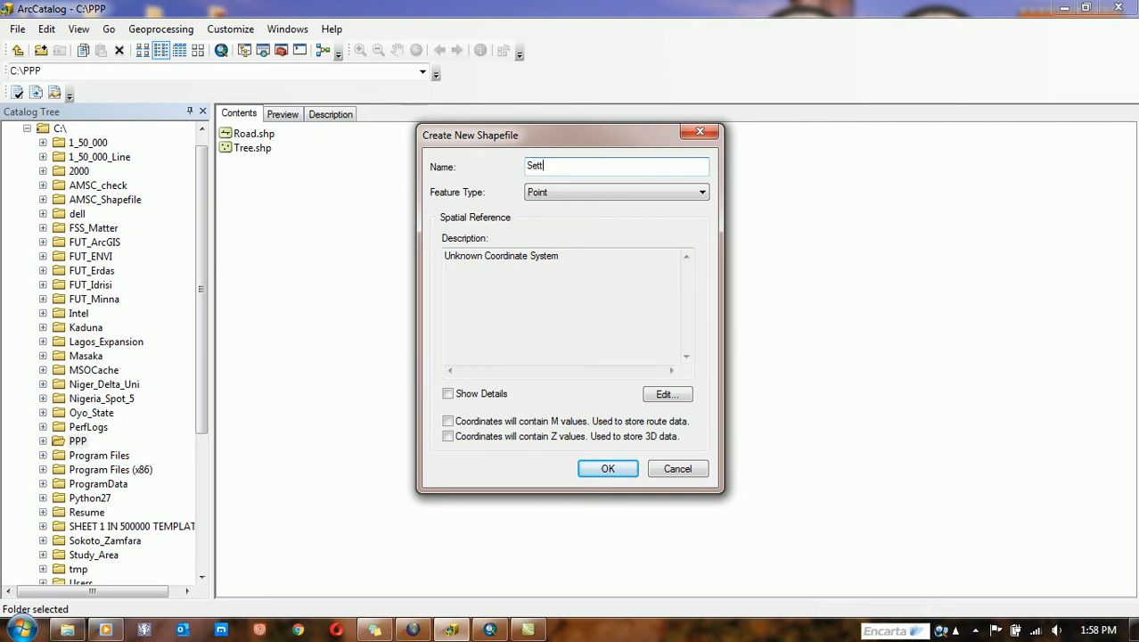
text(lement)
click(634, 193)
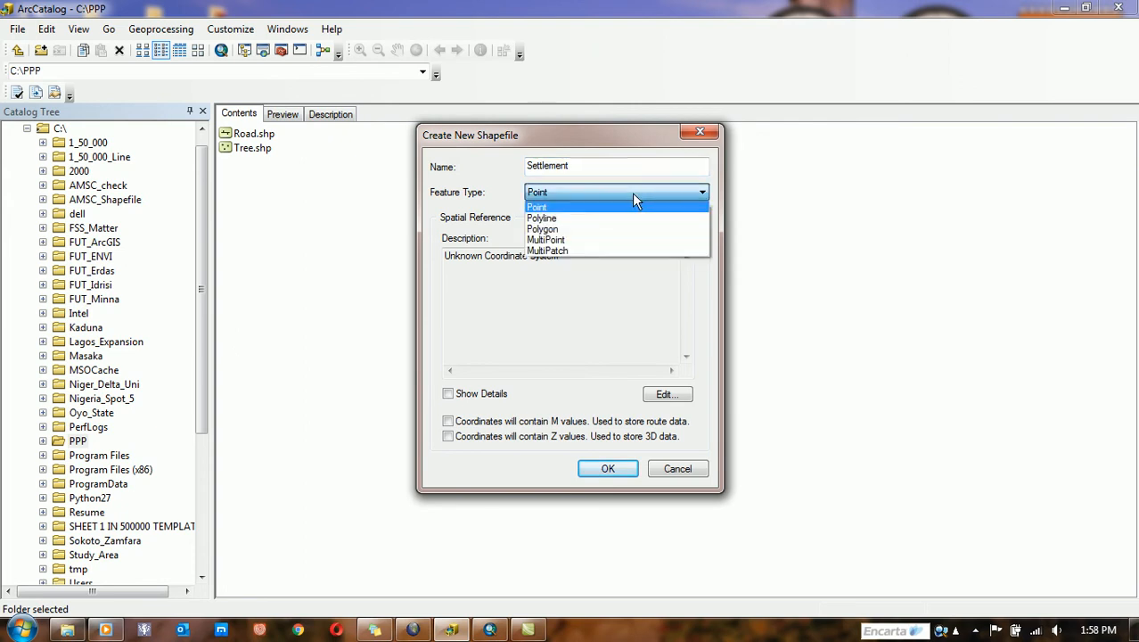
click(587, 229)
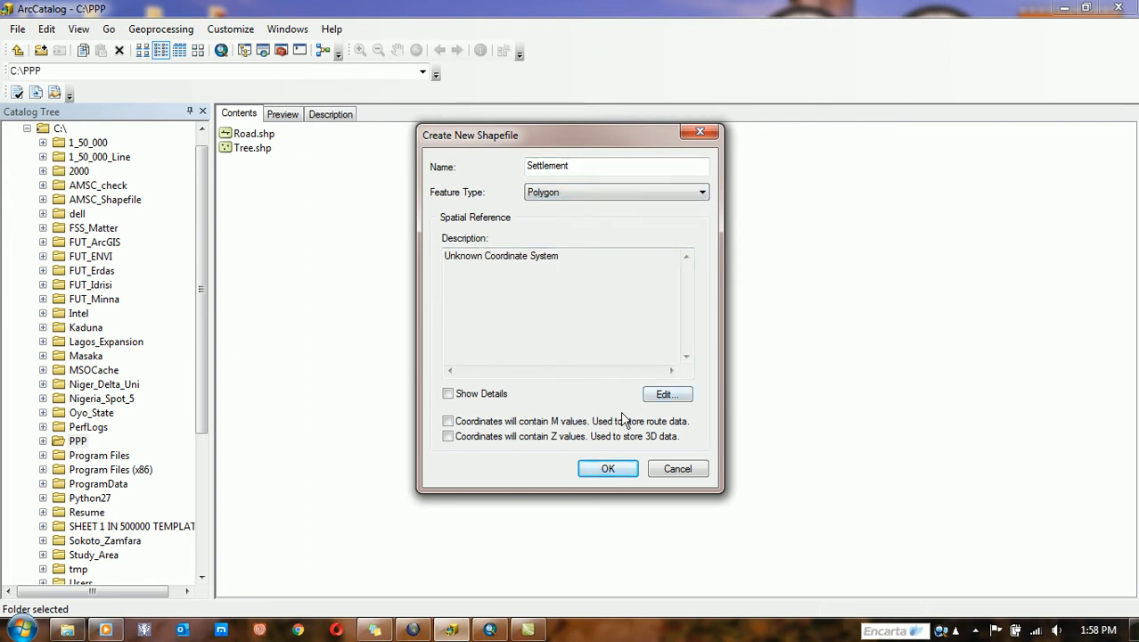
Assign the geographic coordinate system WGS 1984 from the World group to the Settlement shapefile and create it.
click(664, 394)
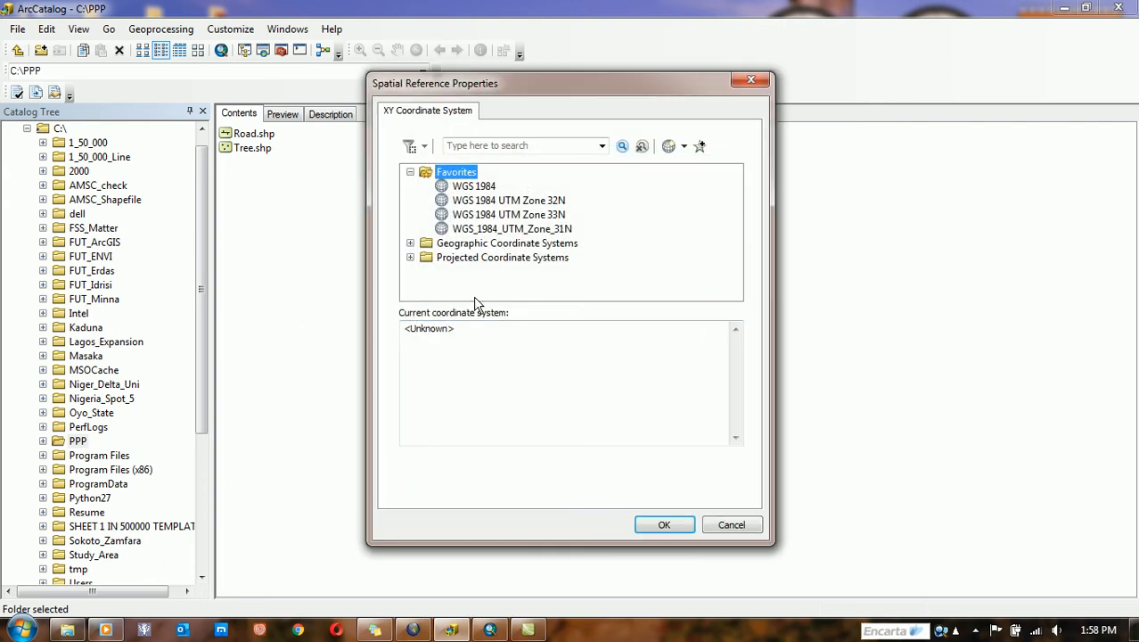
click(410, 242)
drag(737, 220, 737, 260)
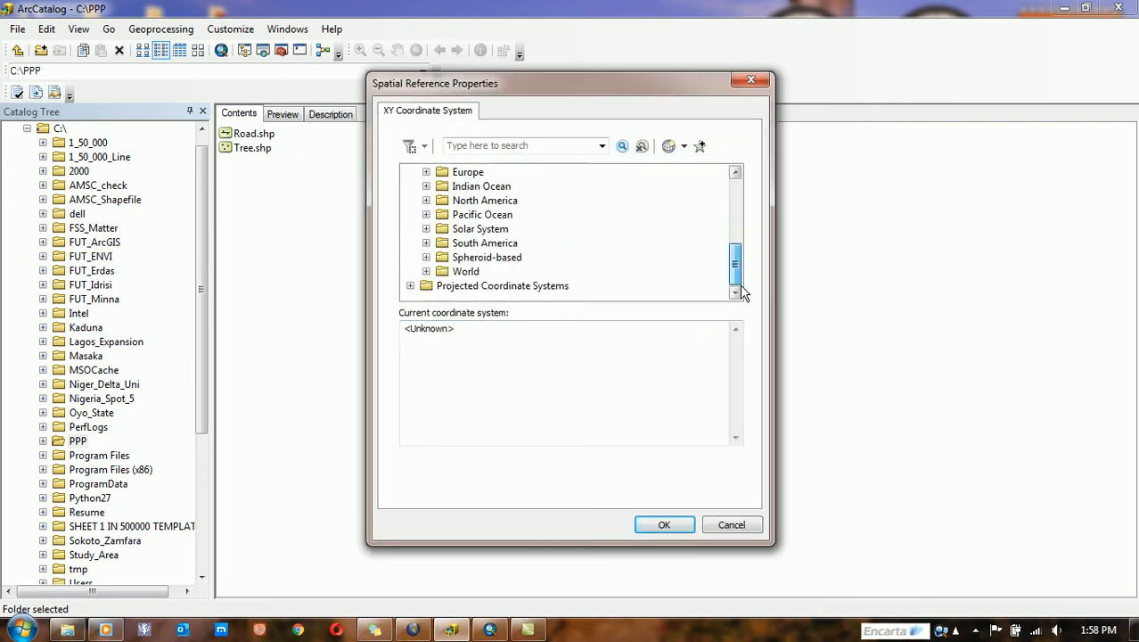
click(470, 272)
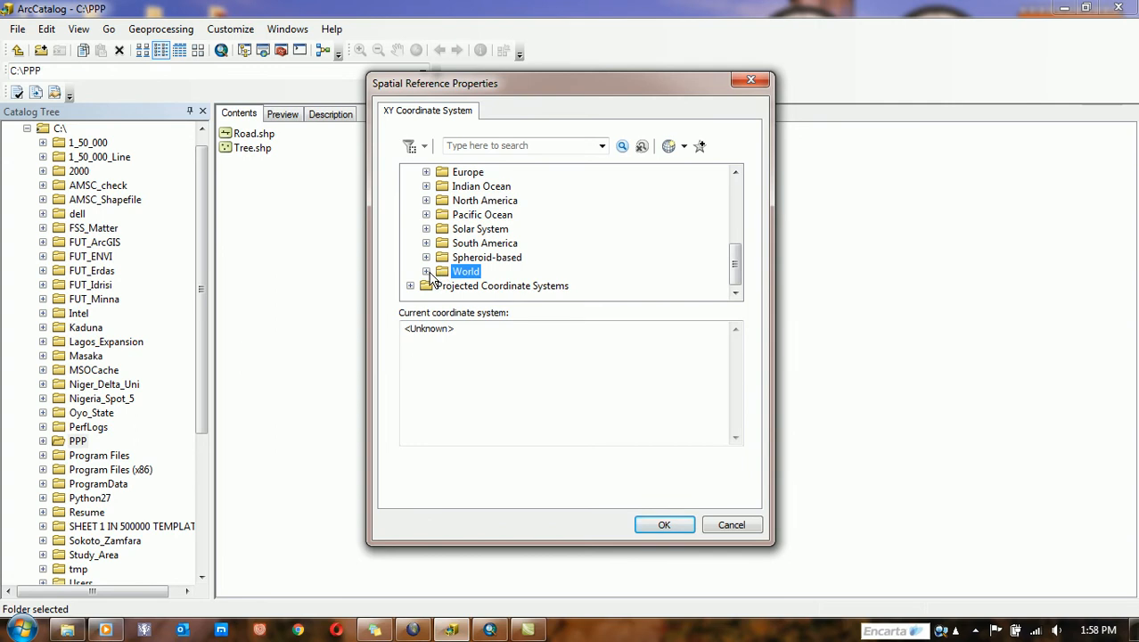
click(427, 272)
drag(738, 252, 743, 303)
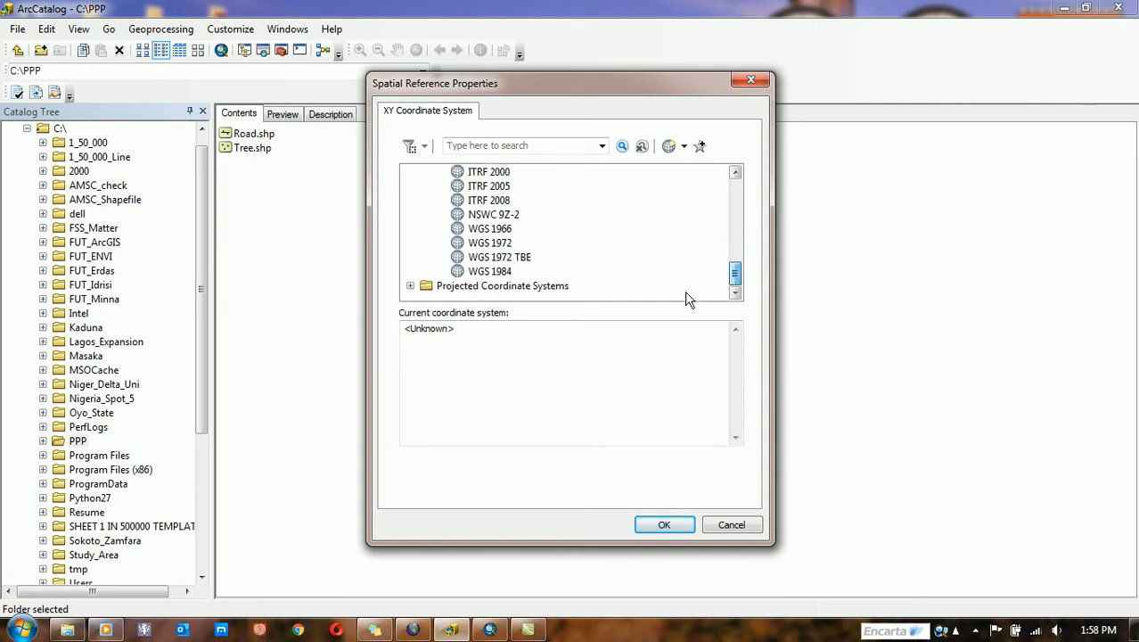
click(488, 273)
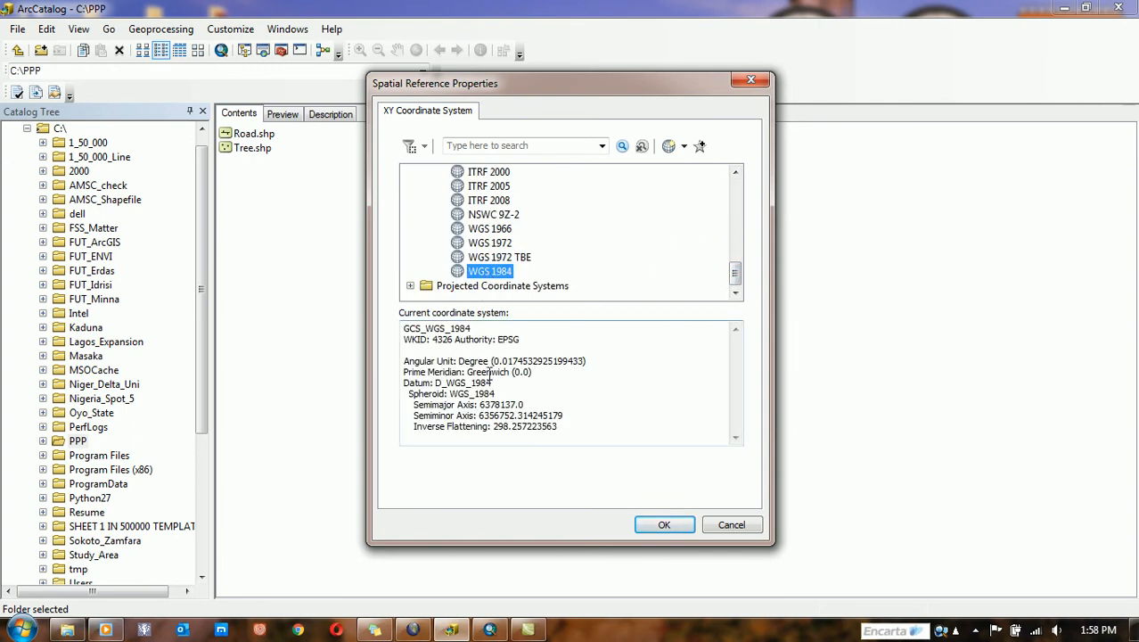
drag(559, 427, 399, 324)
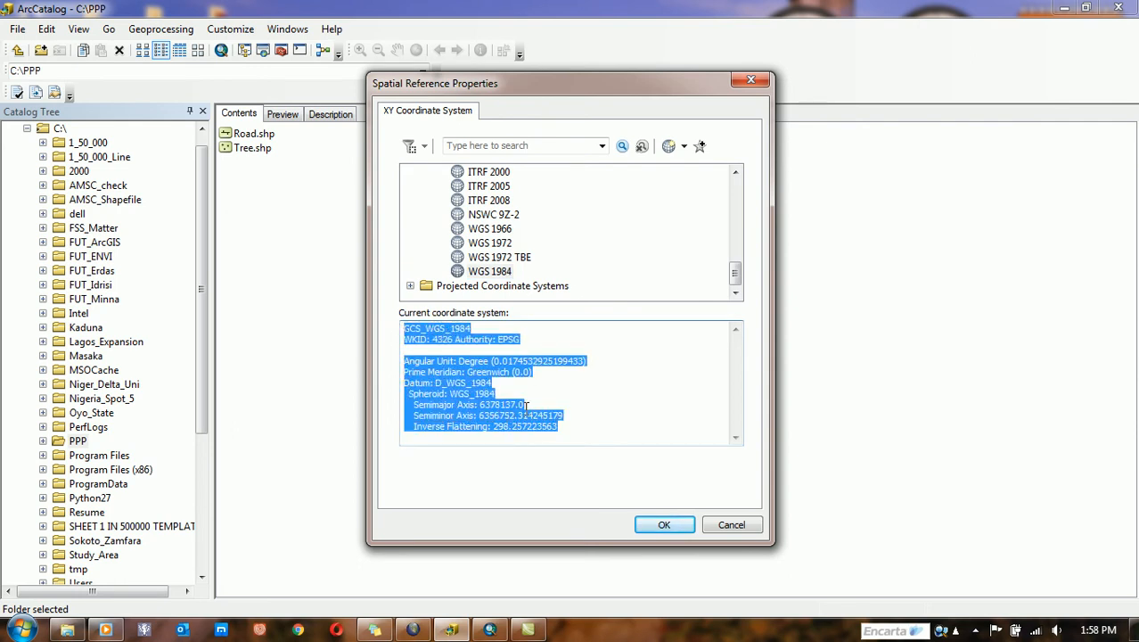
click(561, 354)
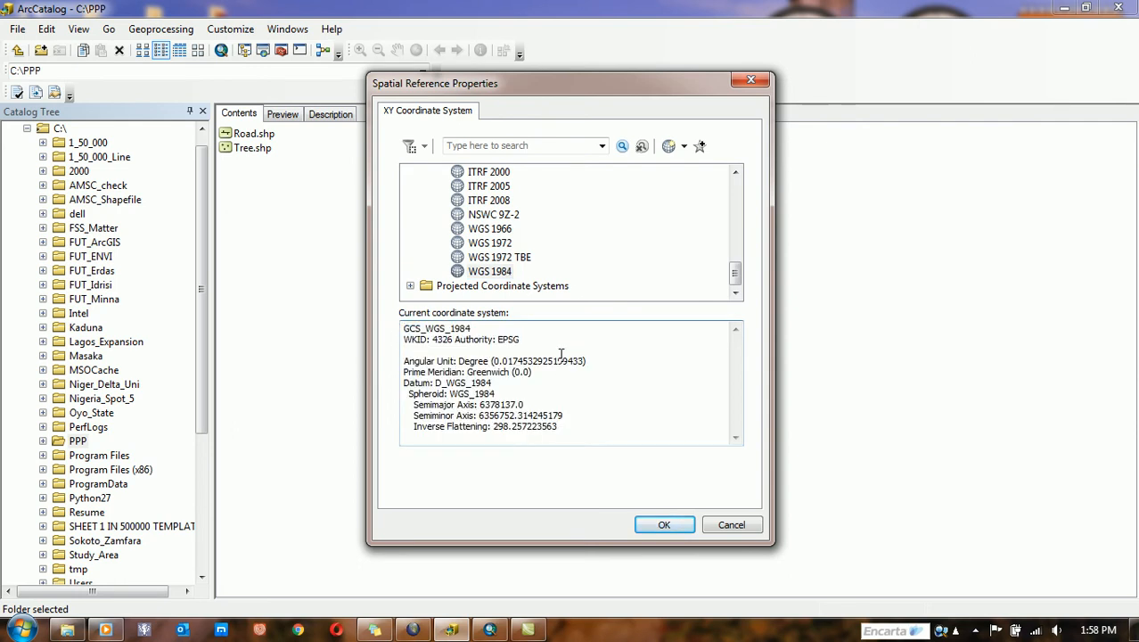
click(664, 526)
click(610, 467)
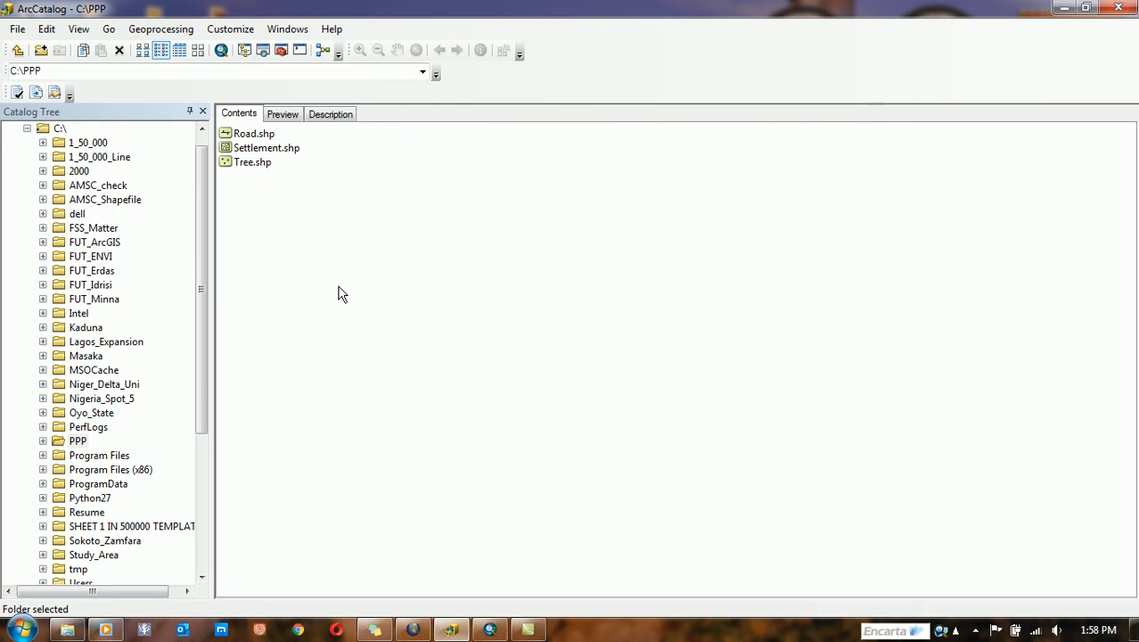
Try the thumbnail view for the PPP folder's contents, then display the three shapefiles as large icons.
click(145, 50)
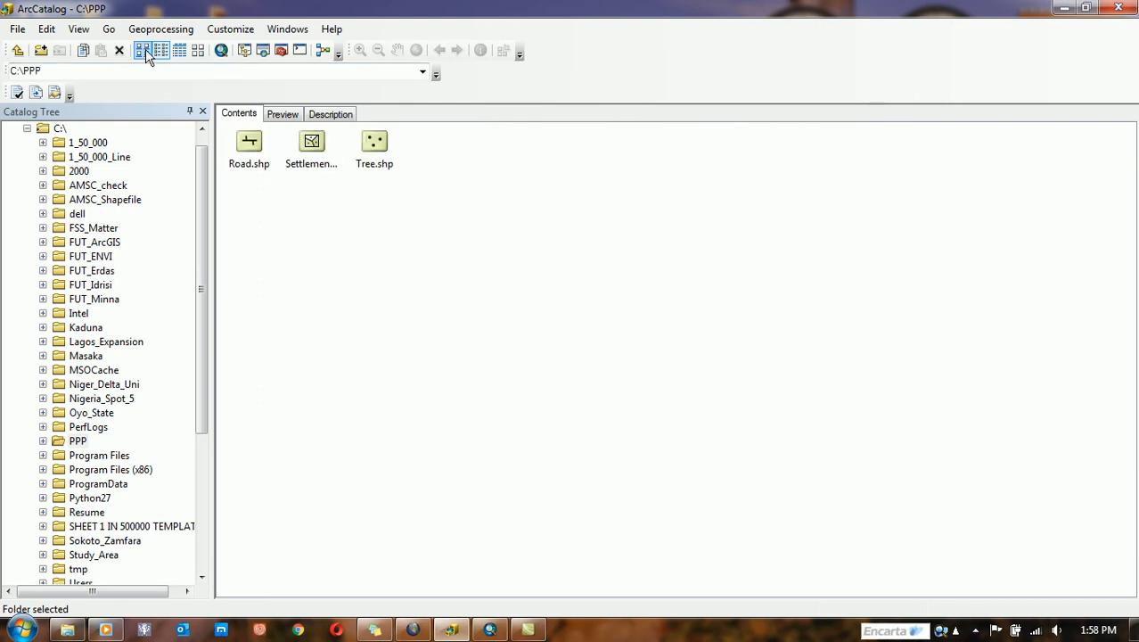
click(197, 50)
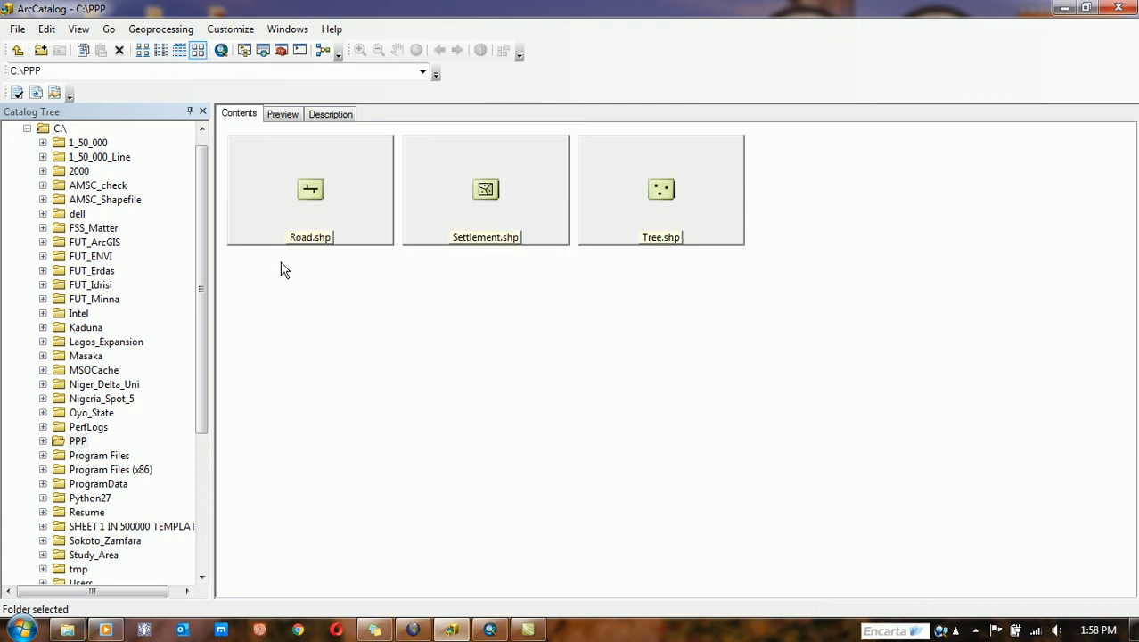
click(144, 50)
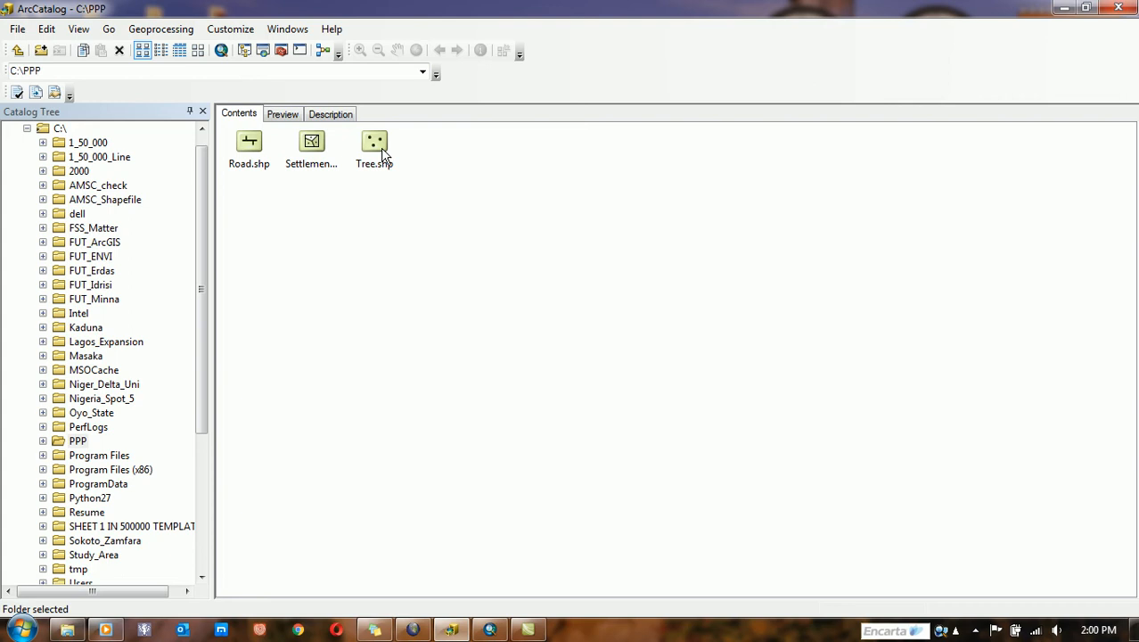
click(381, 151)
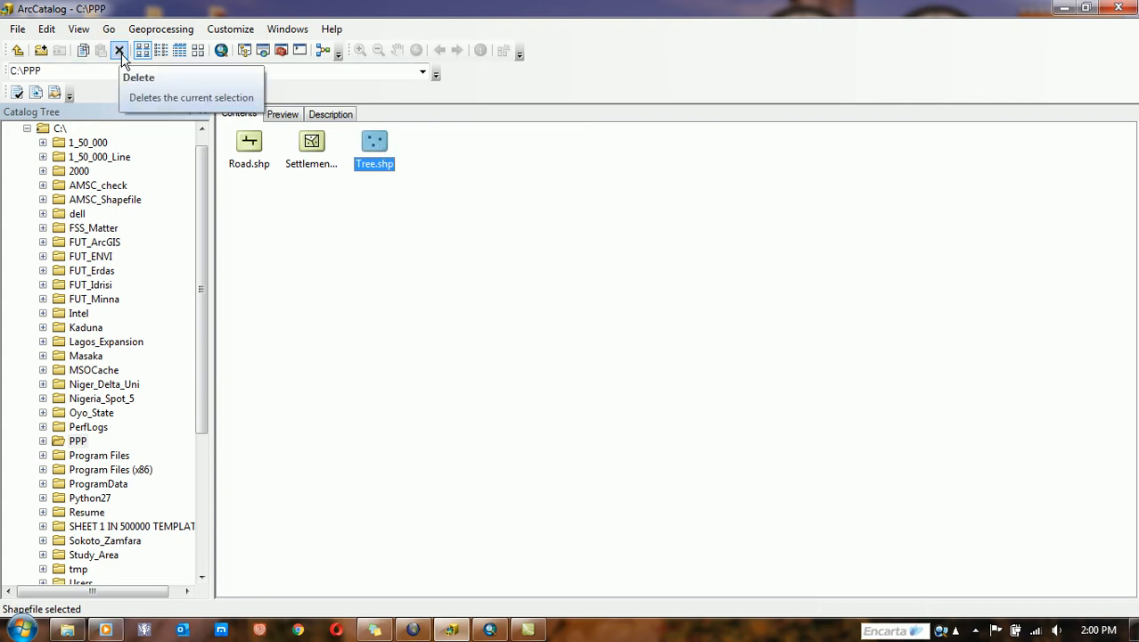
right_click(372, 148)
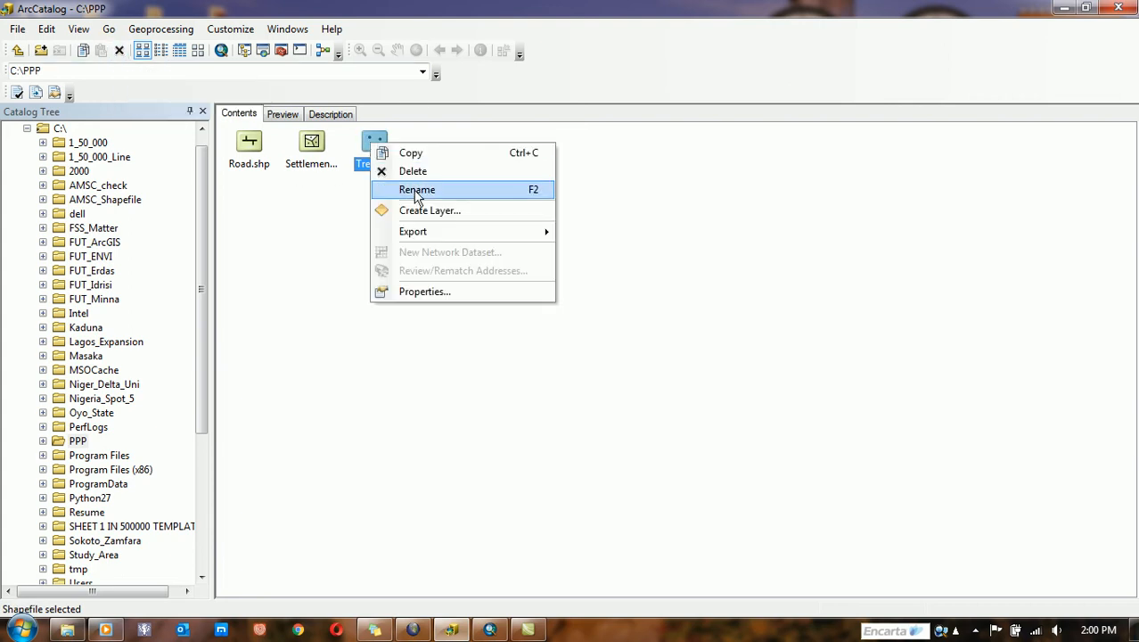
click(509, 357)
click(510, 406)
click(372, 145)
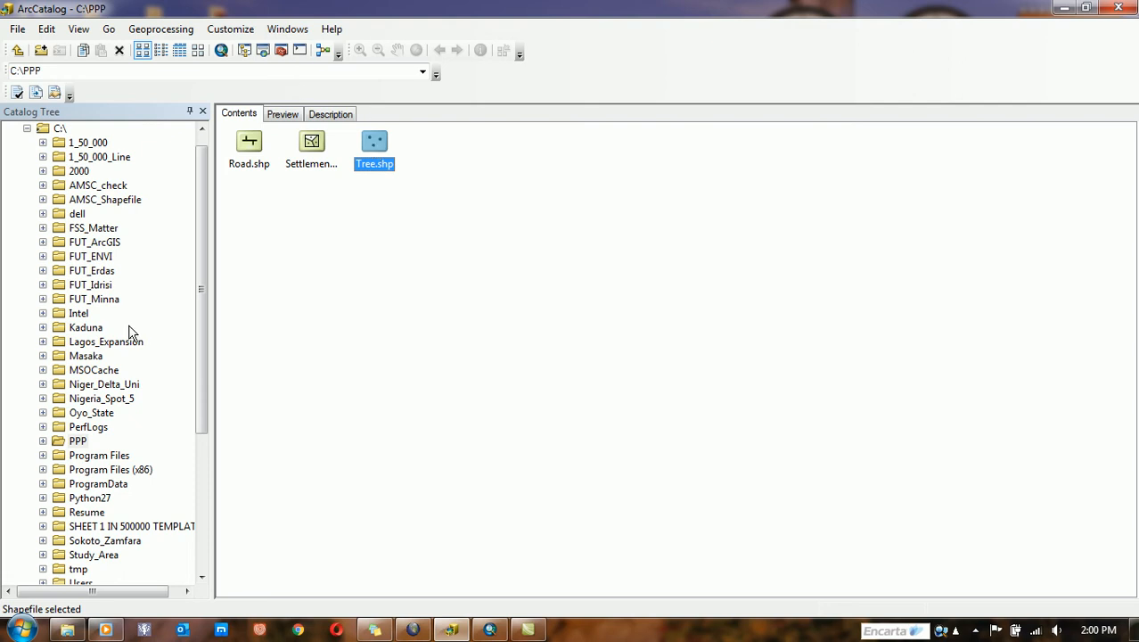
Select the PPP folder in the catalog tree and switch to ArcMap.
click(60, 428)
click(64, 441)
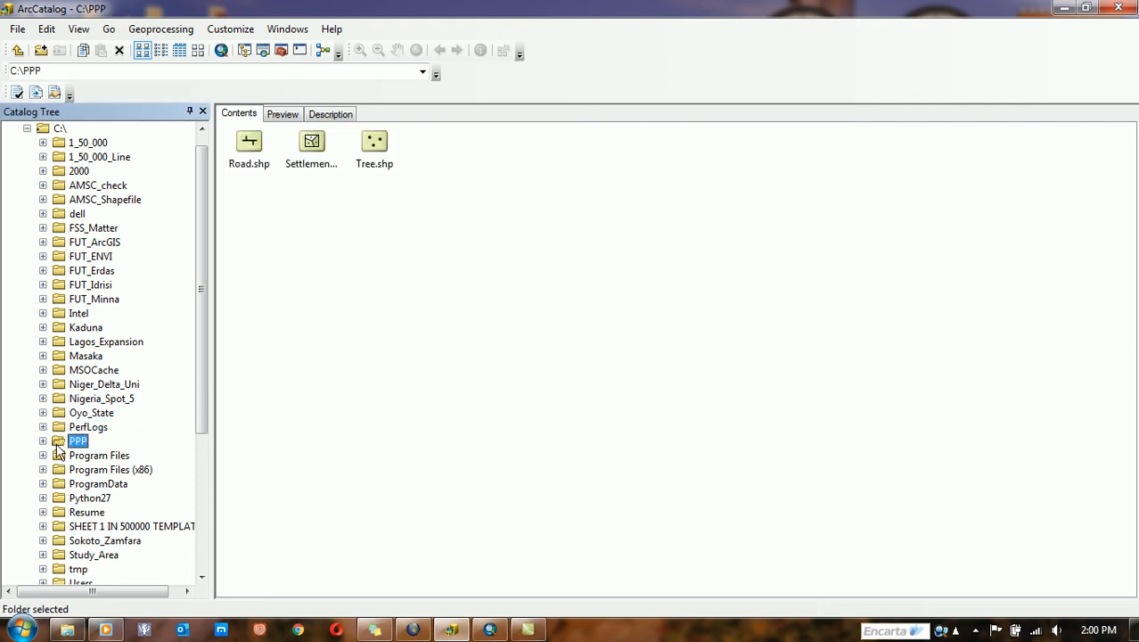
click(496, 631)
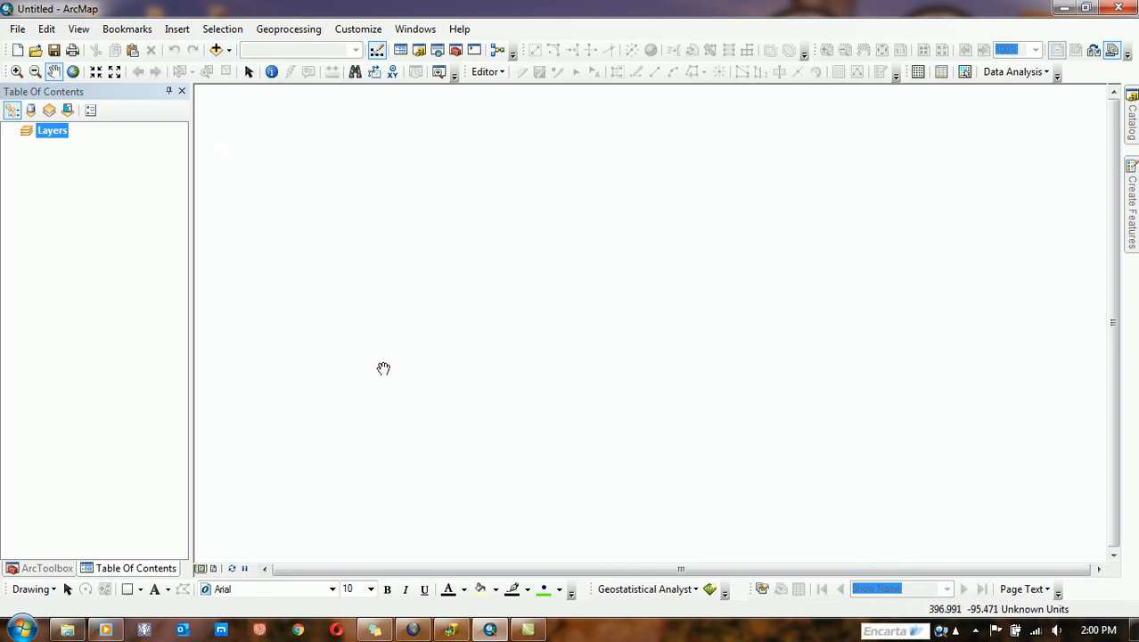
click(216, 50)
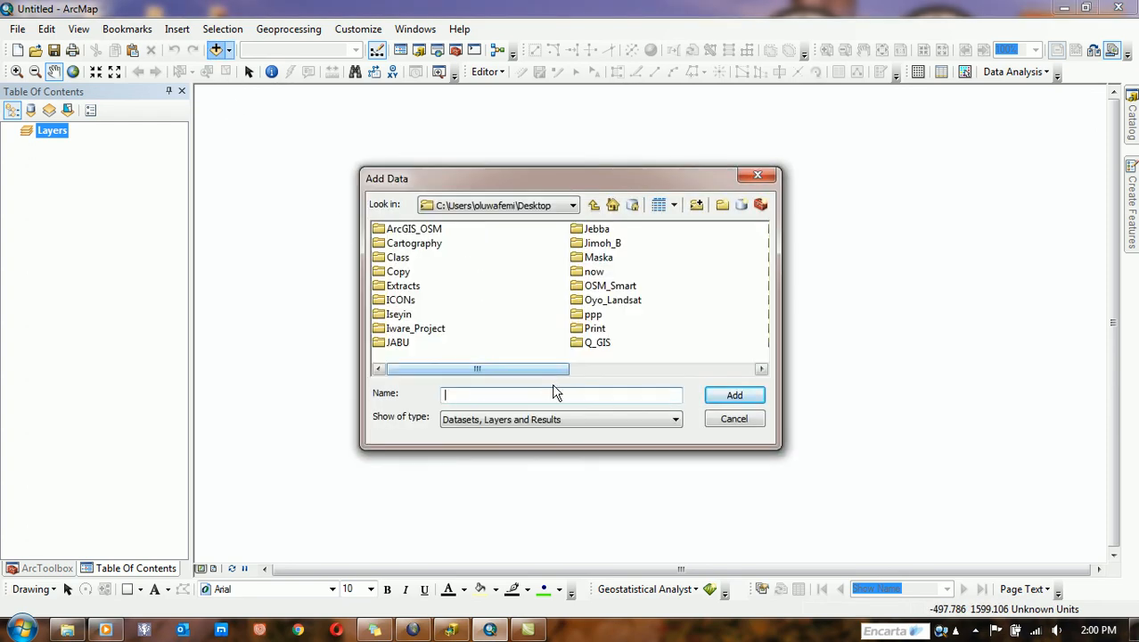
click(729, 420)
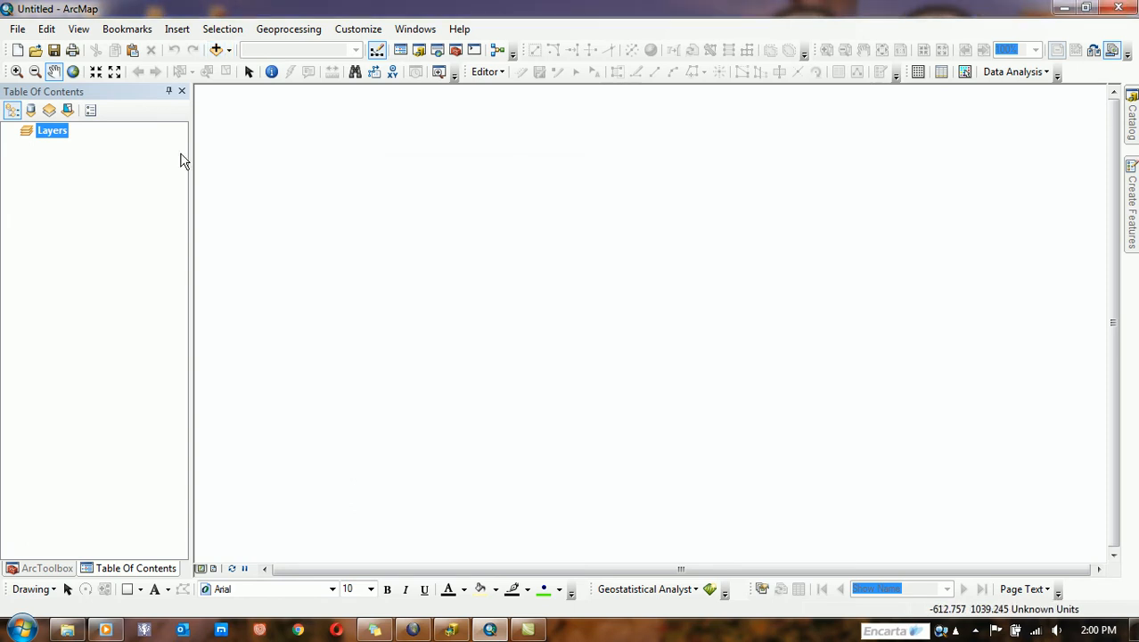
right_click(50, 134)
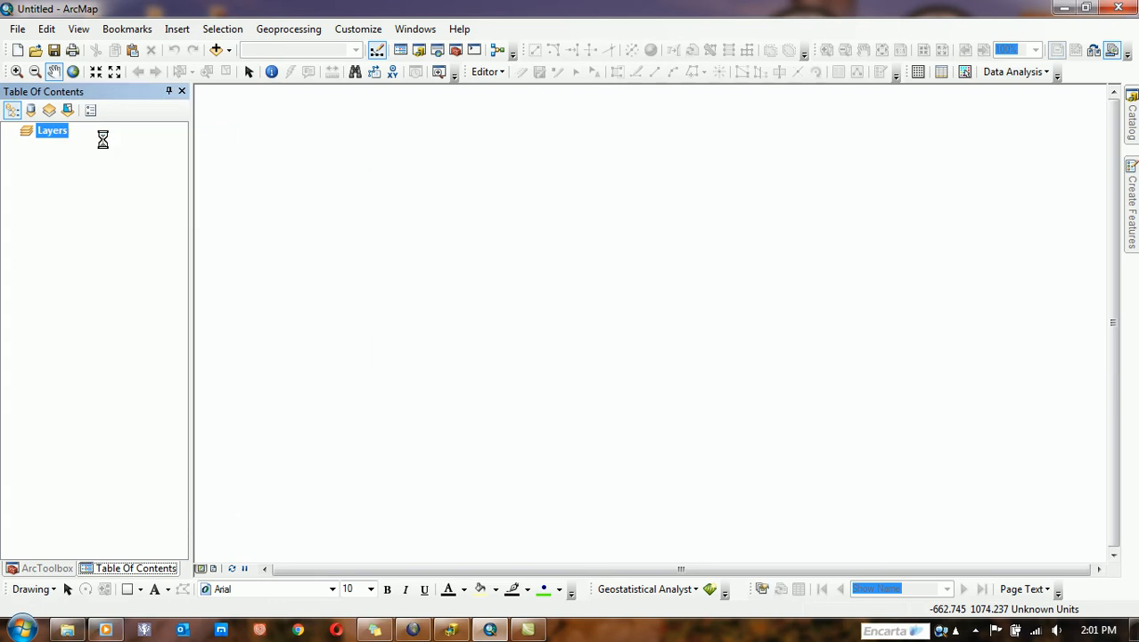
click(102, 141)
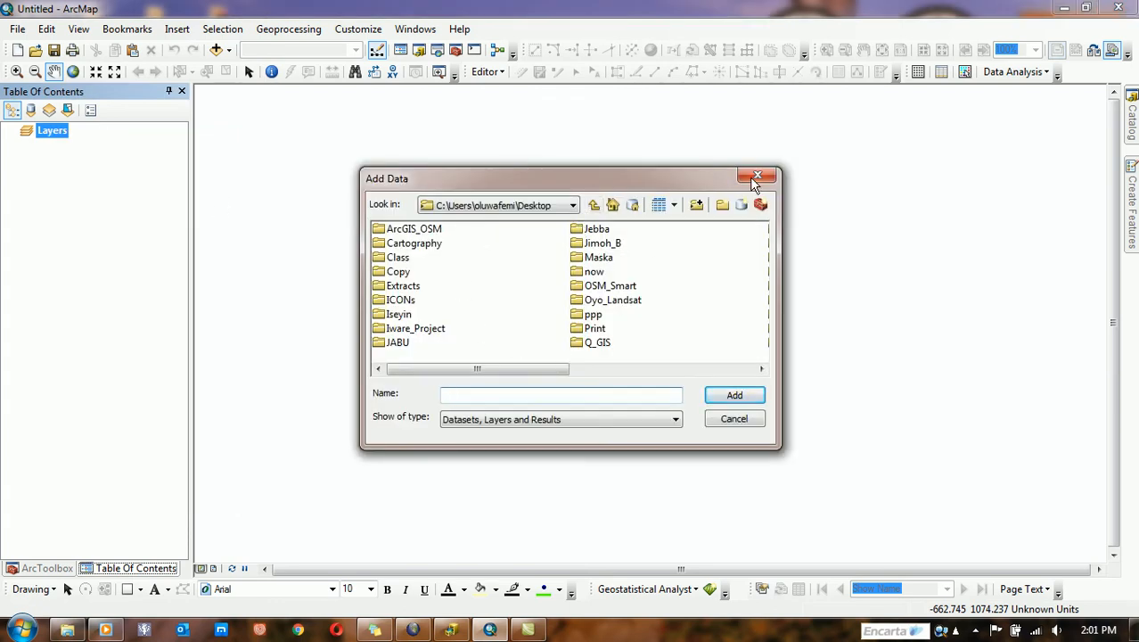
click(757, 176)
Add Road.shp, Settlement.shp and Tree.shp from the PPP folder on C:\ to the map together.
click(17, 29)
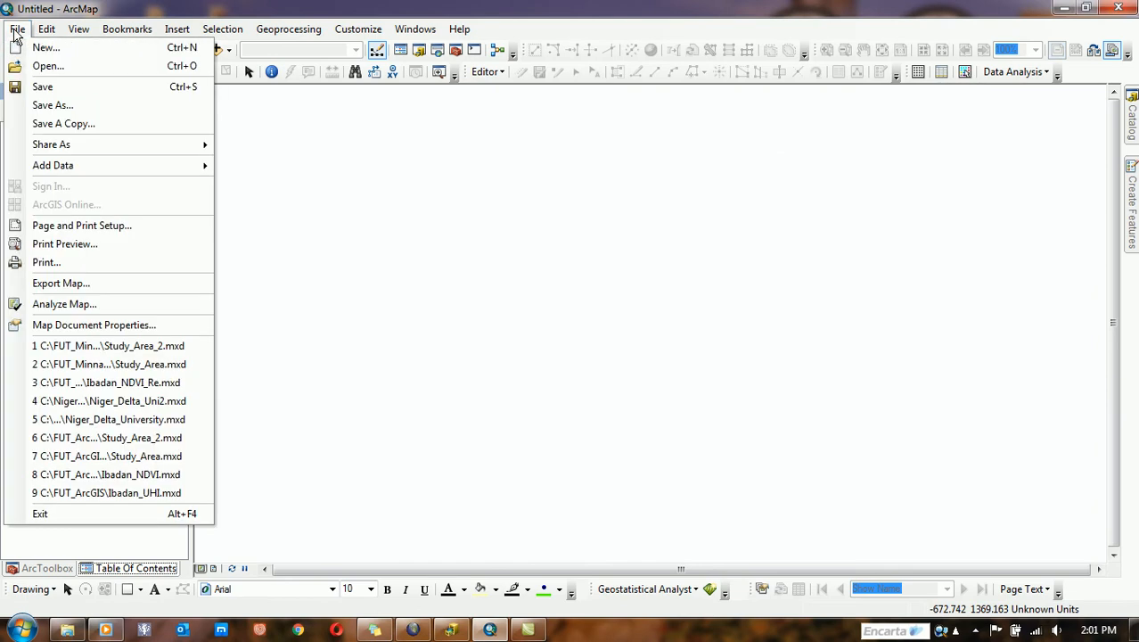
mouse_move(169, 177)
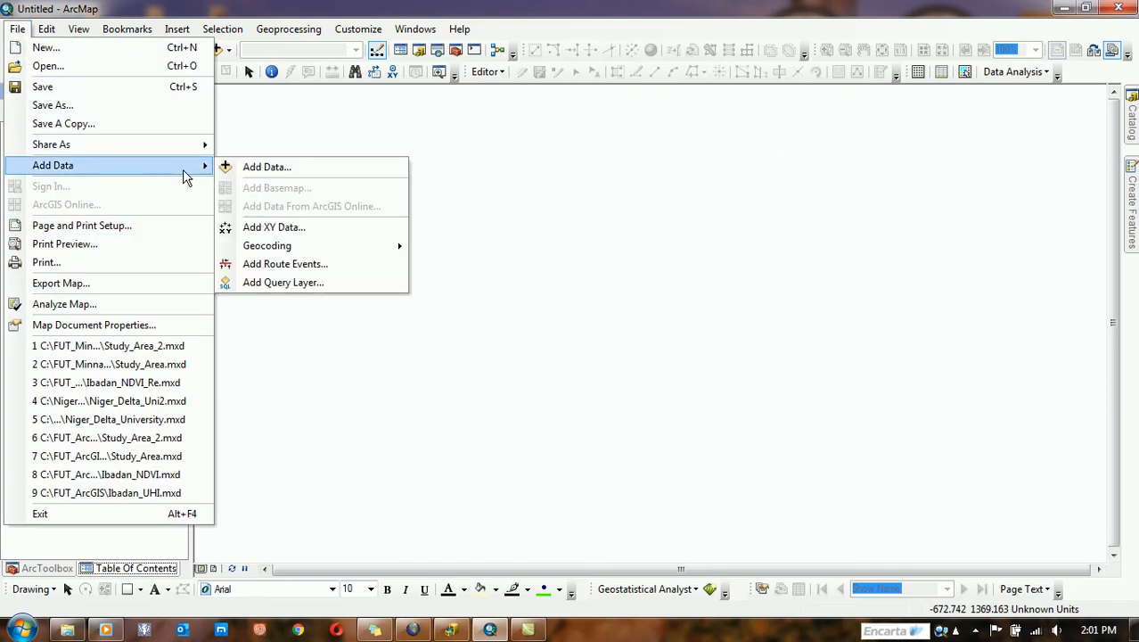
click(283, 166)
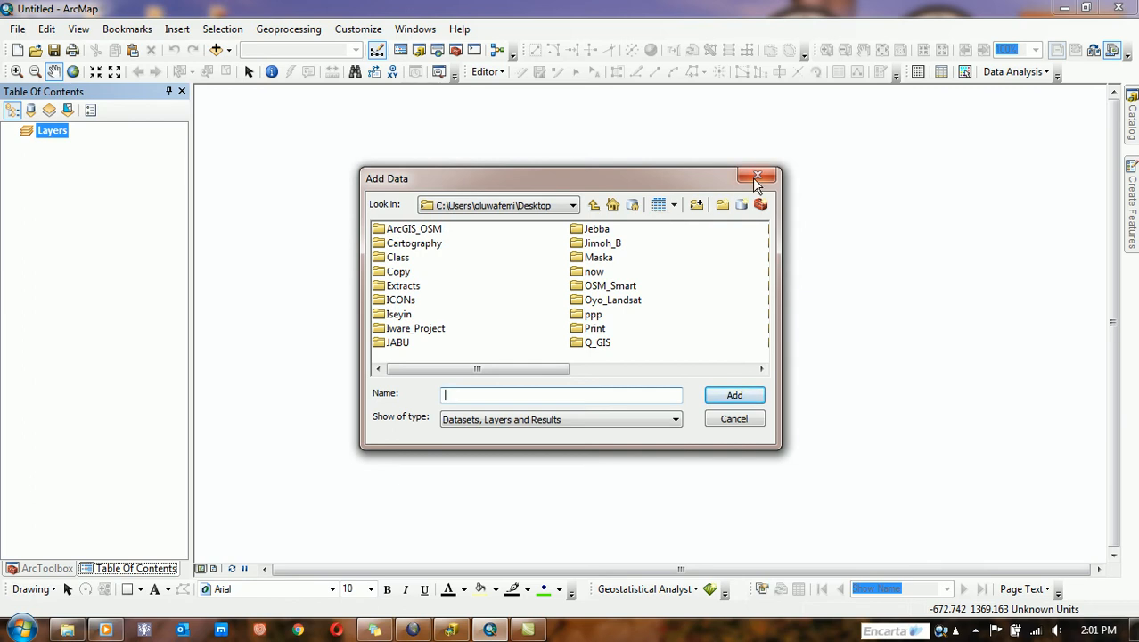
click(552, 206)
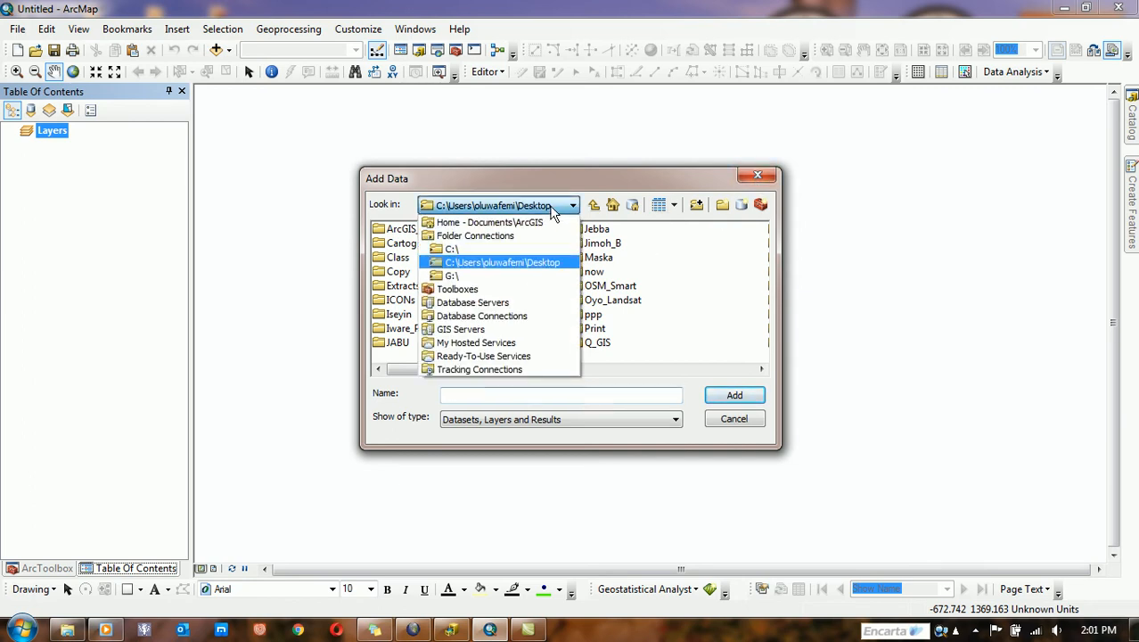
click(455, 251)
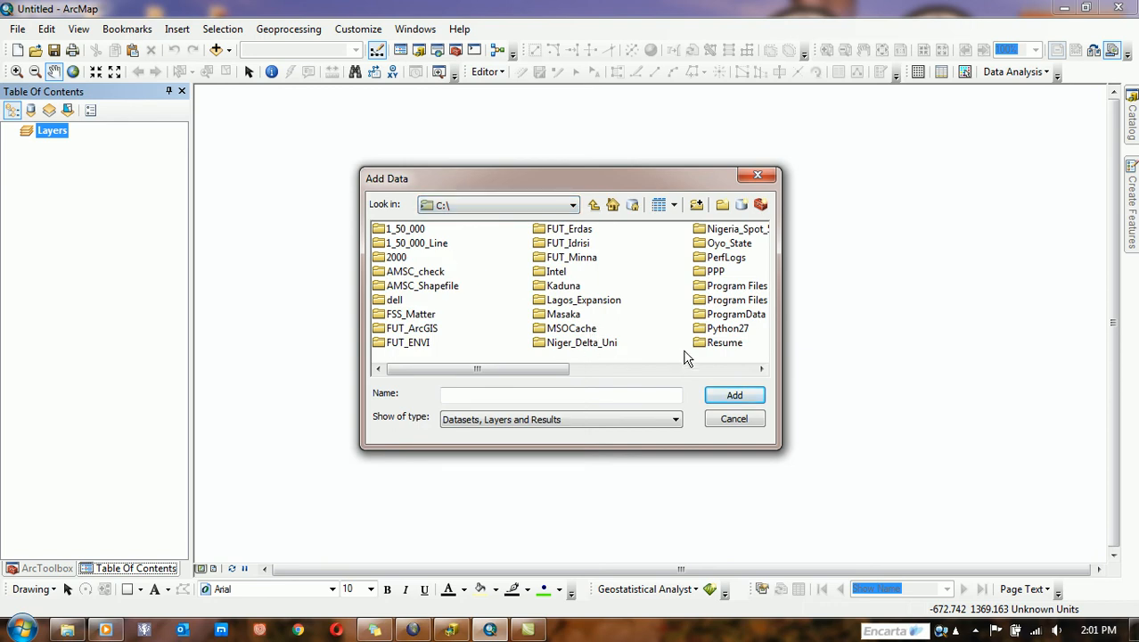
double_click(712, 273)
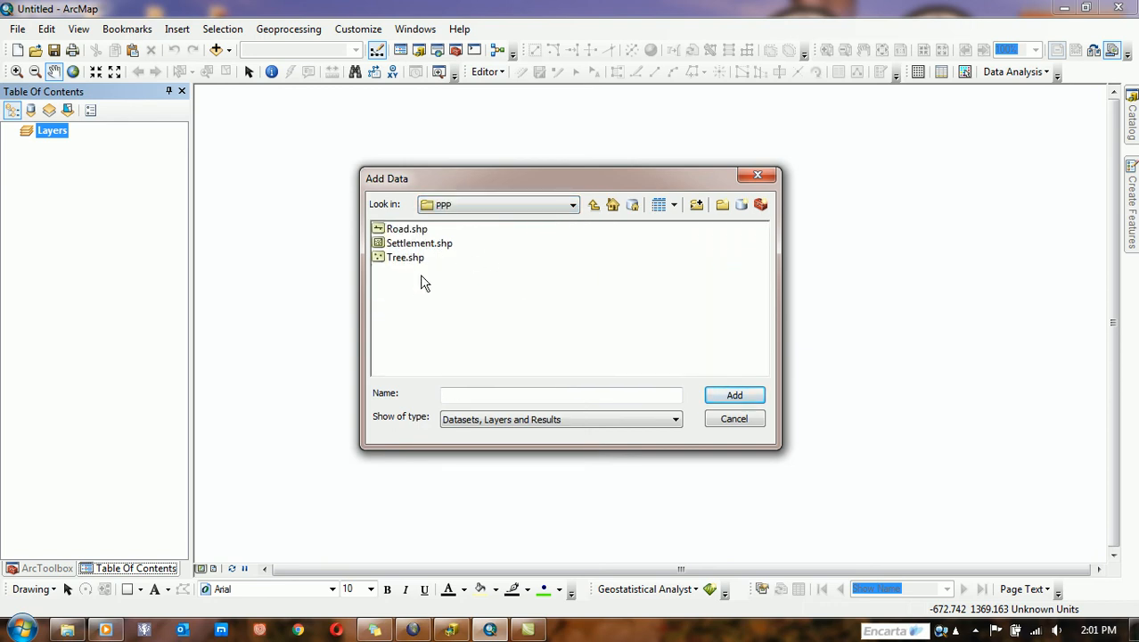
drag(446, 310, 393, 230)
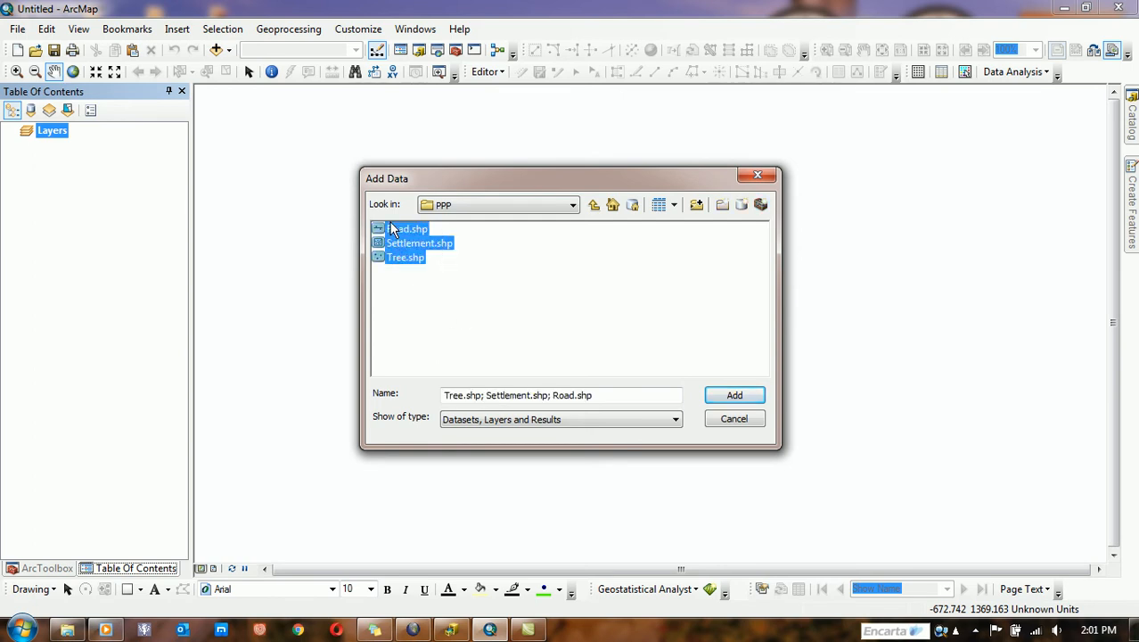
click(473, 303)
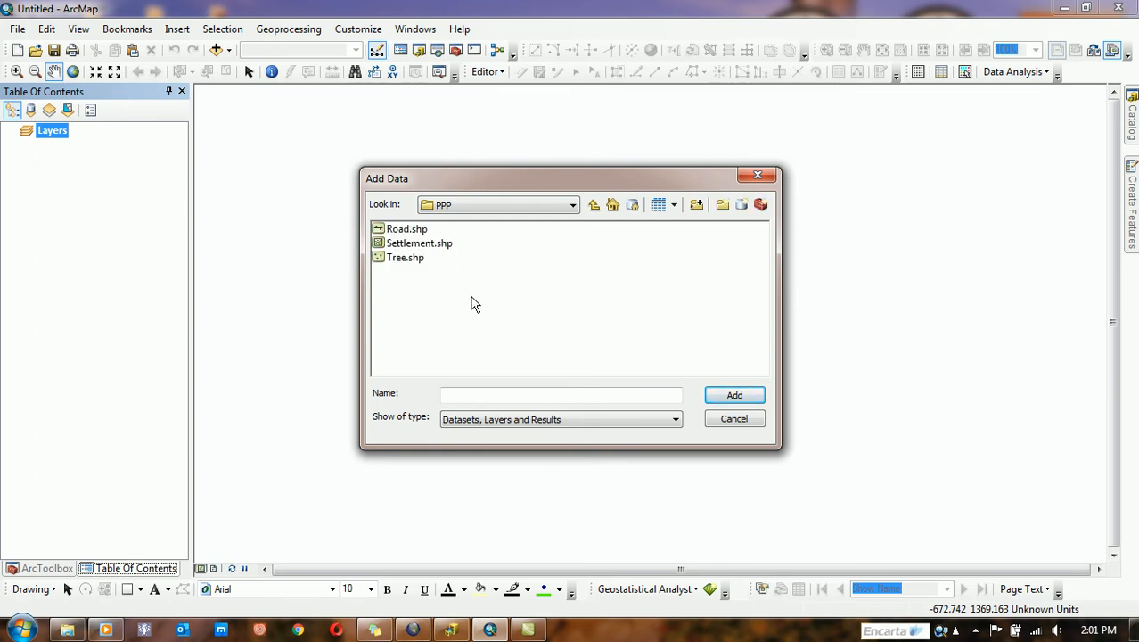
drag(434, 296, 374, 221)
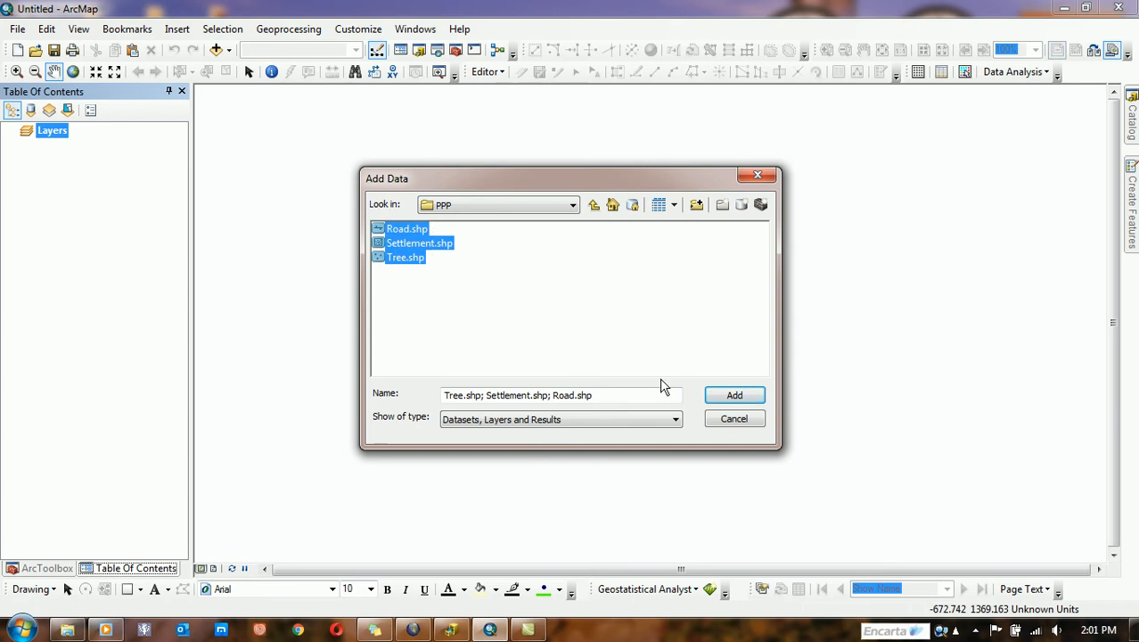
click(730, 396)
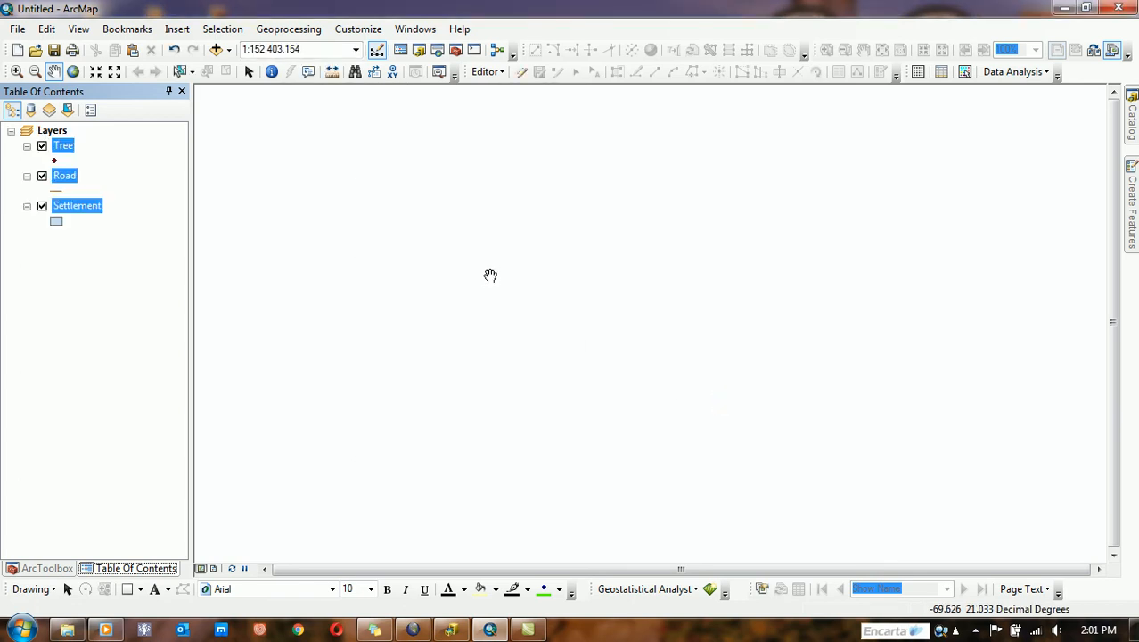
Move the Road layer above the Tree layer in the table of contents.
click(122, 278)
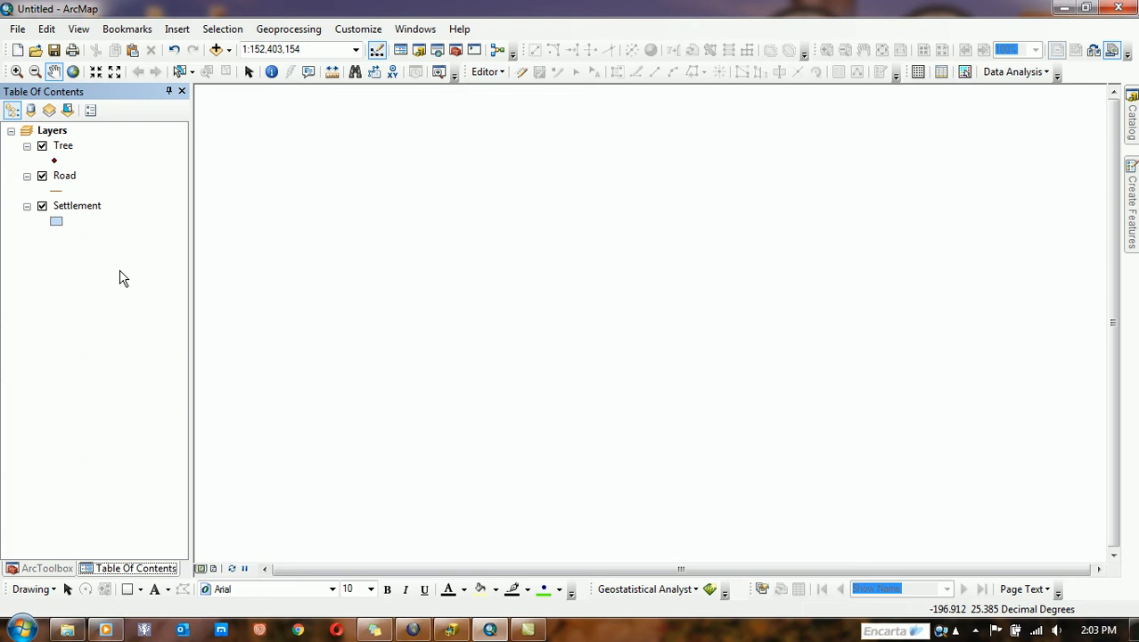
click(57, 181)
drag(68, 178, 64, 141)
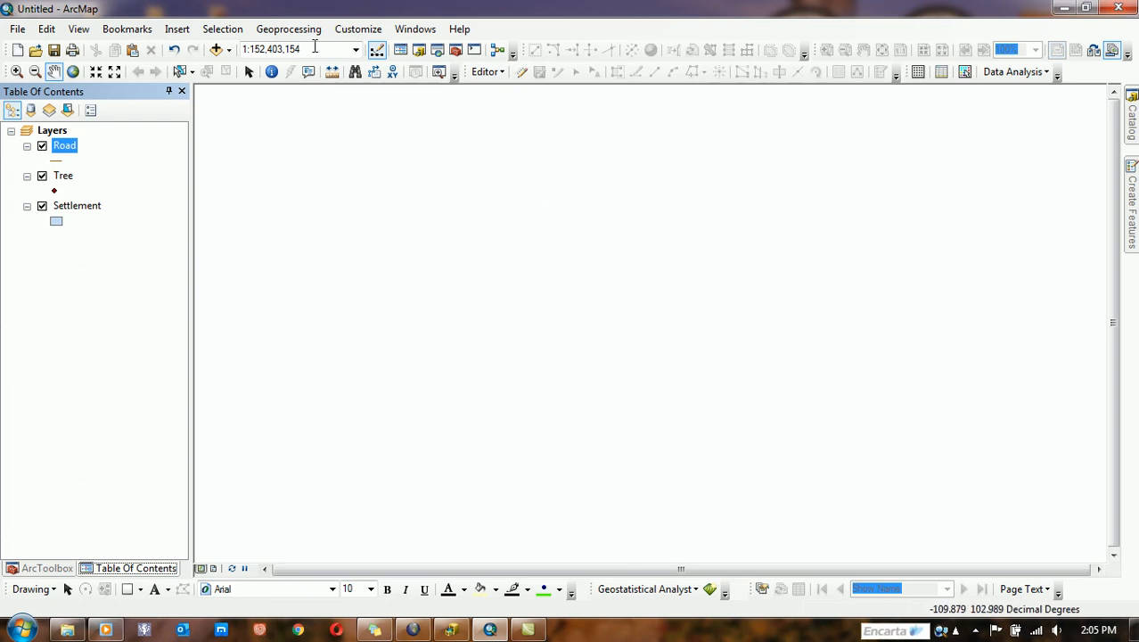
Add the N_D_Uni2.tif image from C:\Niger_Delta_Uni to the map and zoom to its extent.
click(215, 50)
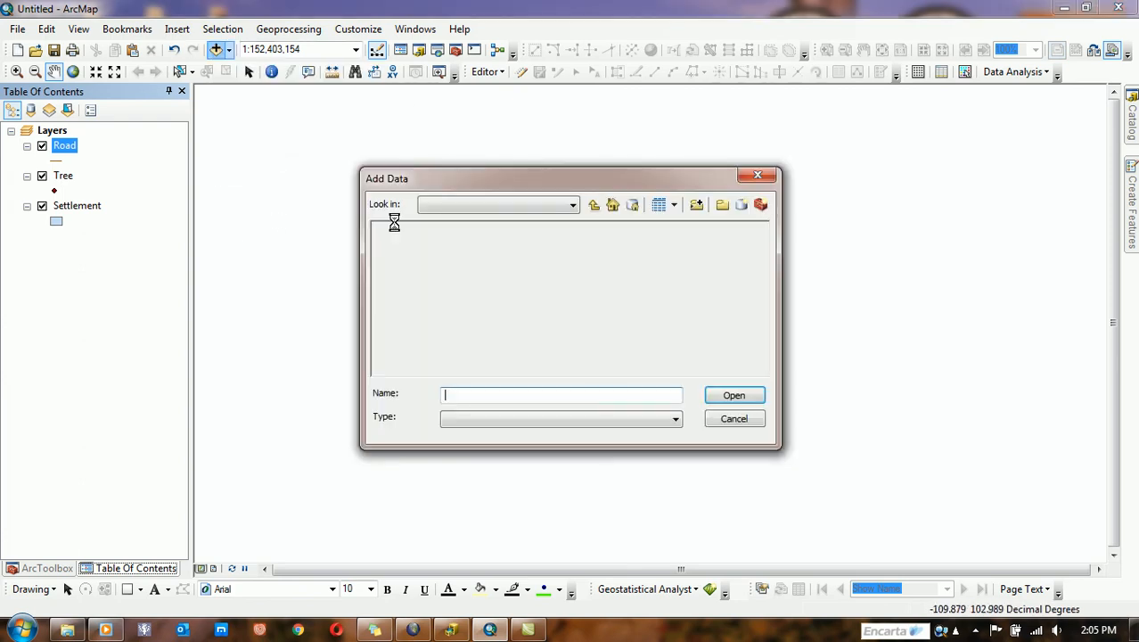
click(502, 207)
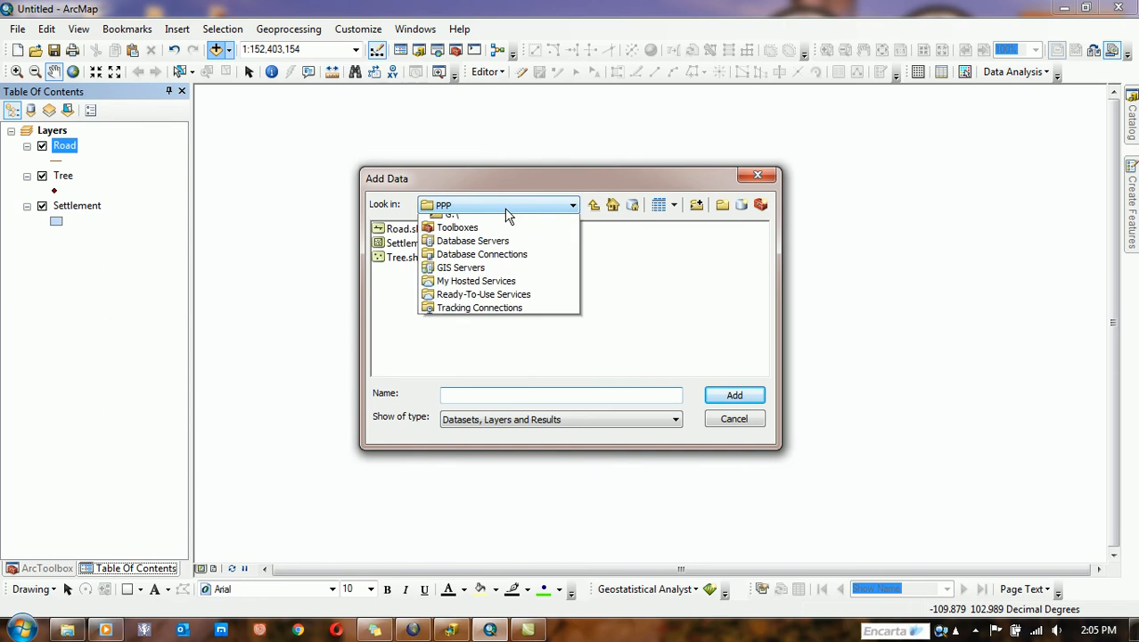
click(477, 249)
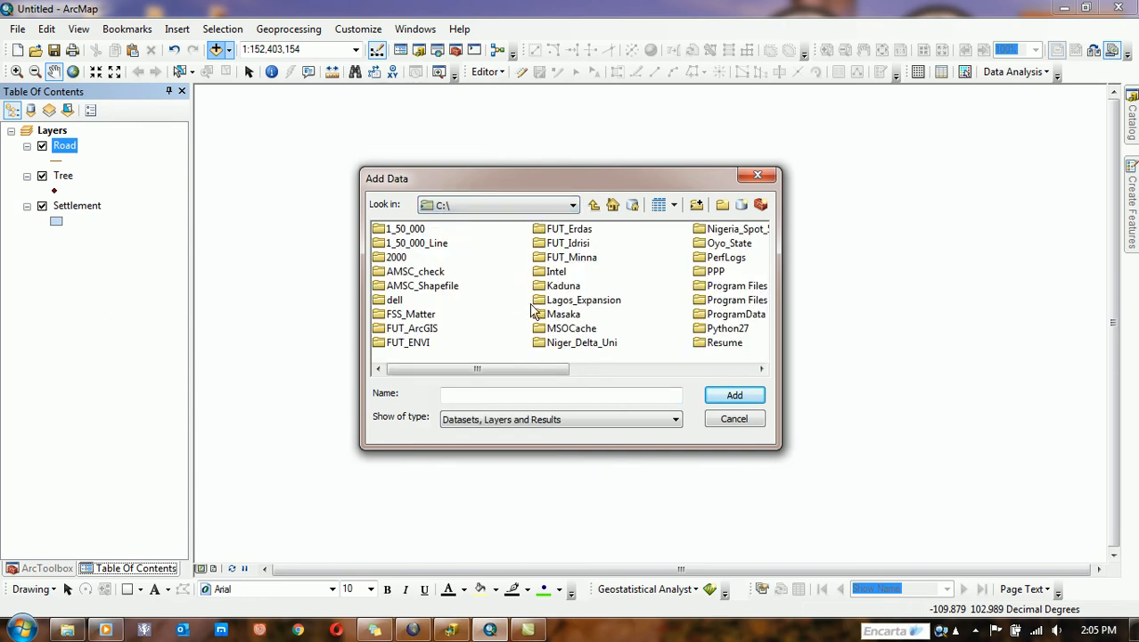
double_click(557, 344)
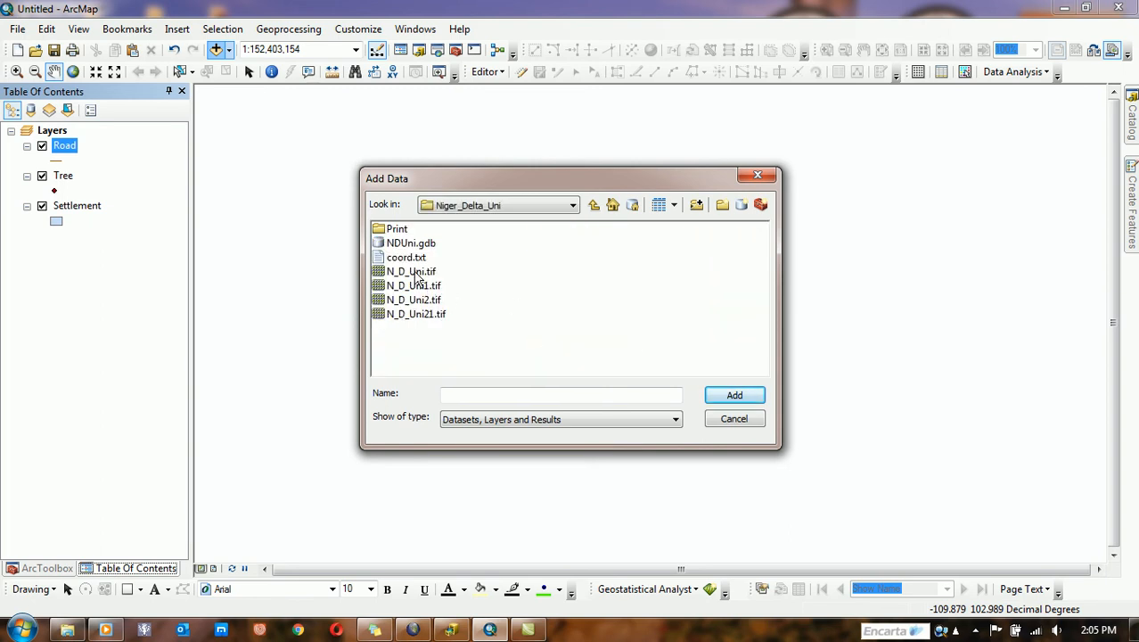
click(414, 300)
click(719, 395)
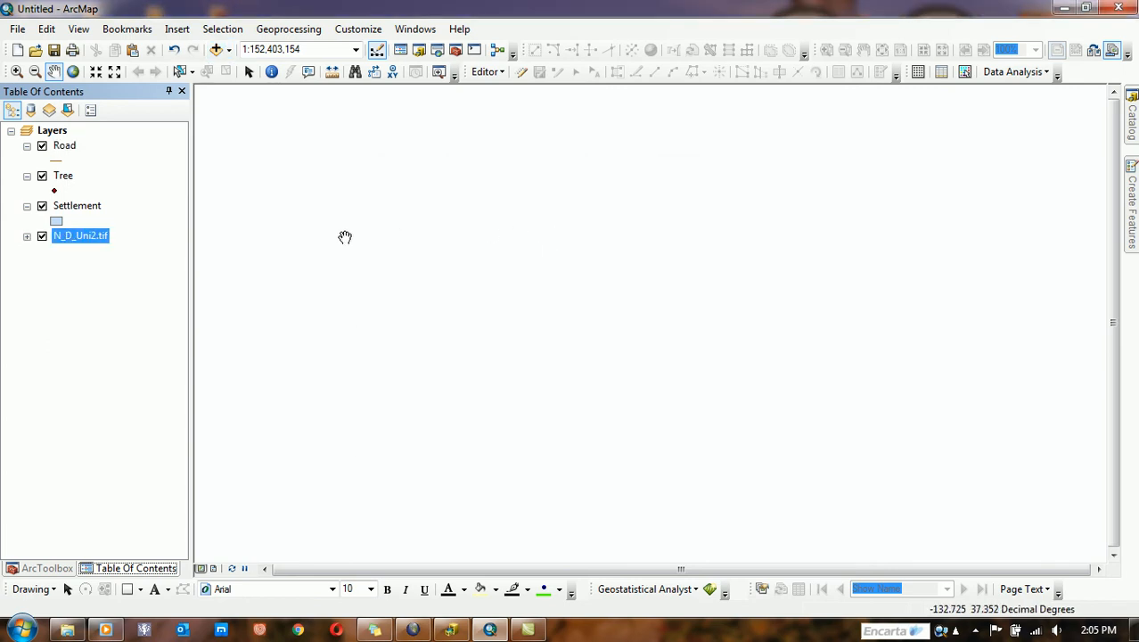
right_click(66, 233)
click(143, 323)
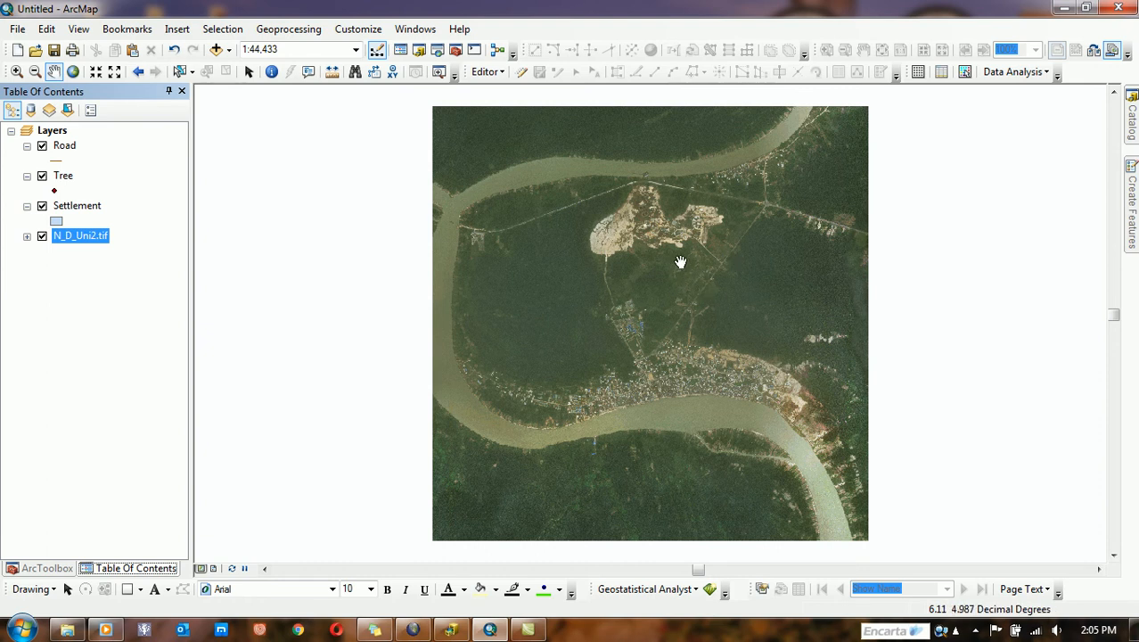
Start an edit session and move the Road layer below the Tree layer in the table of contents.
scroll(682, 260, up, 2)
scroll(677, 257, up, 1)
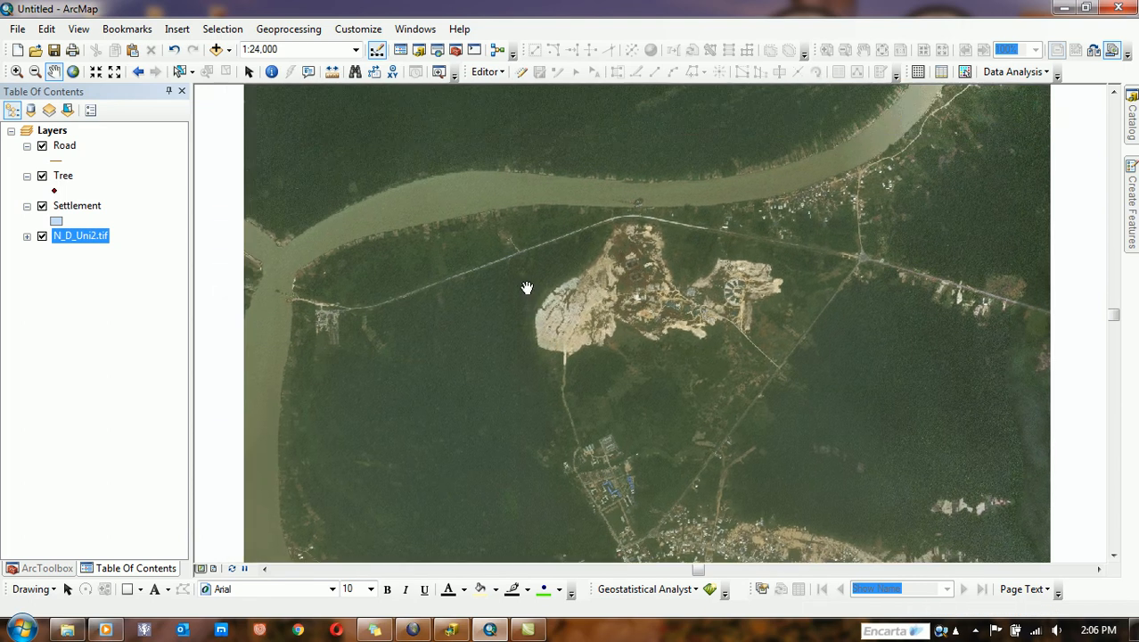
scroll(529, 287, up, 2)
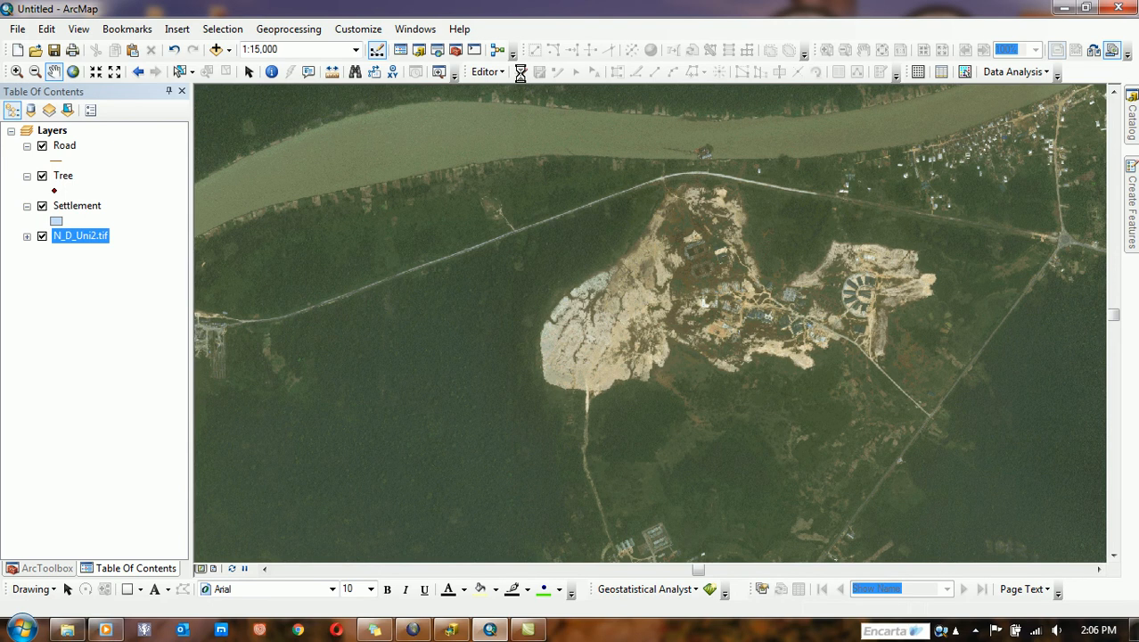
drag(475, 283, 580, 271)
mouse_move(1132, 201)
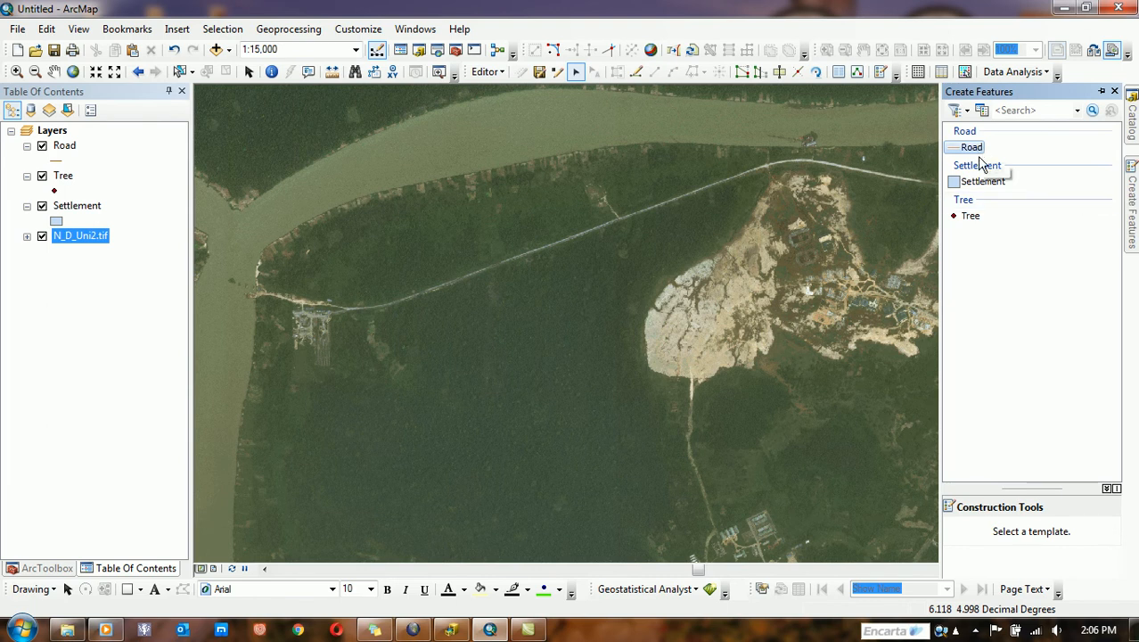
click(66, 146)
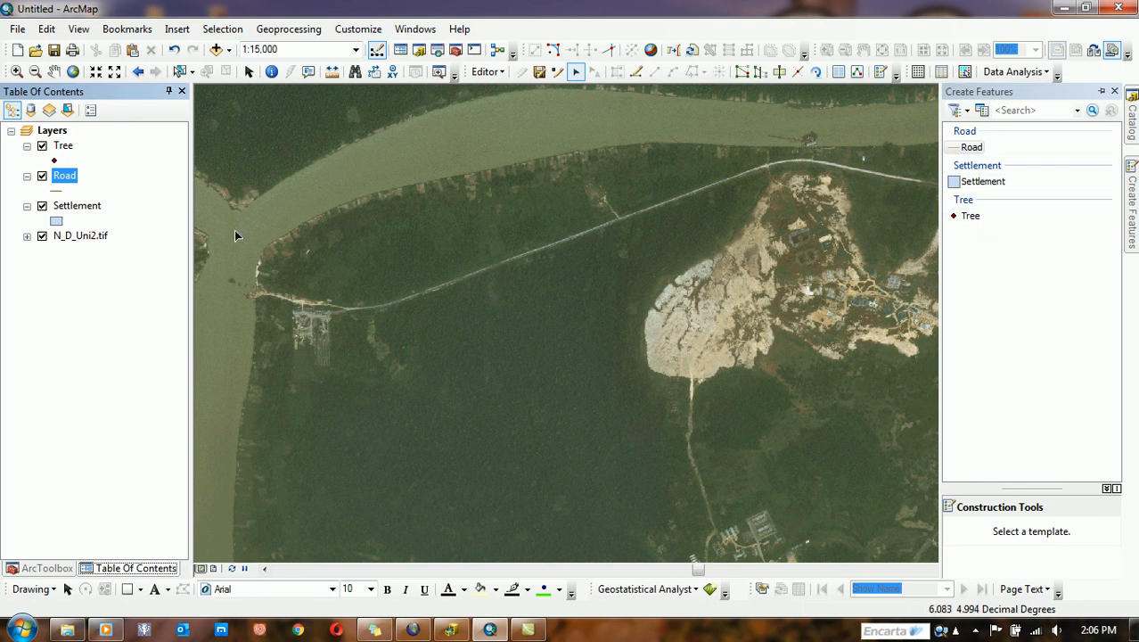
With the Road template and Line tool, digitize the sandy road from the image's western riverbank eastward past the fork, and finish the line.
mouse_move(1133, 183)
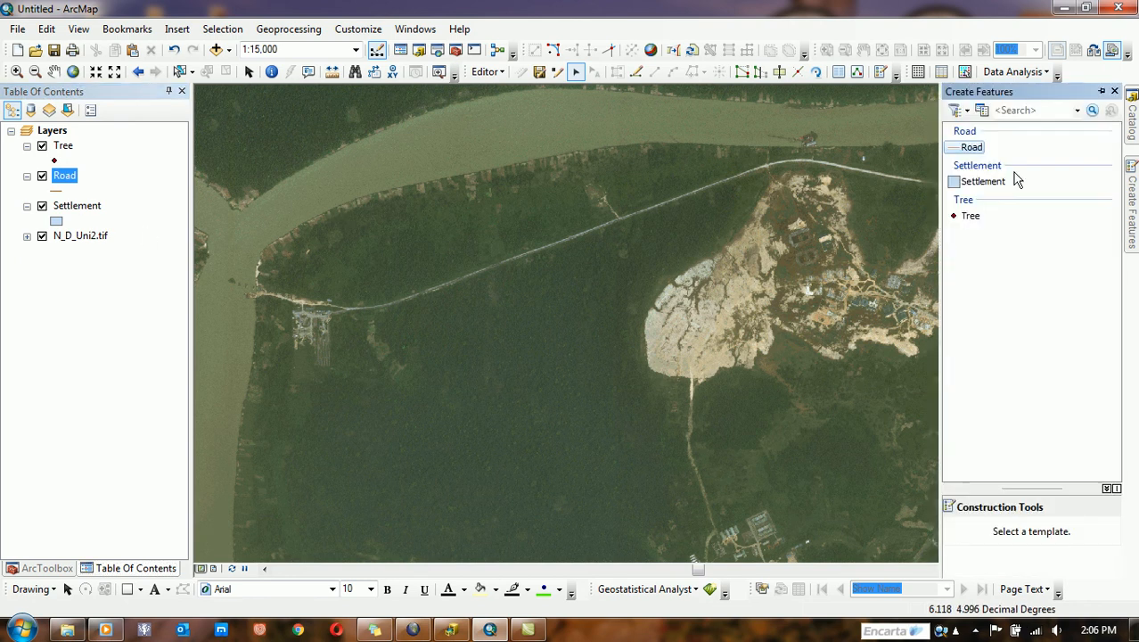
click(971, 148)
scroll(294, 312, down, 3)
scroll(293, 310, down, 1)
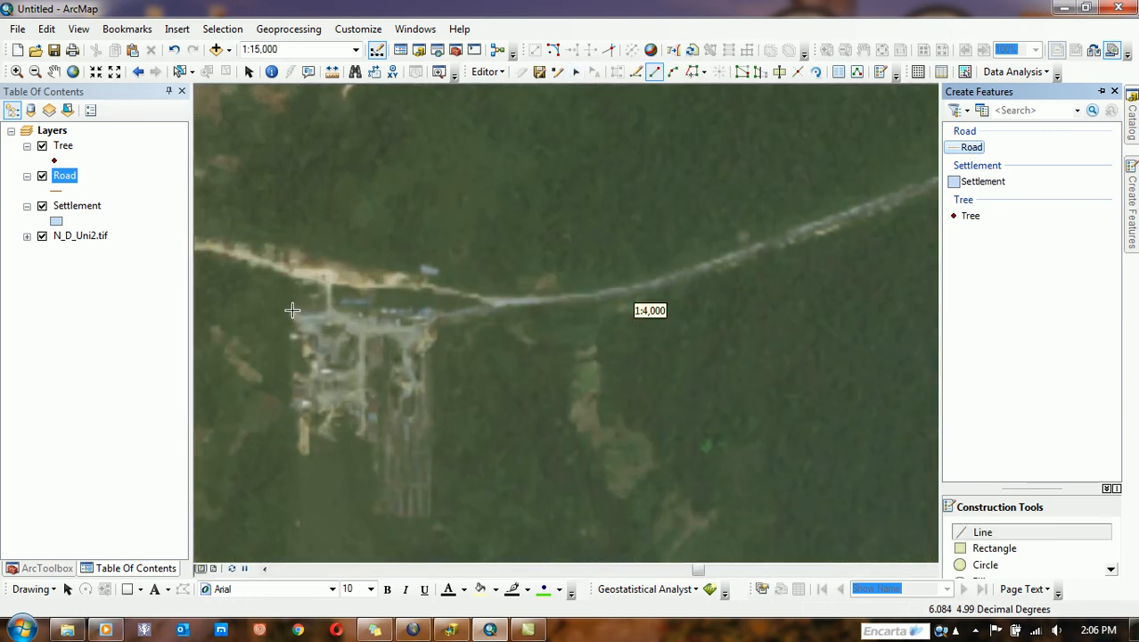
drag(319, 290, 377, 293)
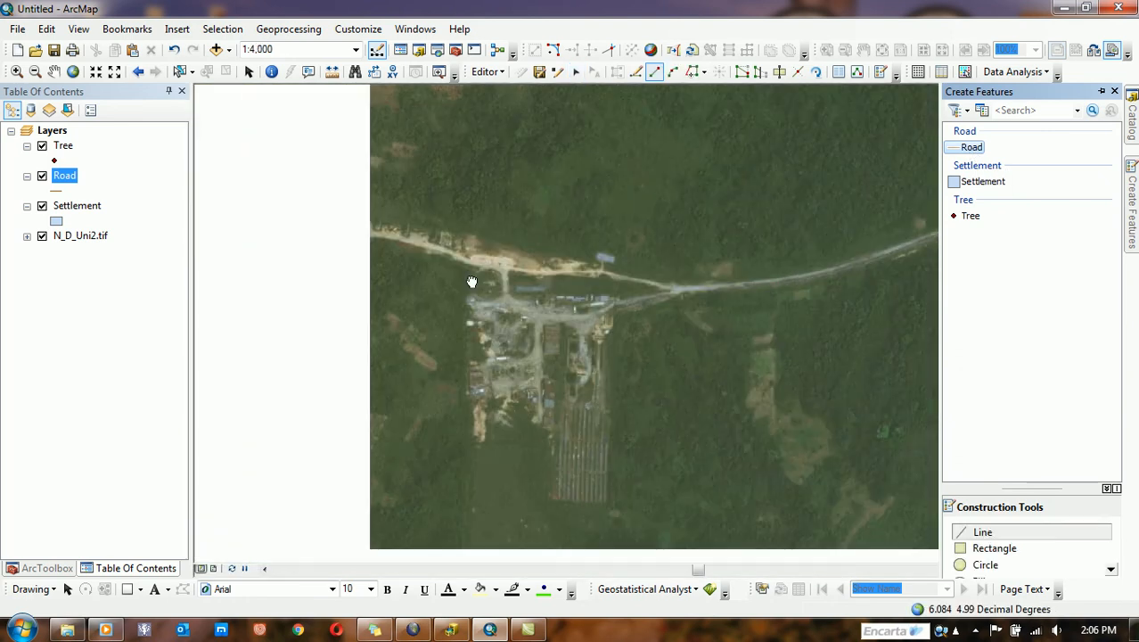
scroll(462, 272, down, 2)
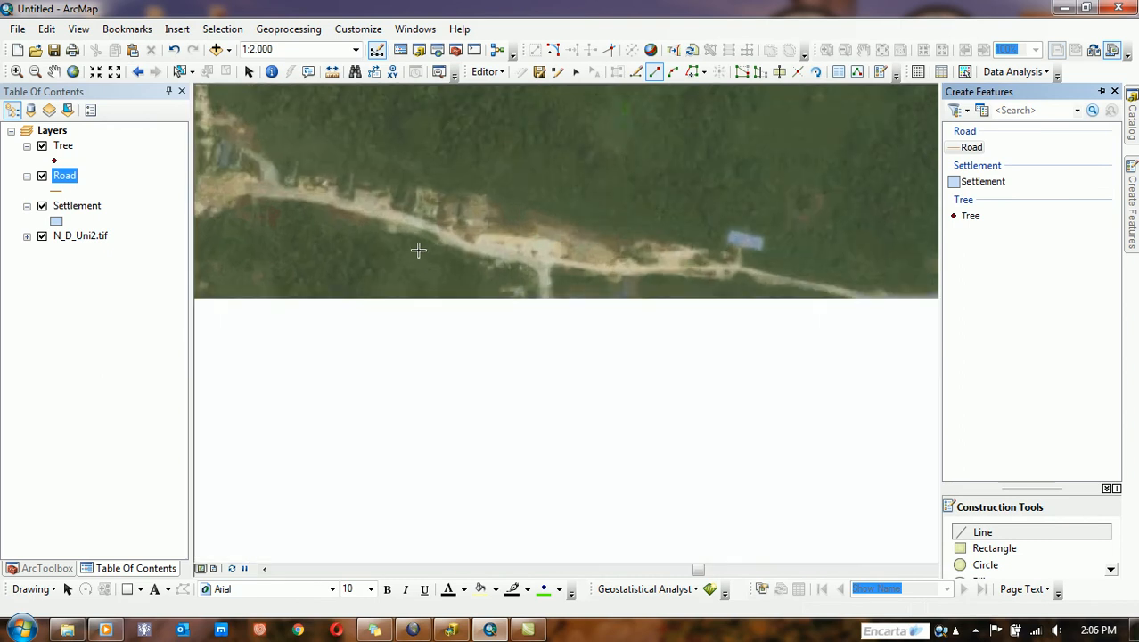
click(204, 186)
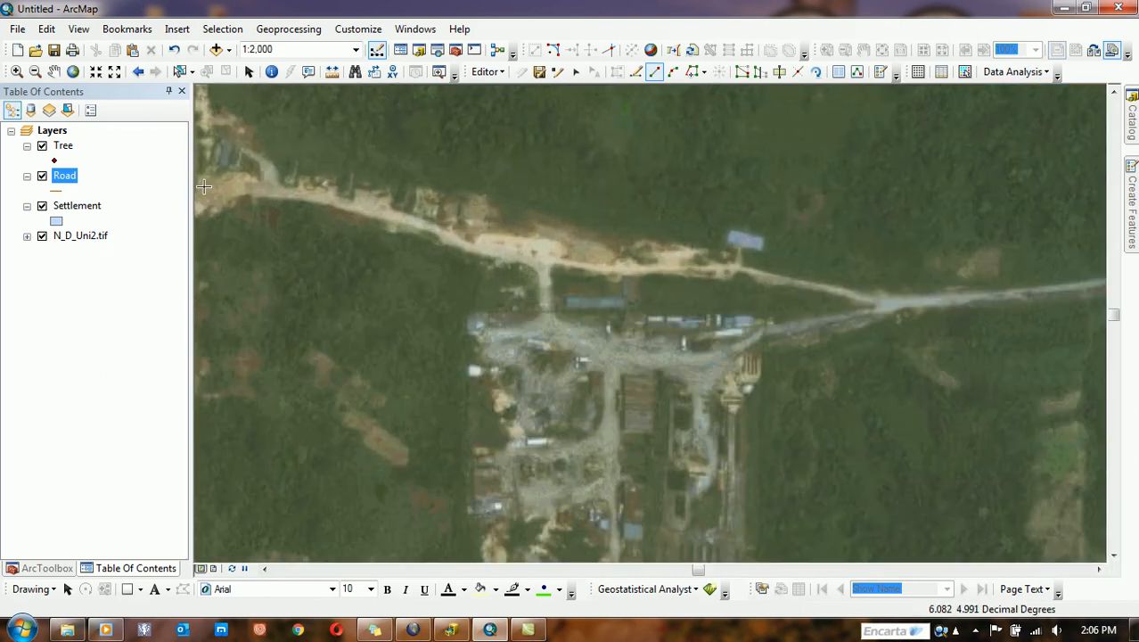
click(328, 196)
click(408, 219)
click(488, 250)
click(568, 261)
click(629, 268)
click(711, 269)
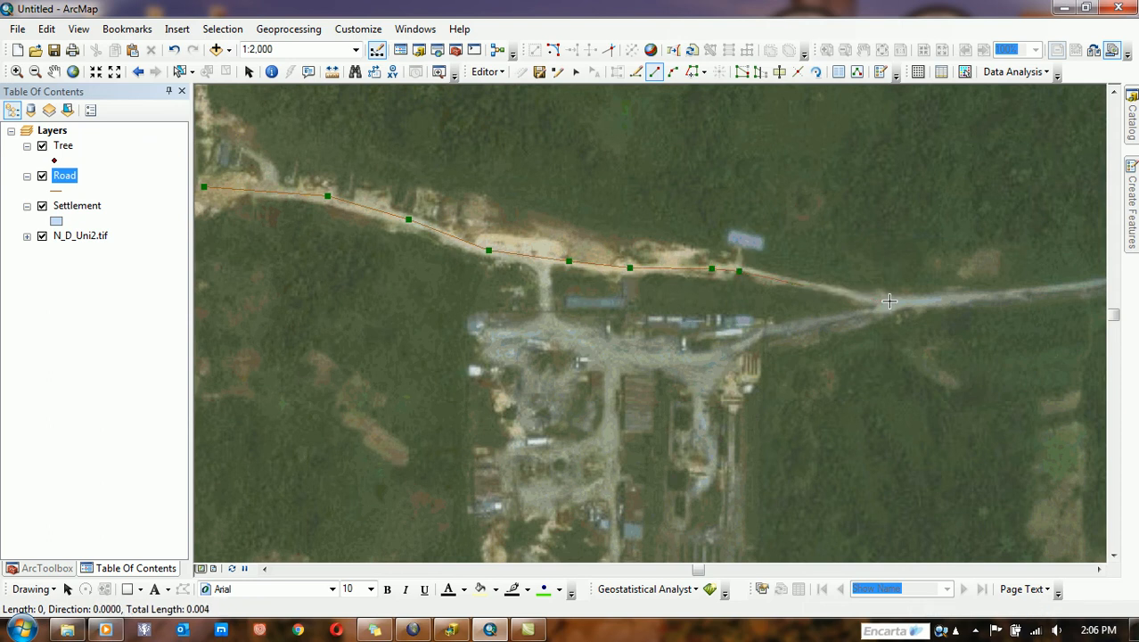
drag(925, 333, 554, 331)
click(635, 299)
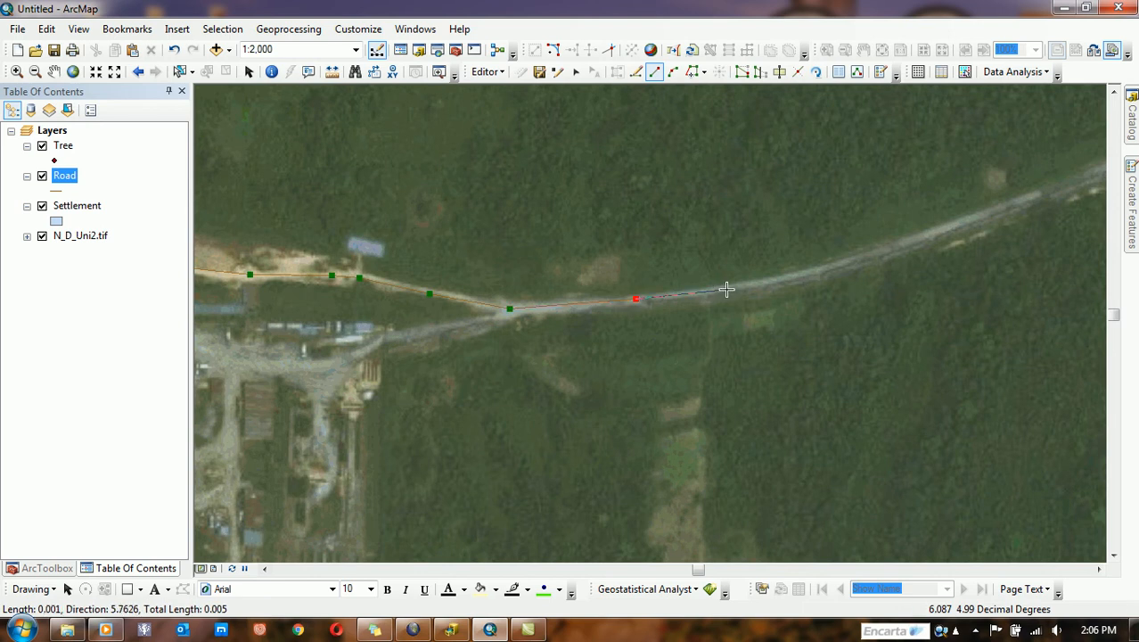
double_click(726, 289)
Digitize a second road line from the fork westward through the compound, ending at its western edge.
drag(521, 363, 730, 241)
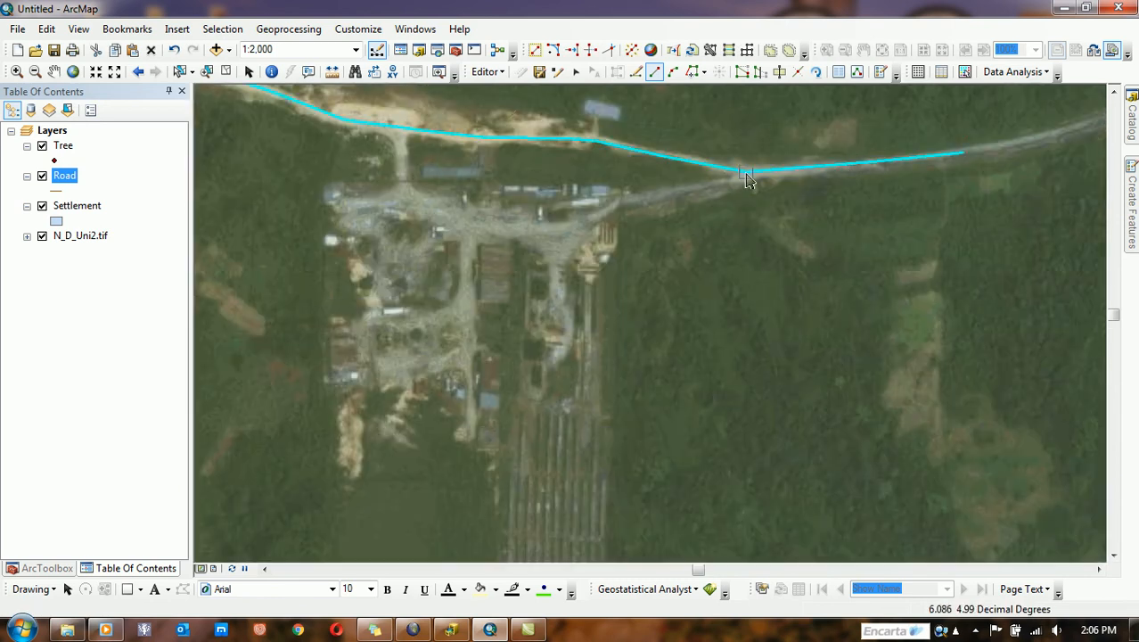
click(746, 173)
click(661, 193)
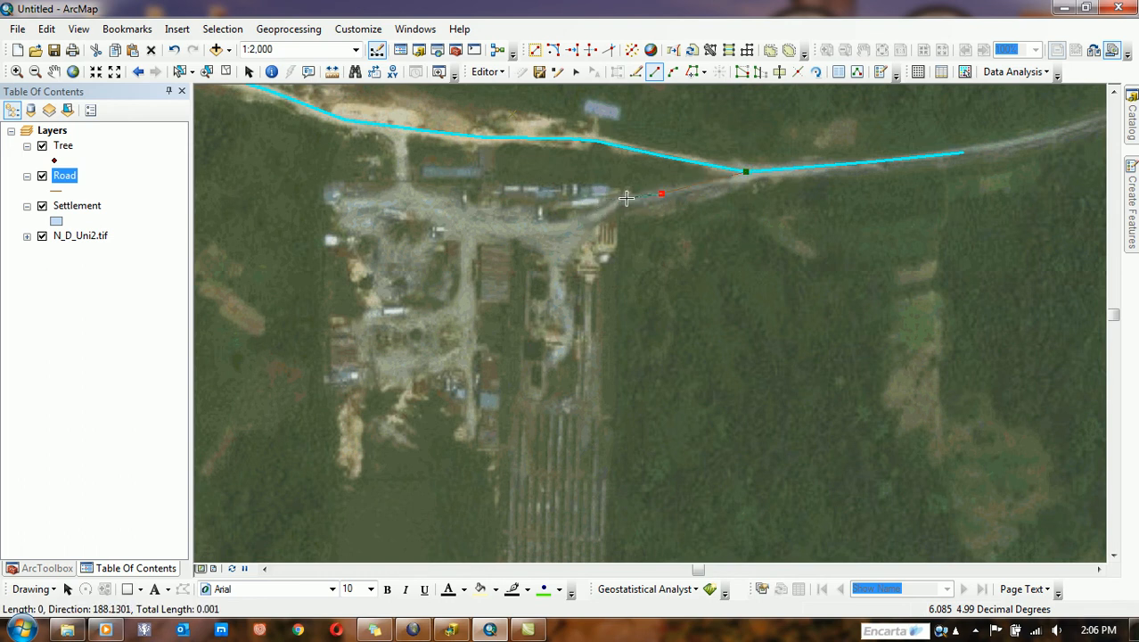
click(531, 229)
click(463, 217)
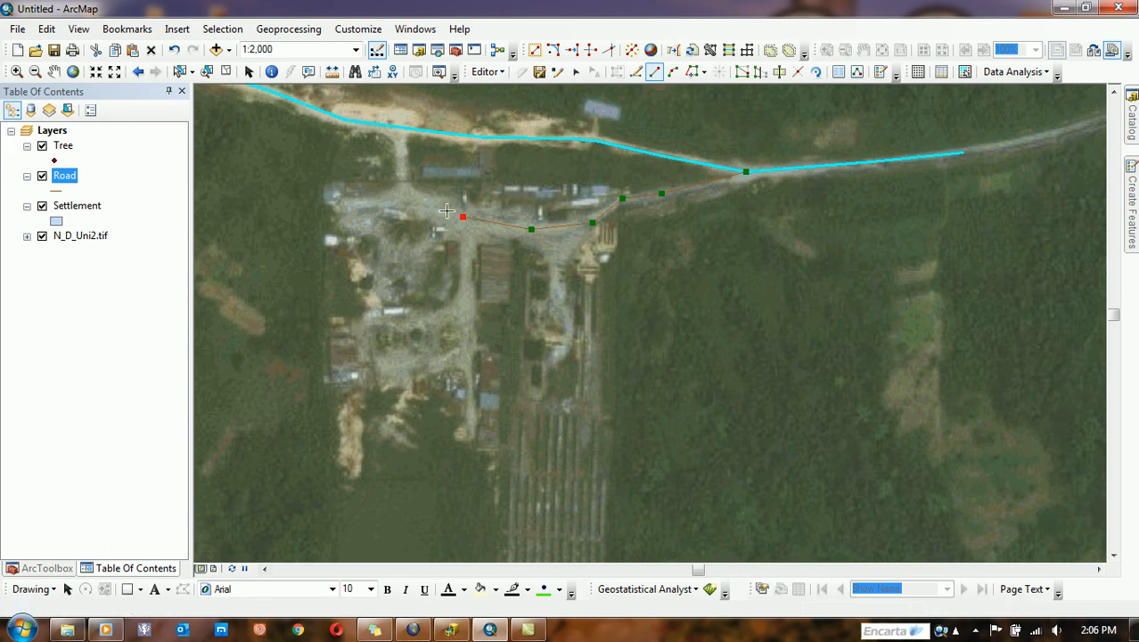
double_click(338, 206)
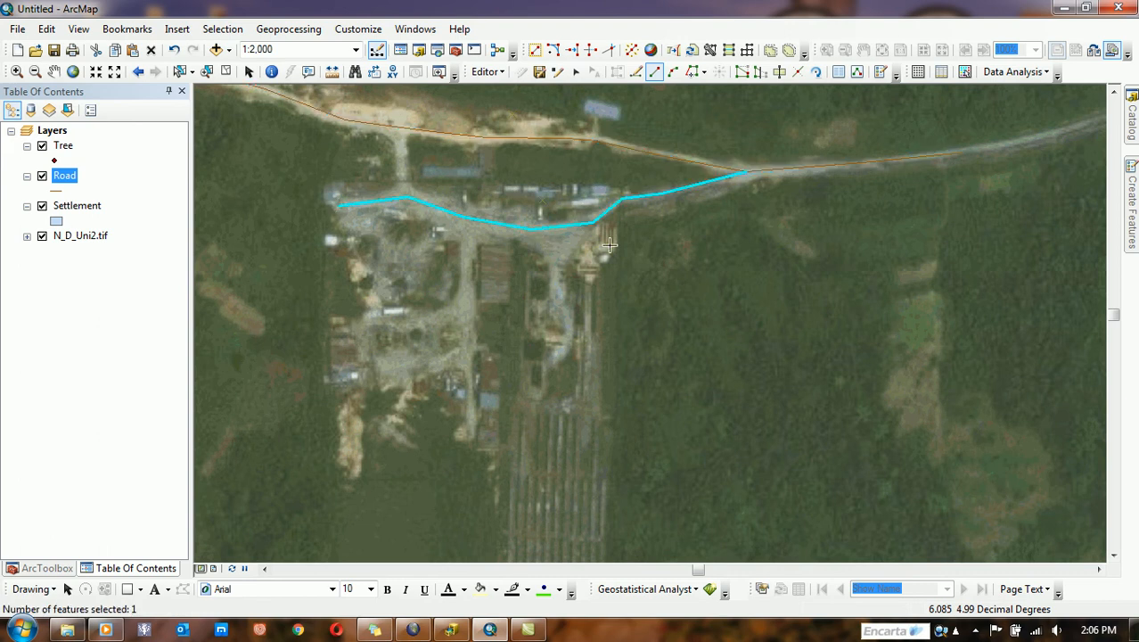
Start a third road line at the eastern end of the first road and trace the main road northeast around the gentle bend.
drag(722, 242, 585, 330)
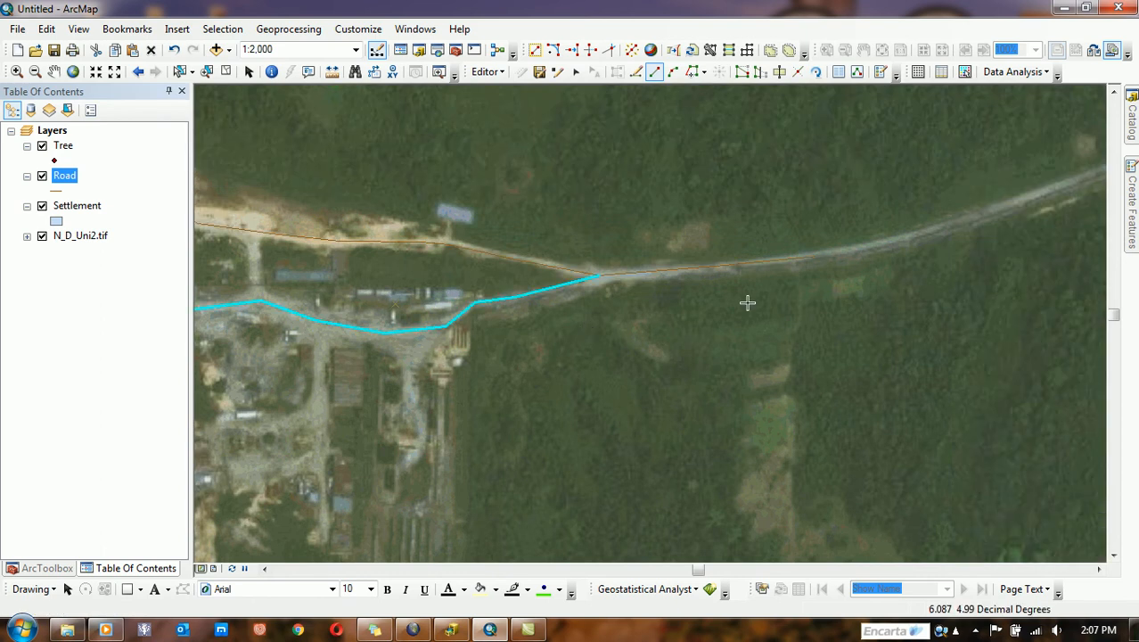
drag(748, 302, 575, 254)
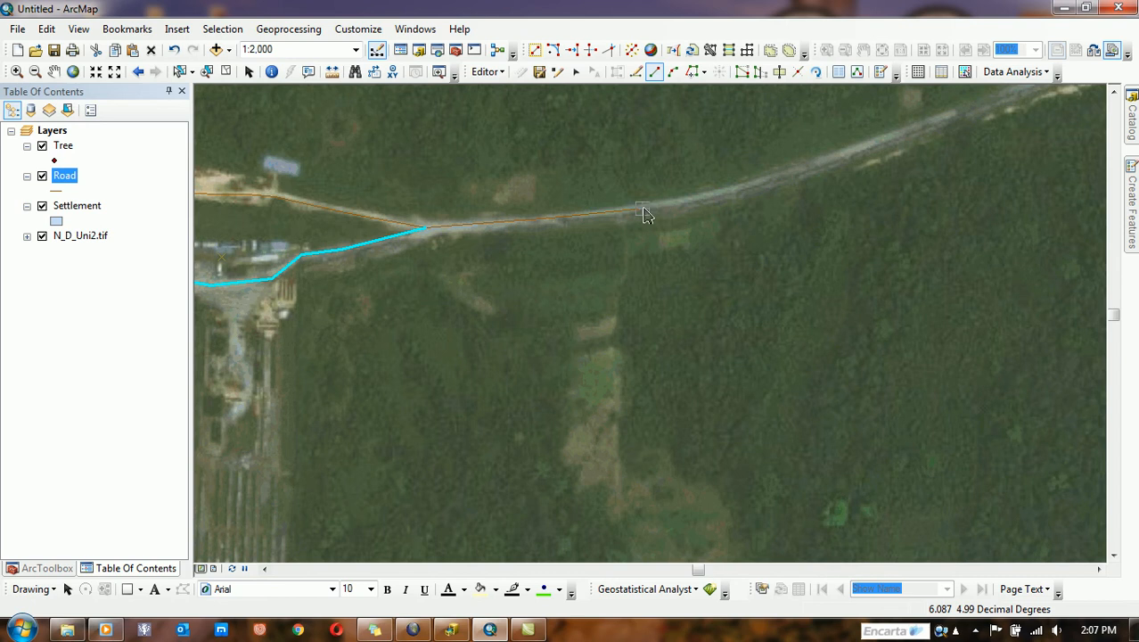
click(643, 209)
click(720, 192)
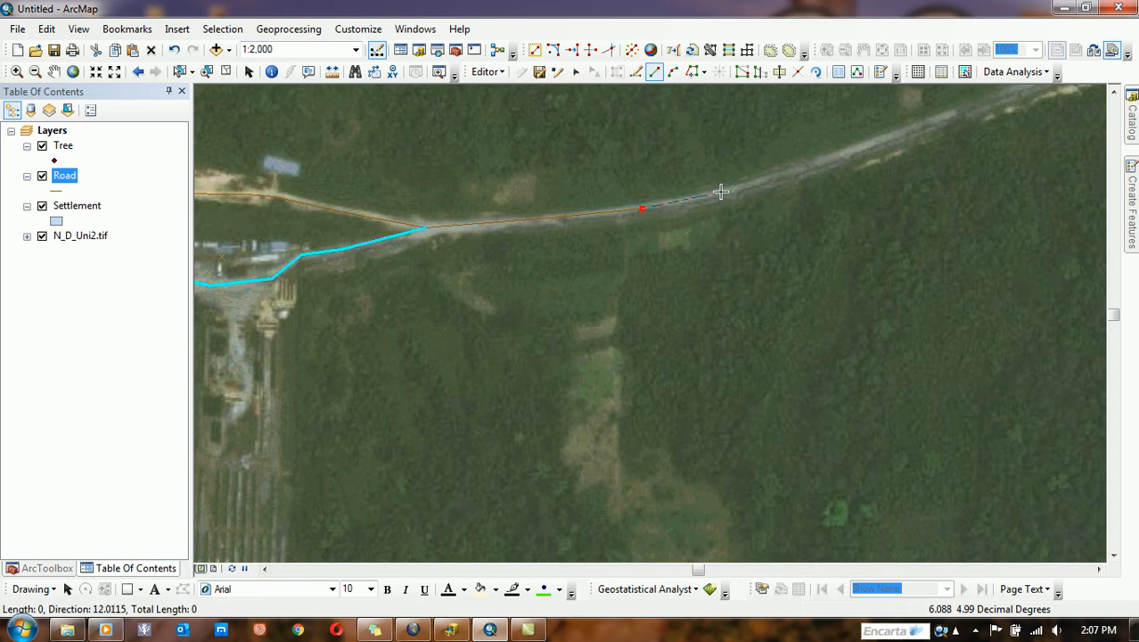
click(928, 124)
drag(980, 191, 641, 324)
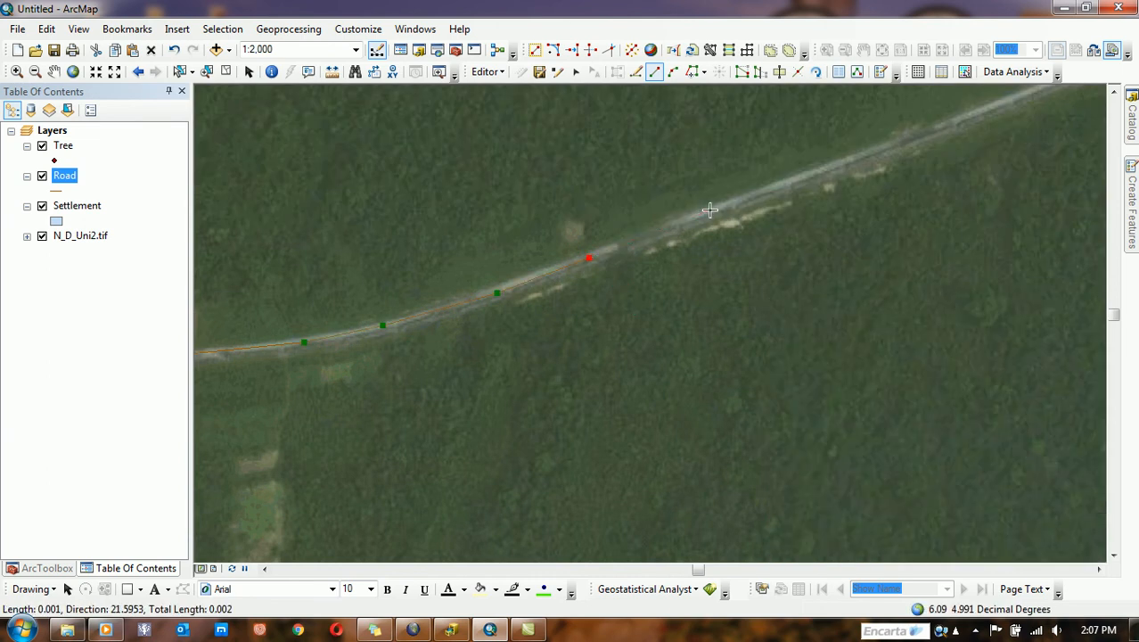
click(985, 107)
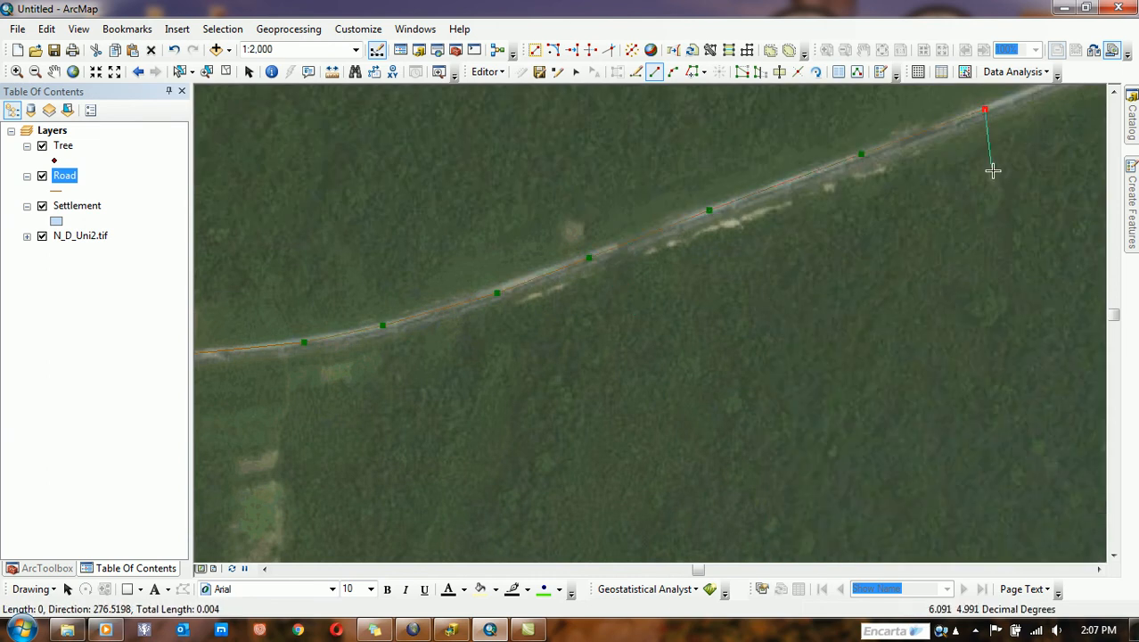
Extend the third road line northeast along the straight forest stretch, up to near where a dirt track joins from the north.
drag(923, 212, 430, 432)
click(618, 277)
click(775, 218)
click(922, 165)
click(1008, 134)
drag(873, 230, 165, 424)
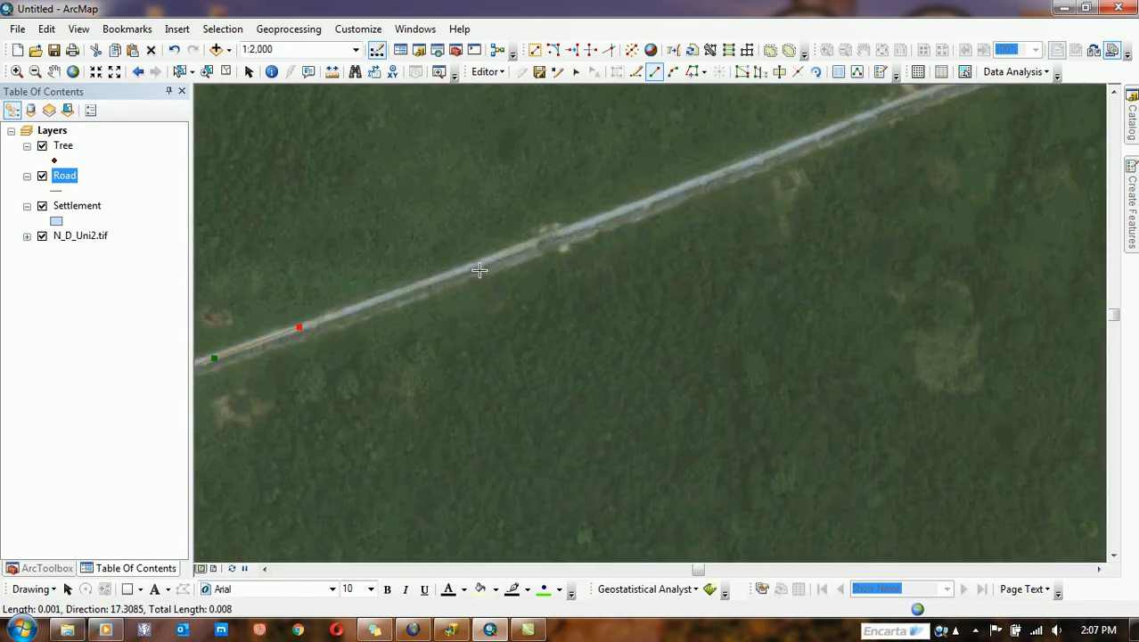
click(715, 173)
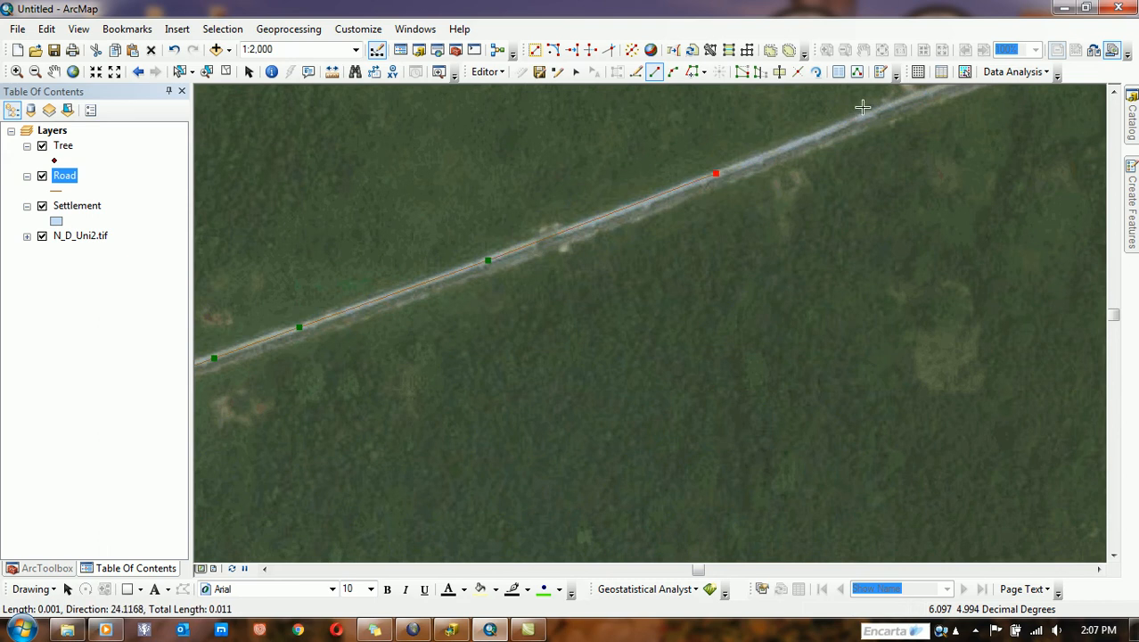
click(880, 111)
Continue tracing the main road northeast from the dirt track to the junction beside the cleared sandy area.
drag(1008, 120, 468, 359)
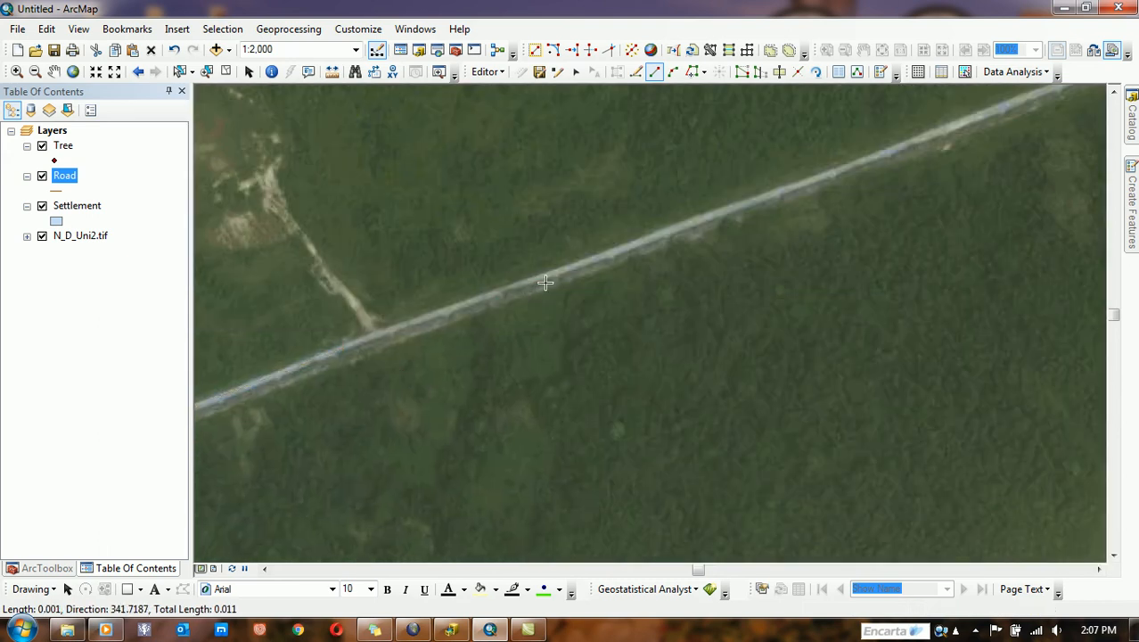
click(601, 256)
click(907, 145)
drag(981, 177, 454, 408)
click(616, 286)
click(845, 201)
click(956, 168)
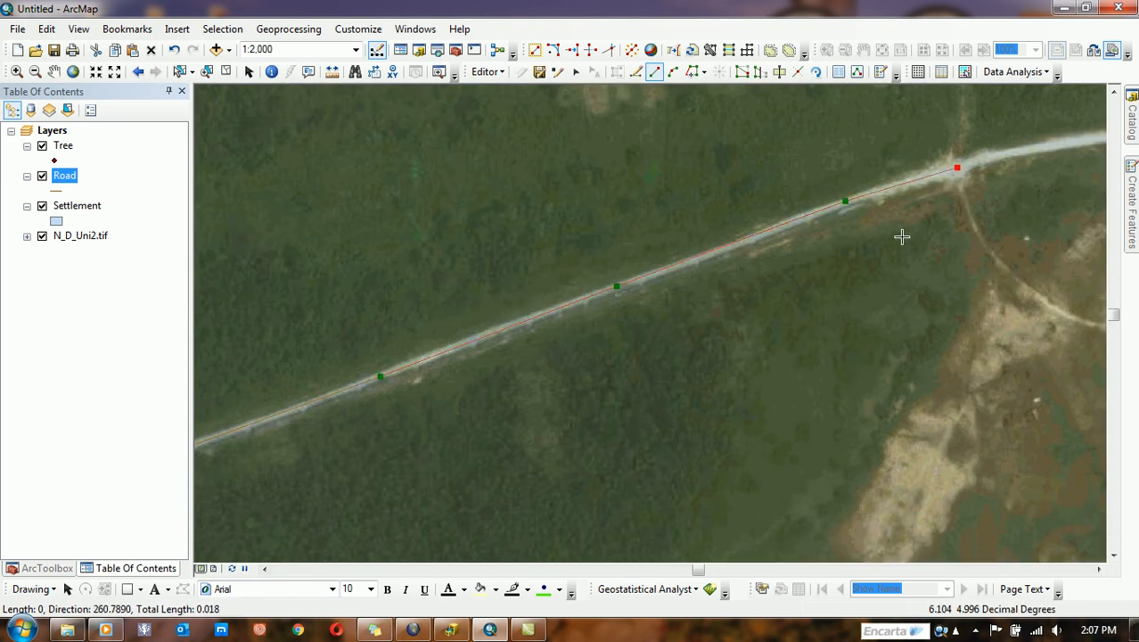
Trace the main road's curve north of the sandy clearing, adding closely spaced vertices past the riverside building.
drag(959, 214, 406, 330)
click(363, 282)
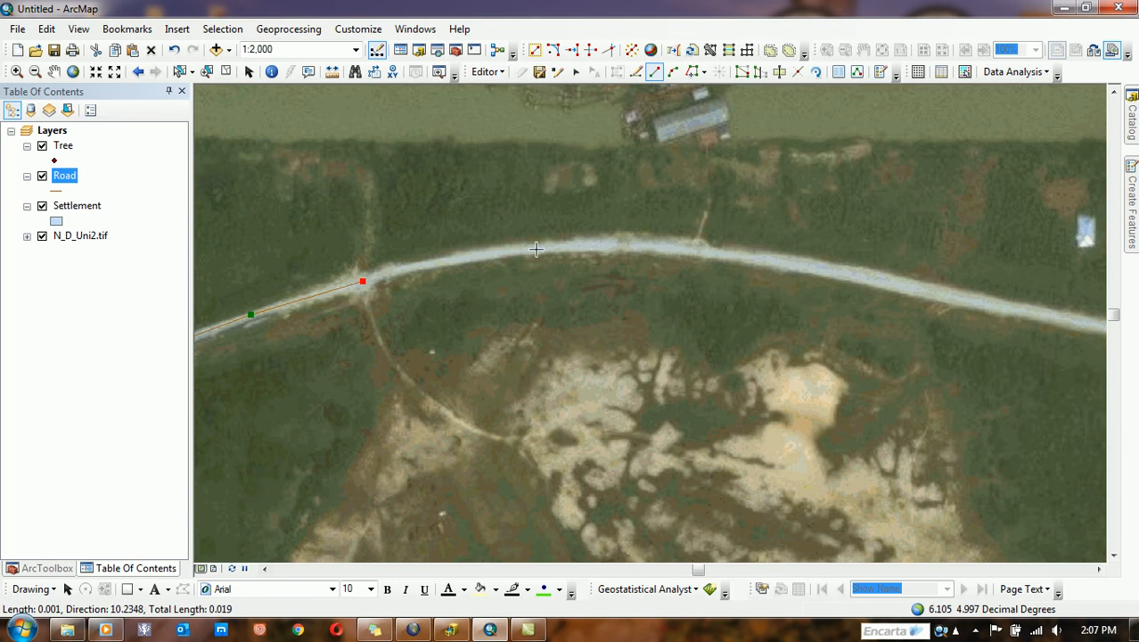
click(450, 261)
click(542, 244)
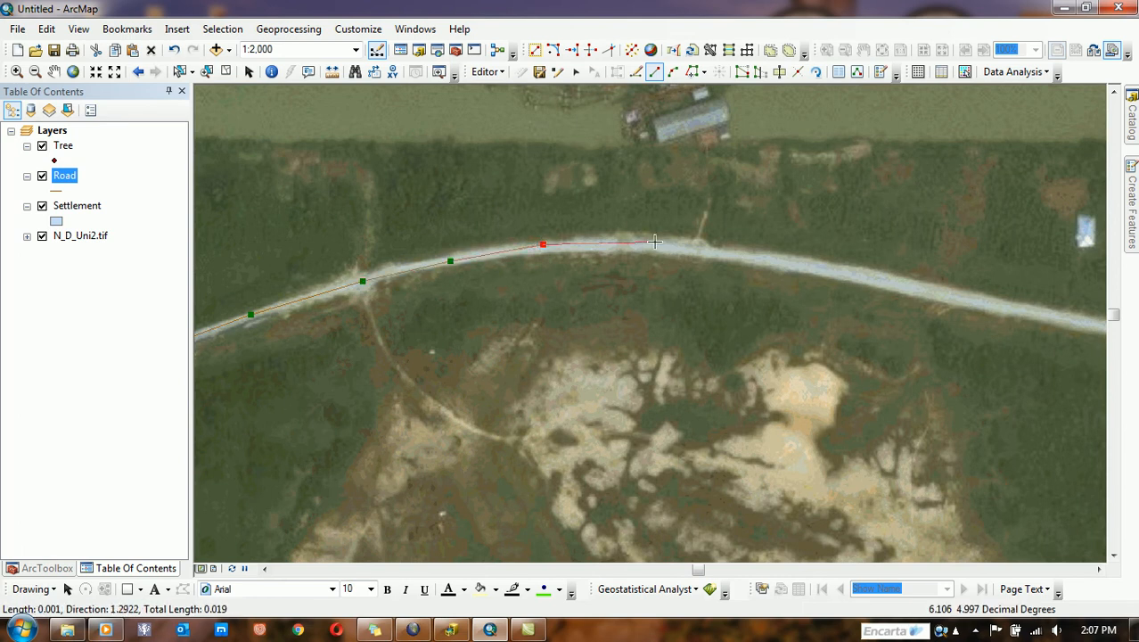
click(656, 245)
click(781, 261)
click(1006, 307)
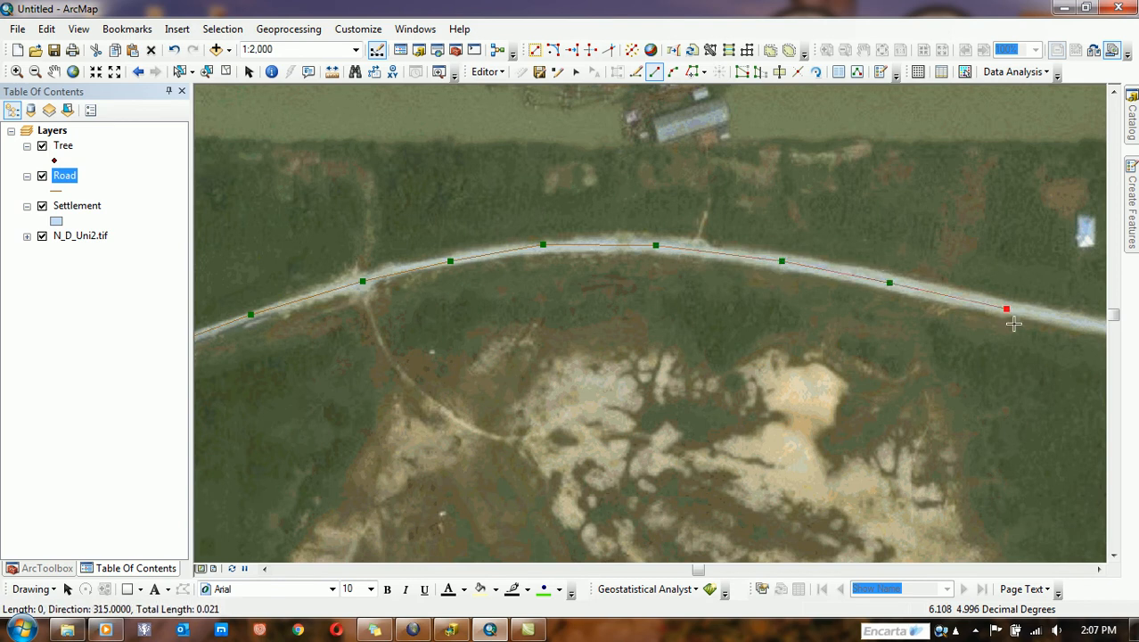
Extend the third road line east-southeast along the main road, from the end of the bend towards the roadside houses.
drag(1025, 361, 282, 291)
click(393, 265)
click(557, 294)
click(737, 325)
click(962, 363)
Continue the road line southeast through the forest, past the turn-off to the small group of houses north of the road.
drag(1084, 462, 460, 299)
click(581, 257)
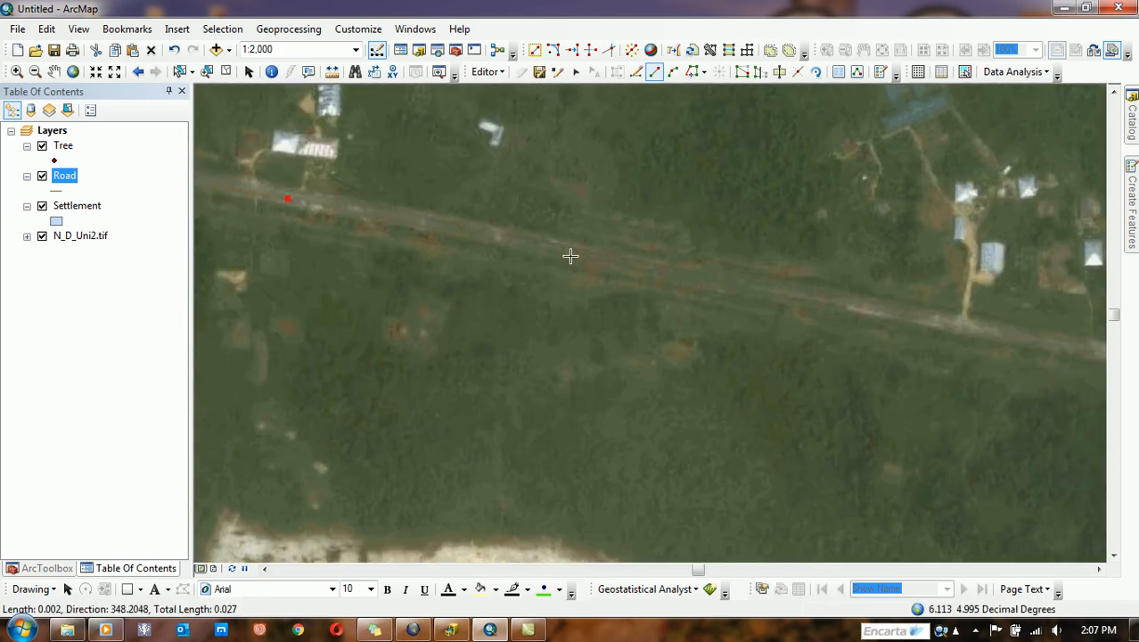
click(891, 309)
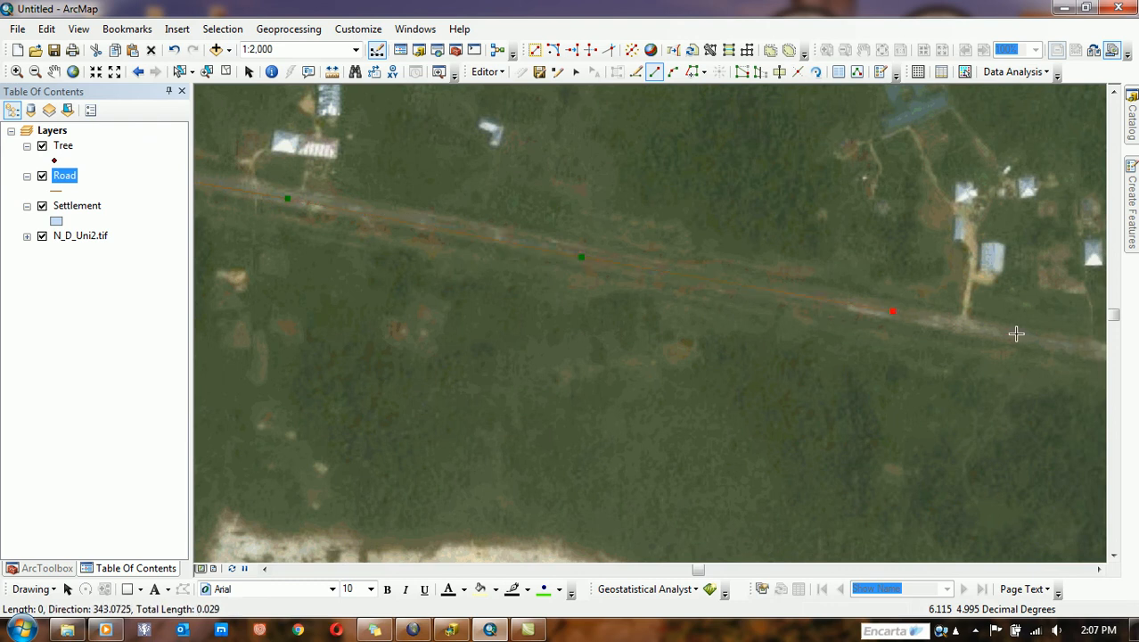
drag(967, 390, 406, 290)
scroll(406, 290, up, 1)
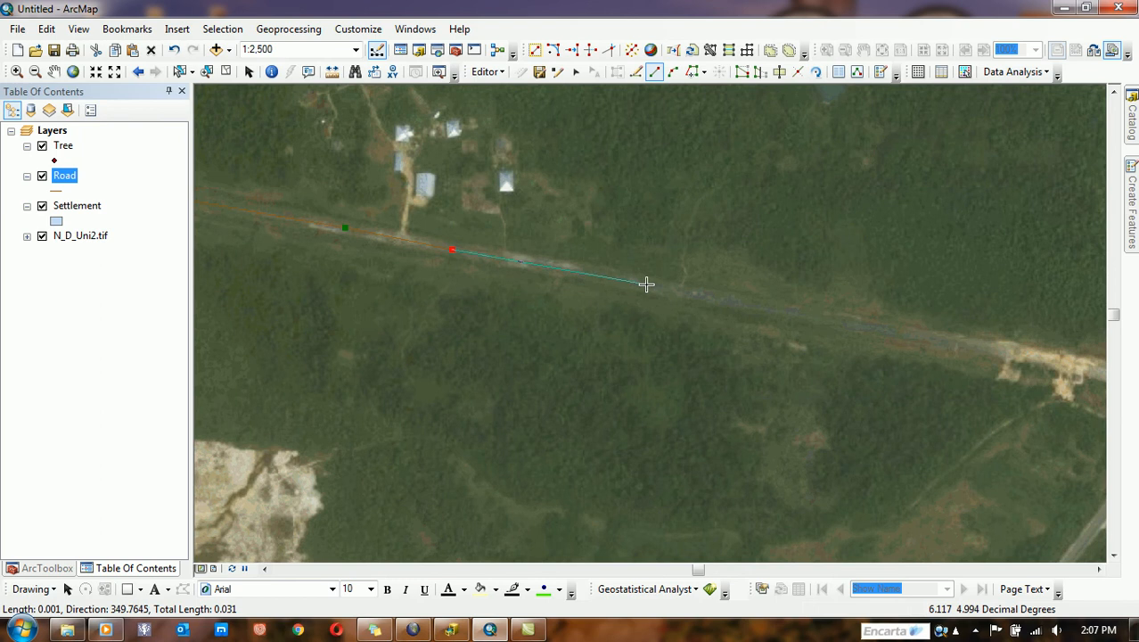
click(647, 284)
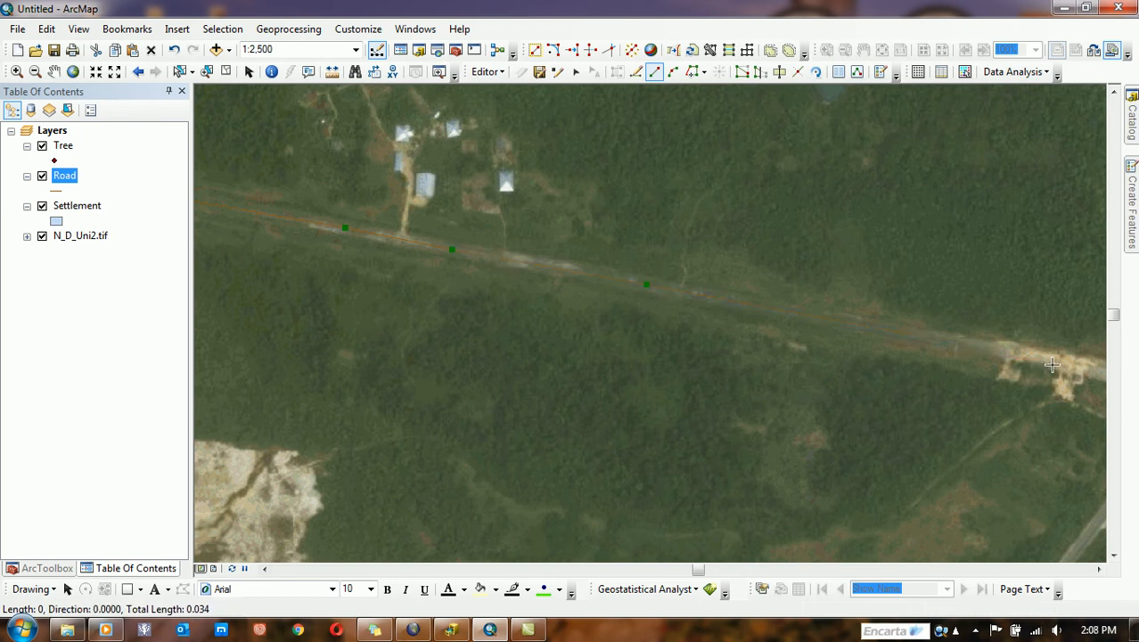
Trace the last stretch of the main road across the bare sandy patch and finish the line at the roundabout's western edge.
scroll(647, 291, down, 1)
scroll(647, 290, up, 1)
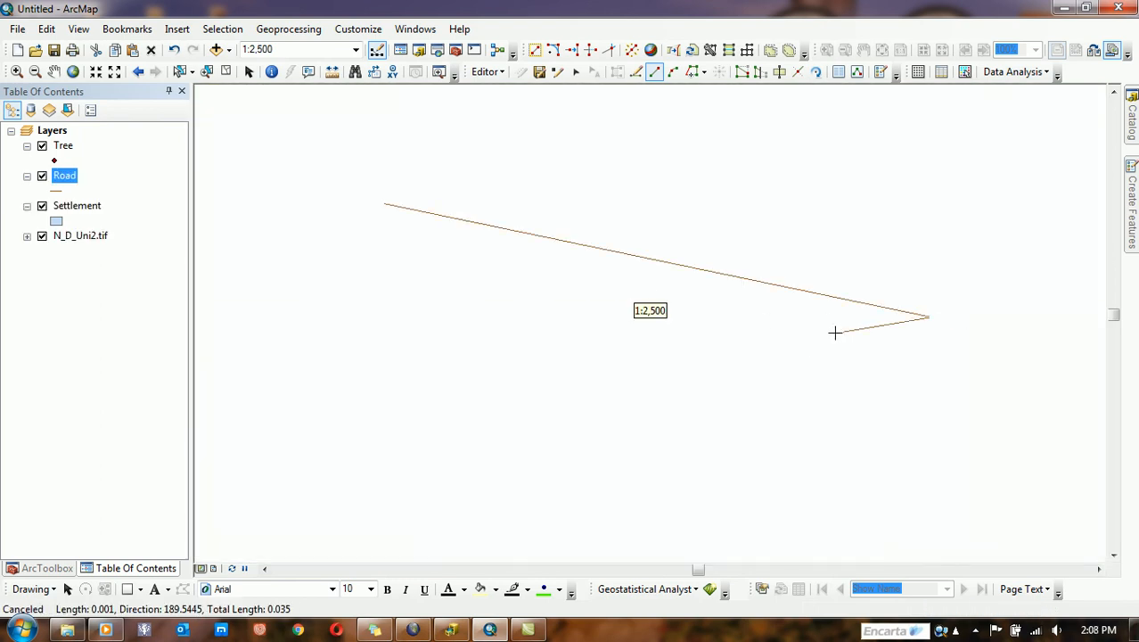
drag(987, 386, 554, 236)
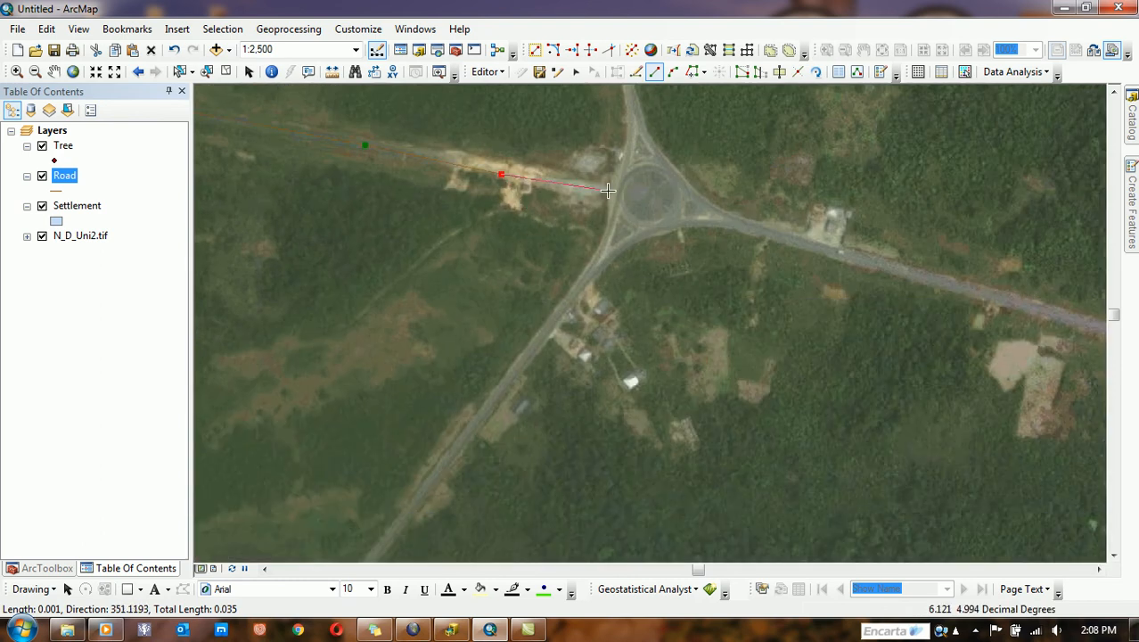
double_click(607, 190)
Examine the imagery south of the finished road, covering the cleared construction site, its access tracks and the built-up compound farther south.
drag(423, 254, 798, 349)
scroll(658, 335, up, 4)
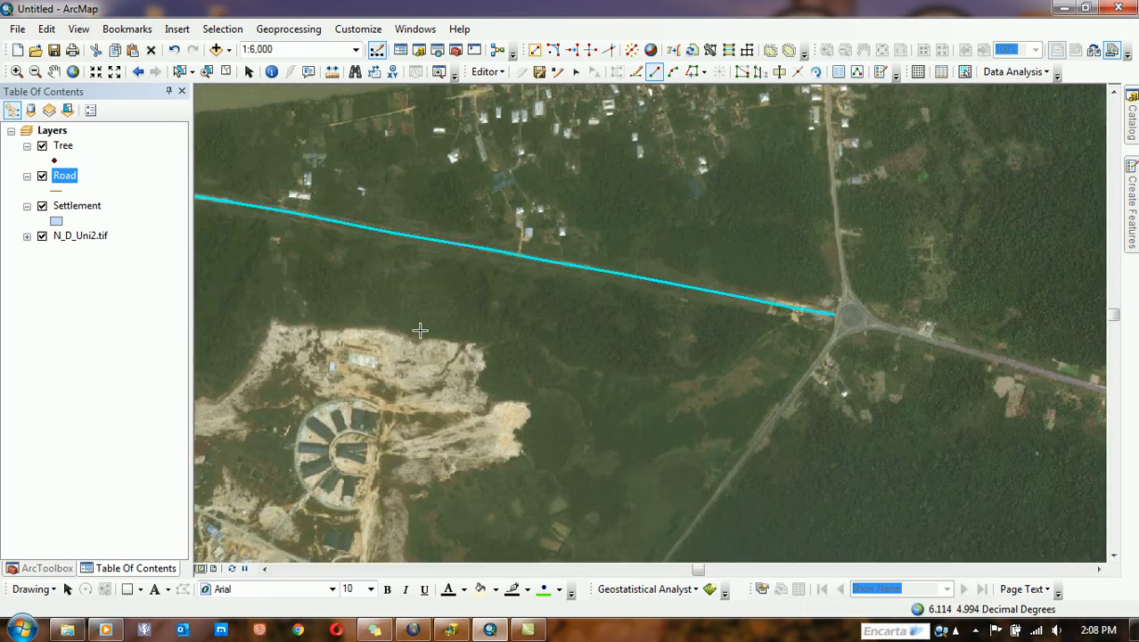
drag(429, 330, 826, 185)
drag(608, 309, 794, 182)
drag(858, 223, 627, 440)
drag(806, 212, 767, 178)
drag(652, 292, 739, 134)
drag(624, 259, 653, 147)
drag(674, 341, 854, 192)
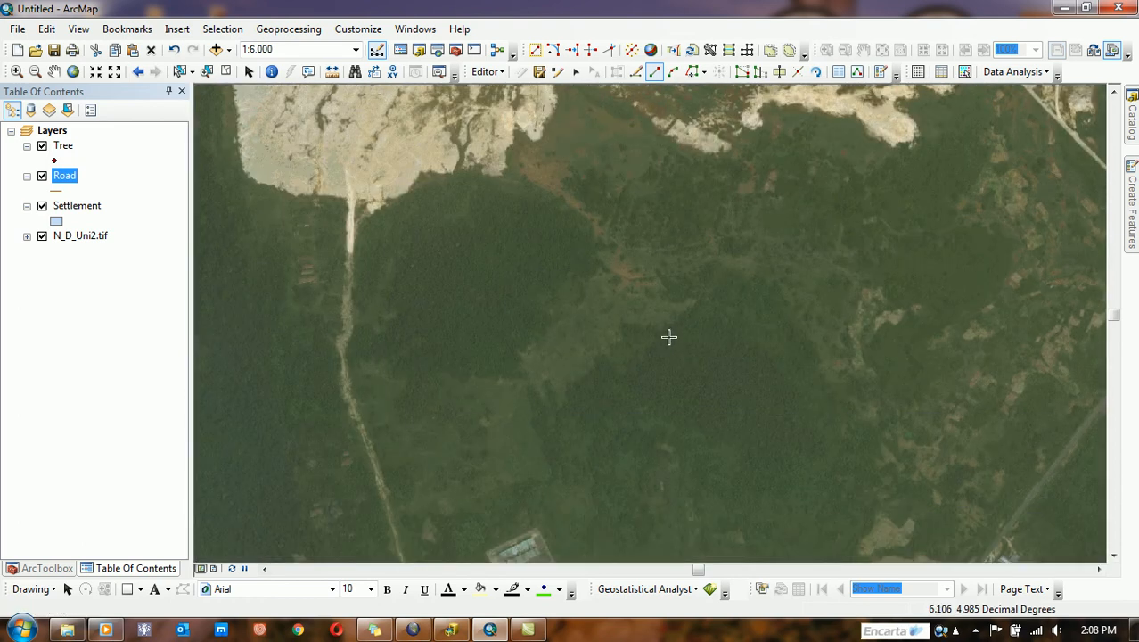
drag(670, 335, 674, 300)
scroll(727, 244, down, 1)
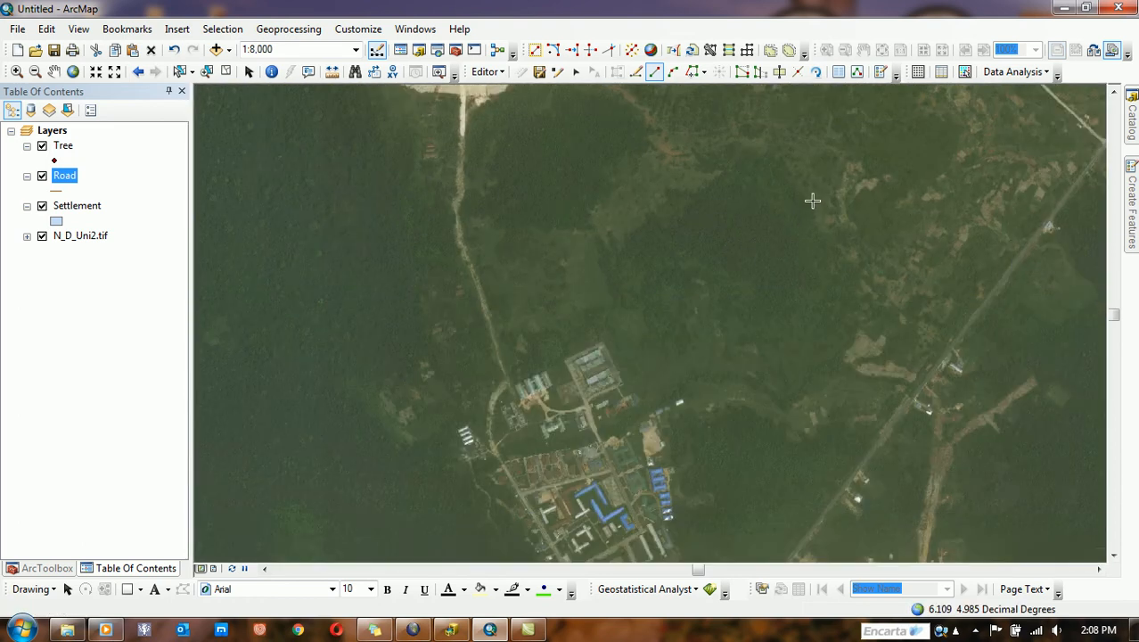
drag(813, 200, 686, 400)
drag(785, 241, 783, 399)
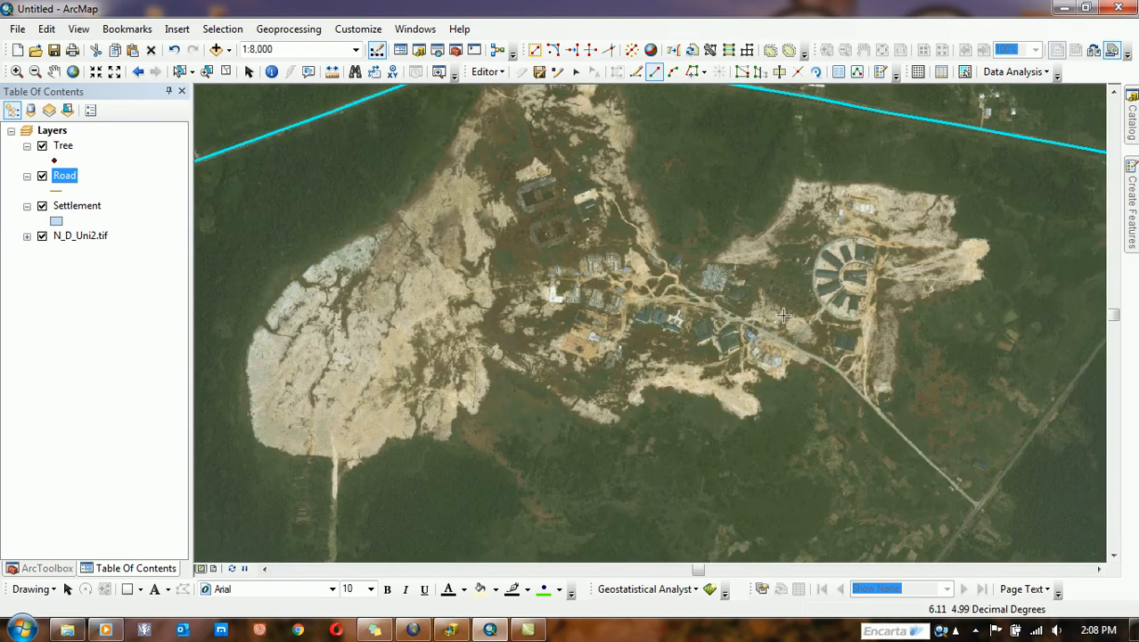
Choose the Settlement template for new features and clear the selection of the road line.
click(1133, 196)
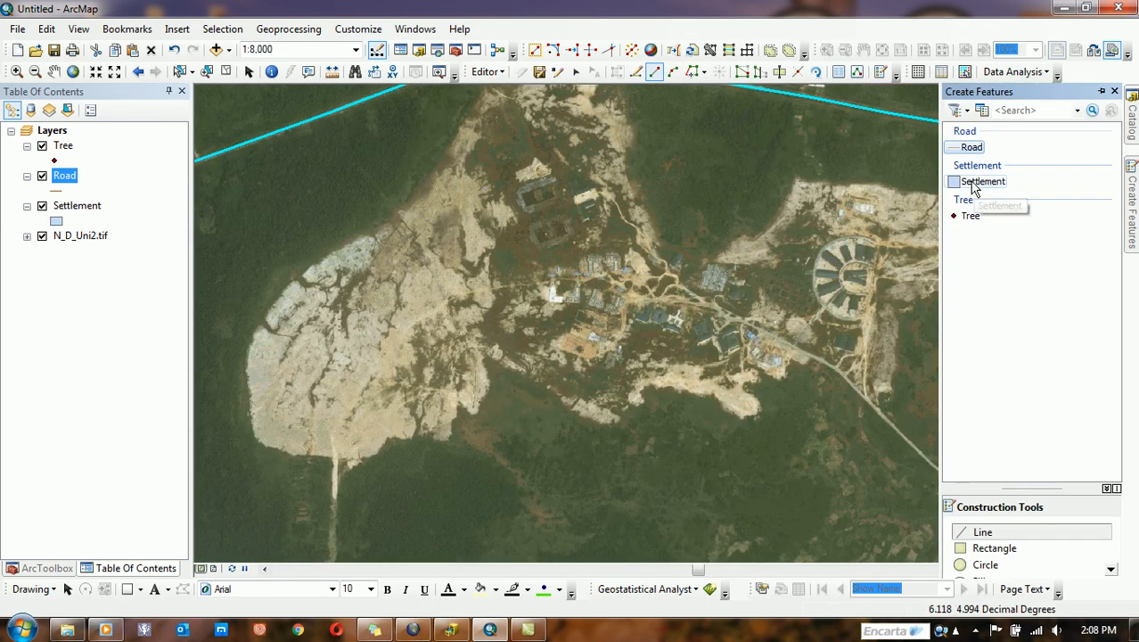
click(975, 182)
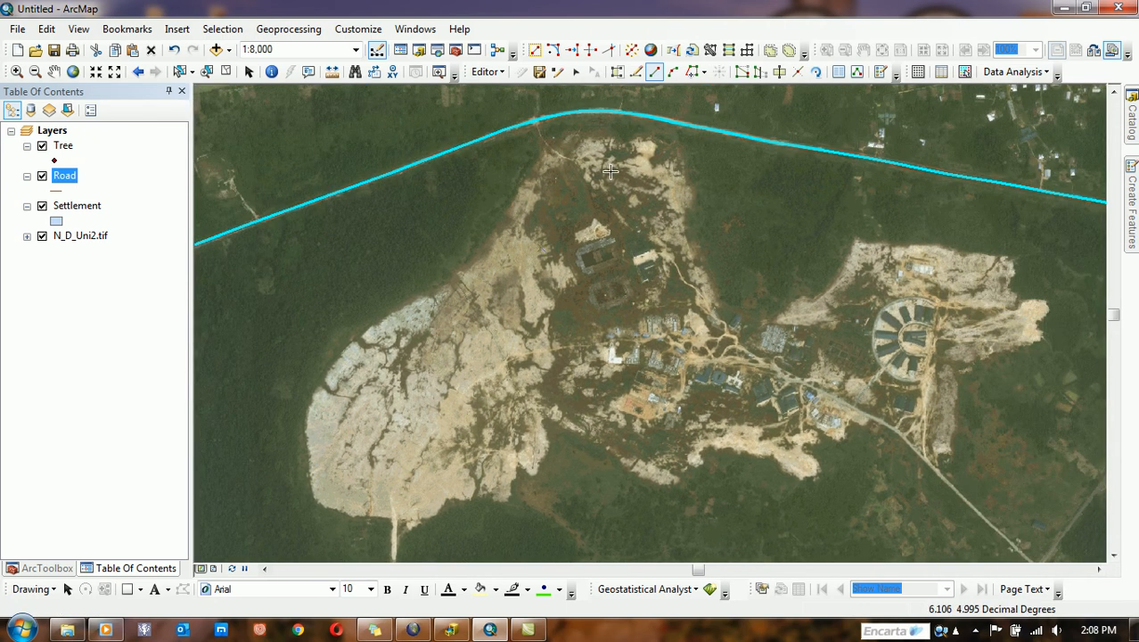
drag(550, 323, 568, 270)
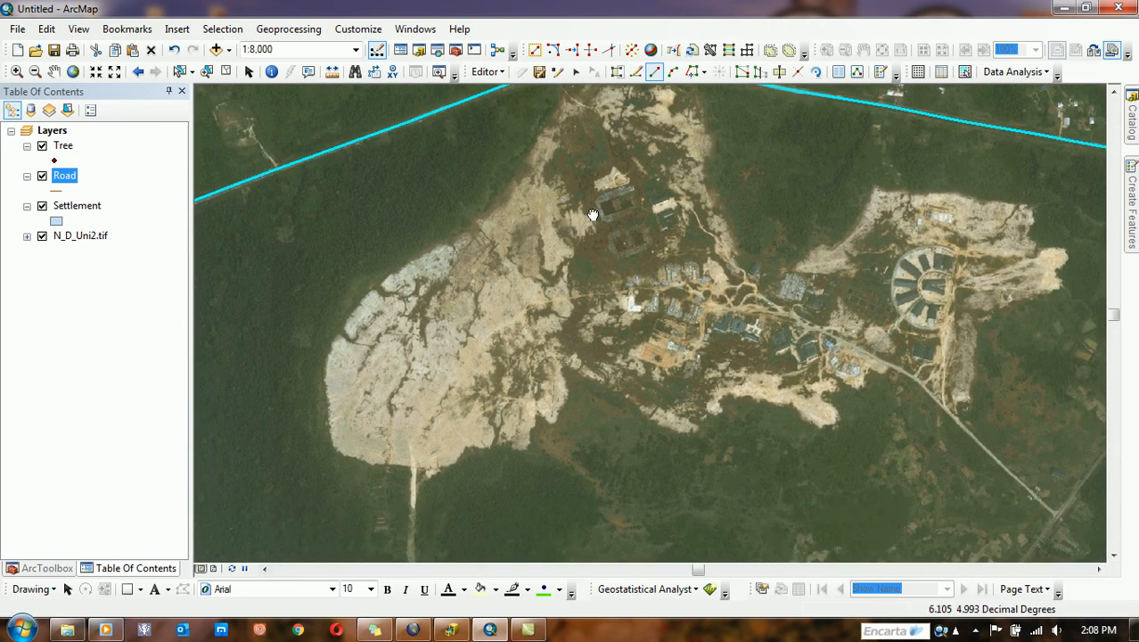
drag(591, 216, 597, 279)
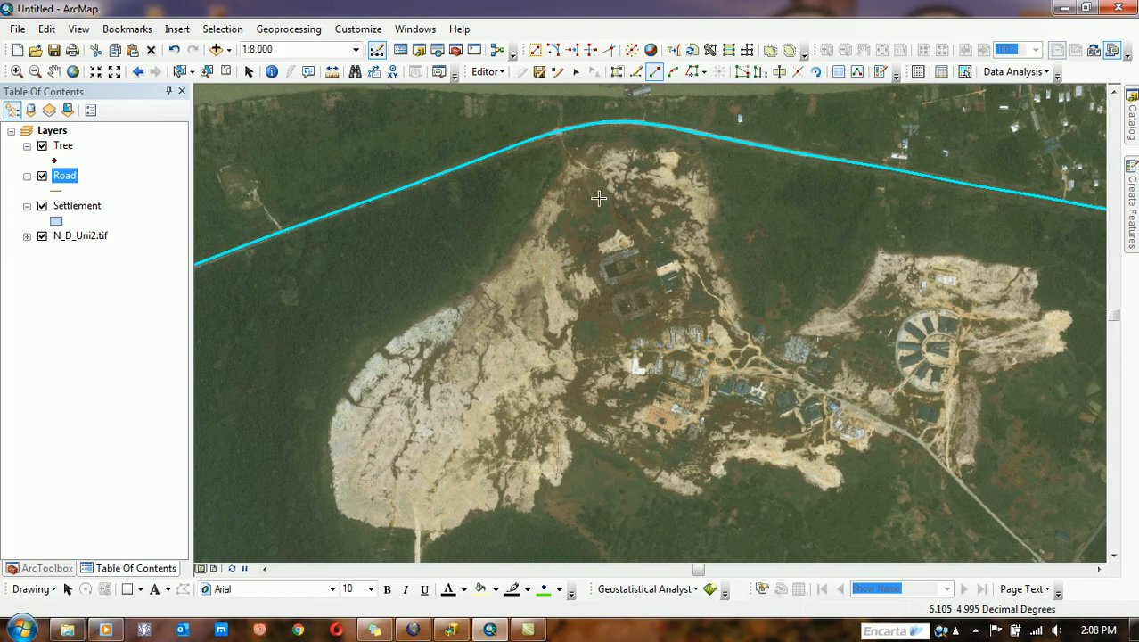
click(226, 74)
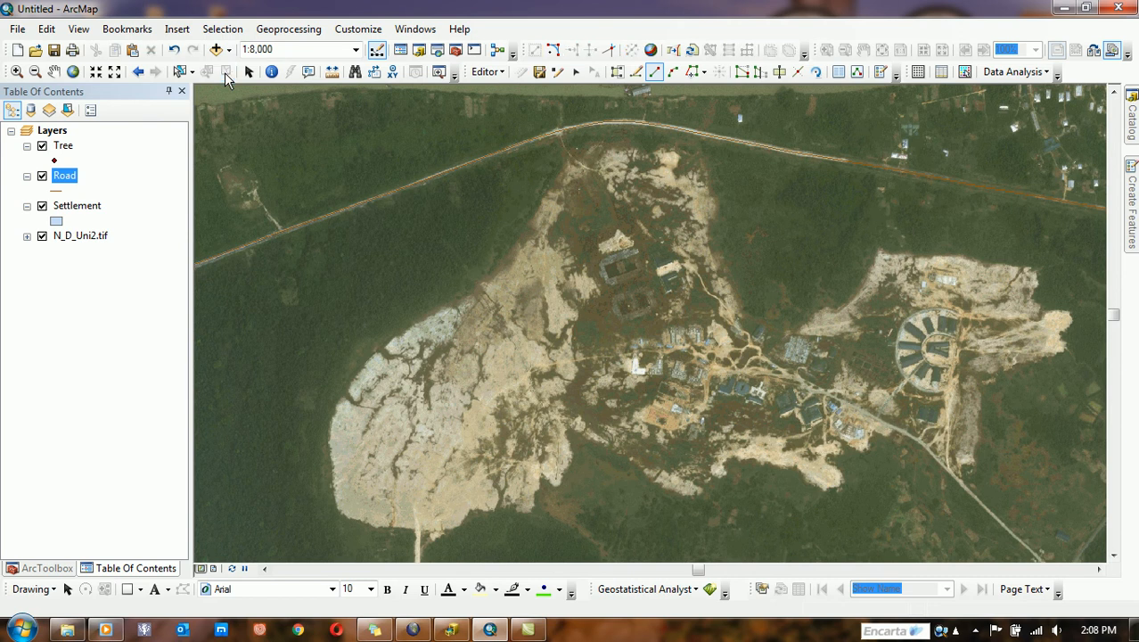
click(527, 629)
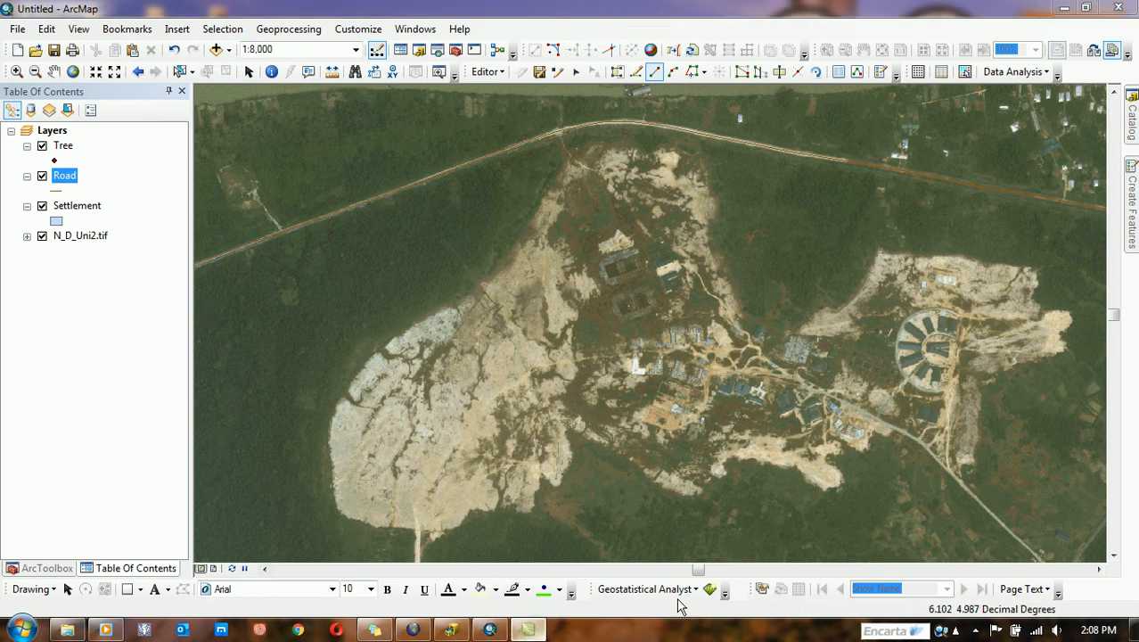
click(1063, 9)
click(974, 631)
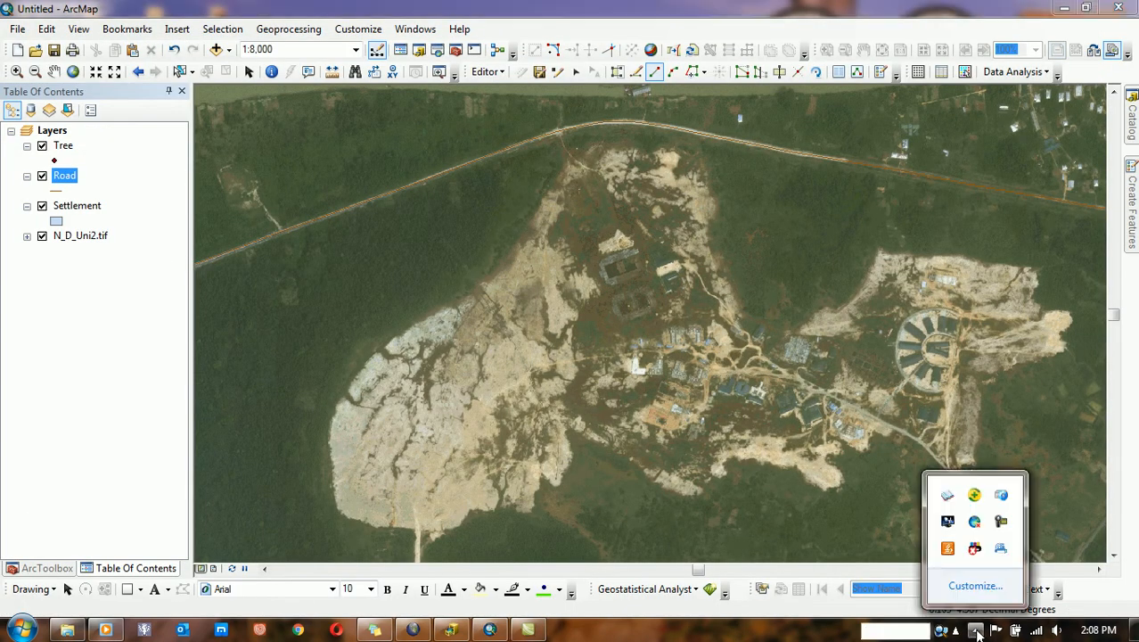
right_click(1003, 526)
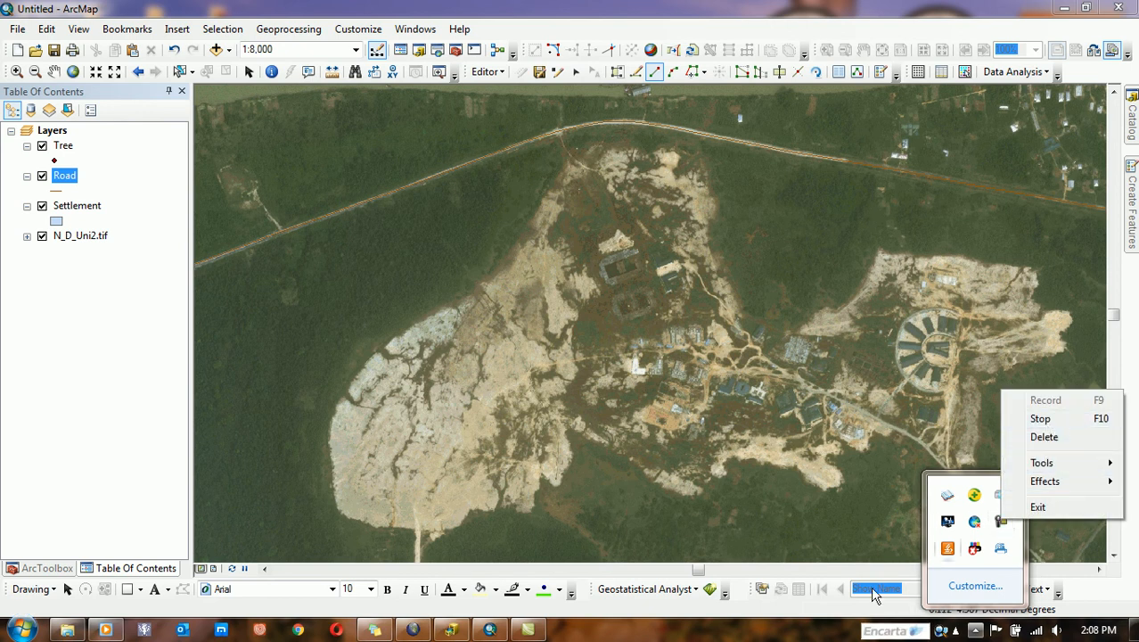
click(731, 638)
click(529, 630)
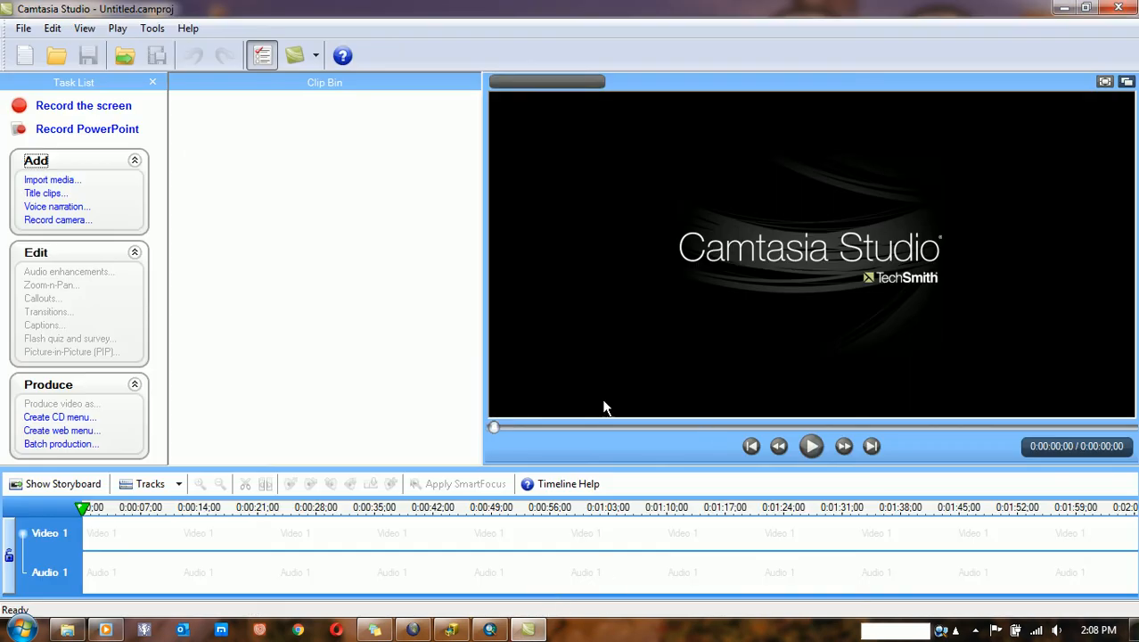
click(515, 631)
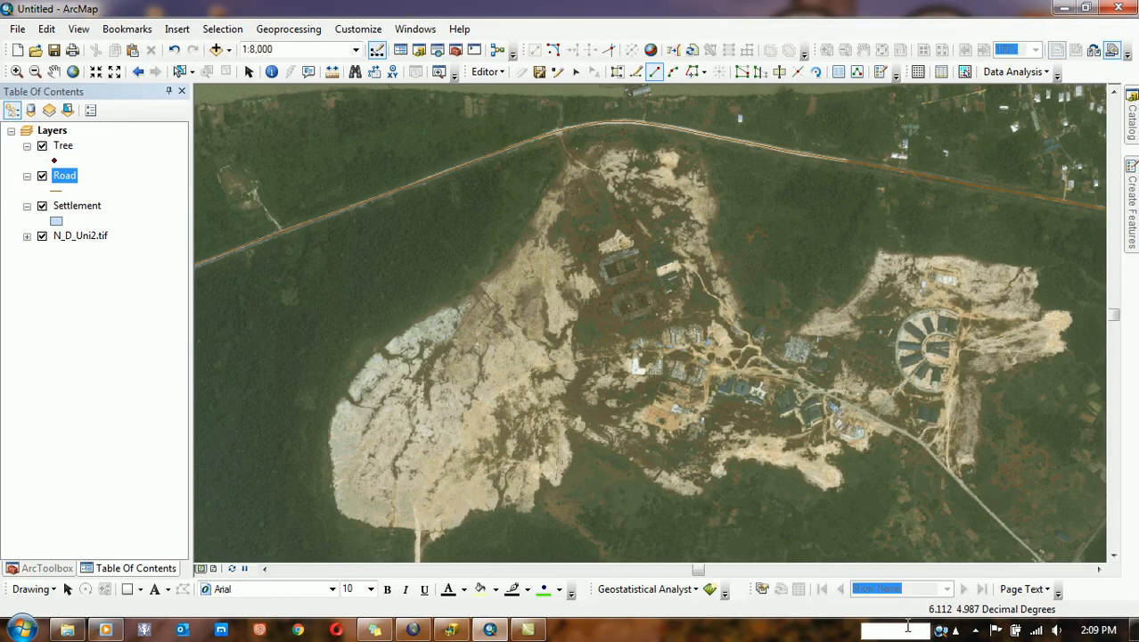
click(975, 630)
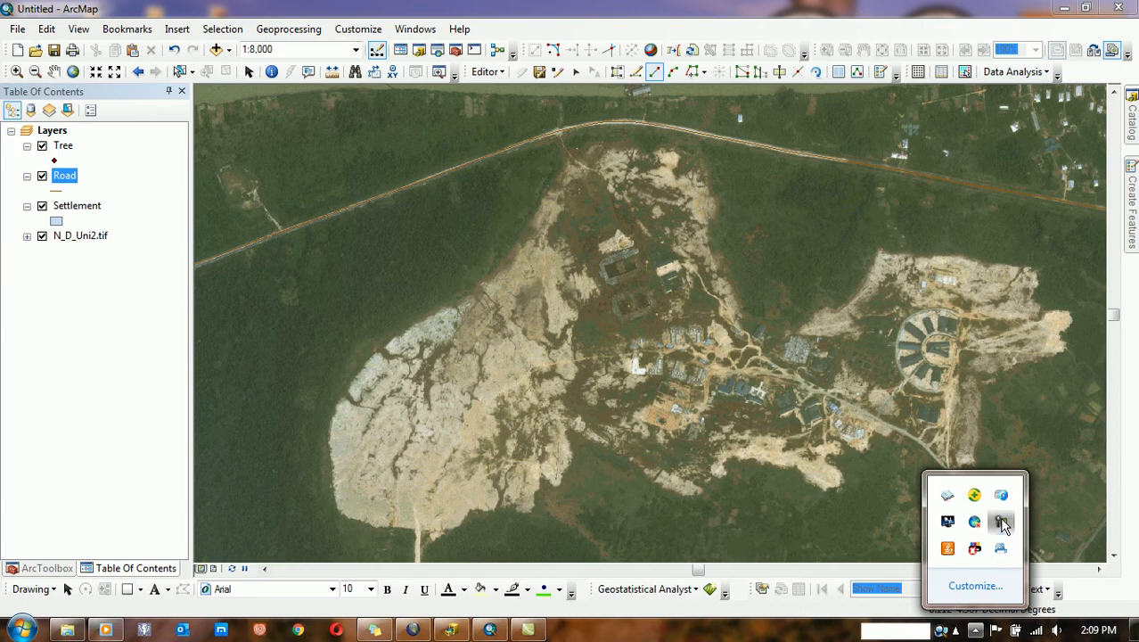
click(1001, 522)
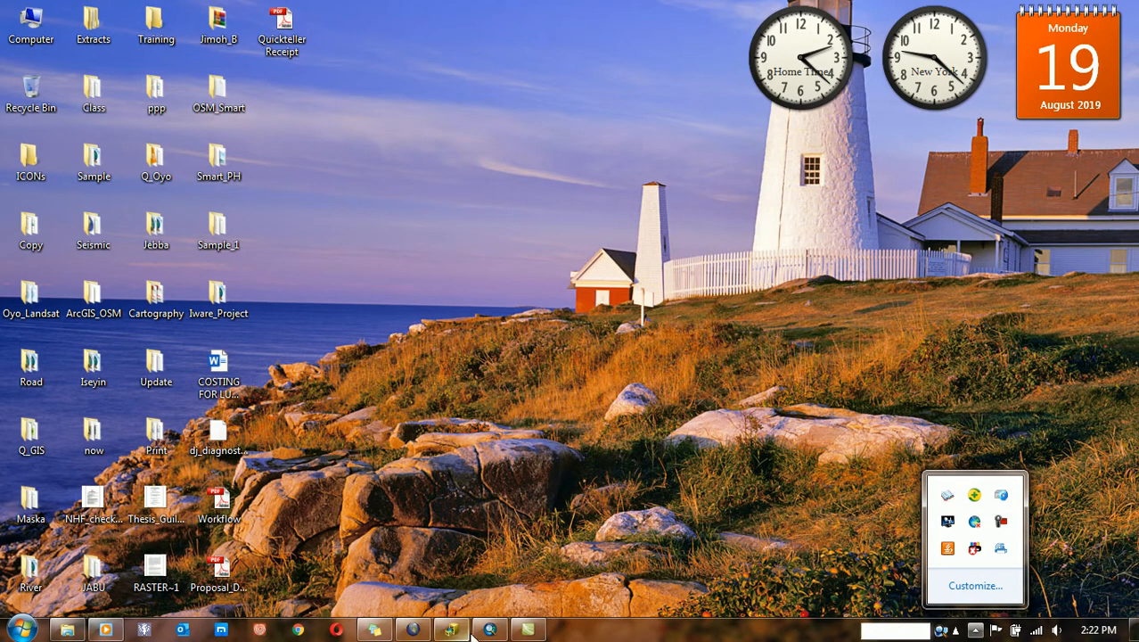
Switch back to ArcMap and start a Settlement polygon along the northwestern edge of the western sandy clearing.
click(489, 630)
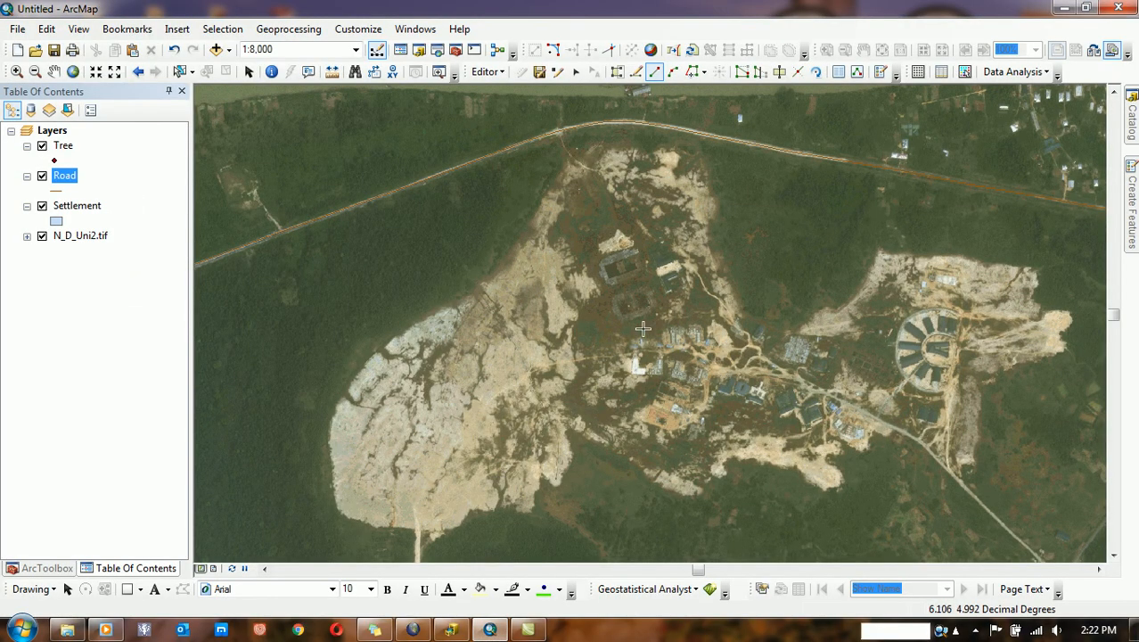
drag(656, 331, 686, 289)
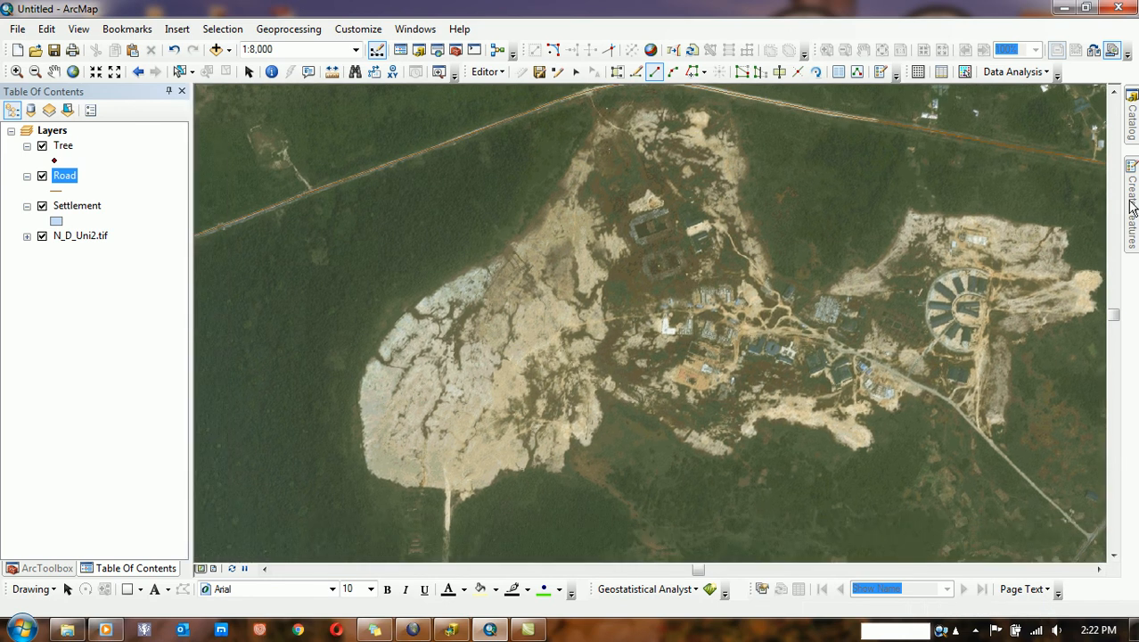
mouse_move(1133, 208)
click(971, 185)
click(517, 247)
click(482, 264)
click(456, 277)
click(426, 294)
click(407, 312)
click(380, 342)
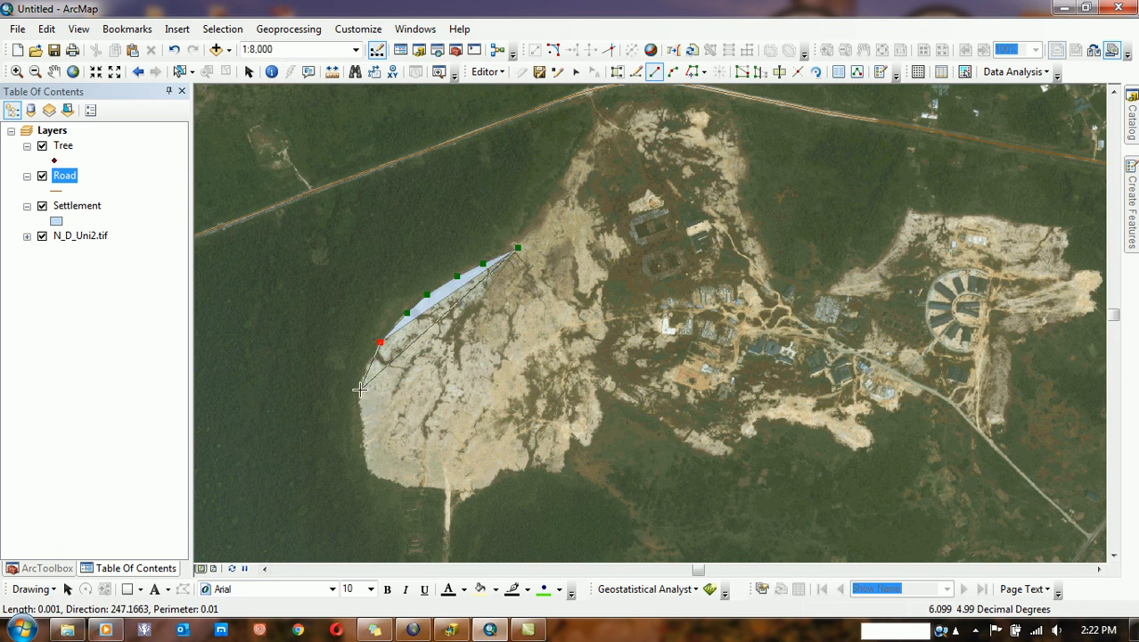
Trace the Settlement polygon down the clearing's western side and along its southern edge, past the track leading south.
click(360, 389)
click(363, 430)
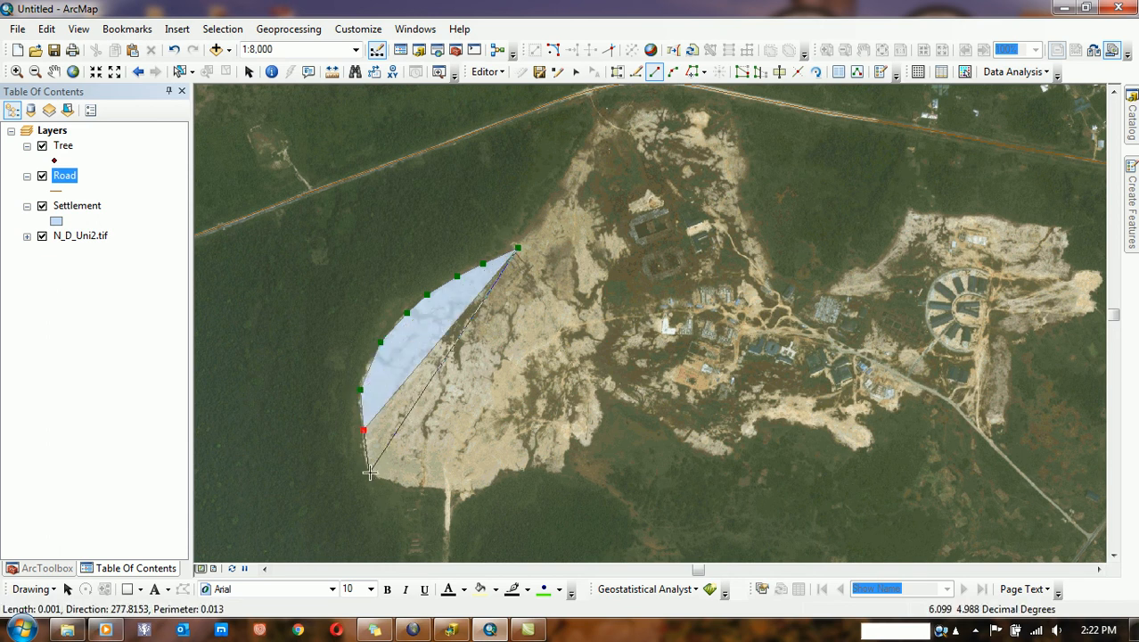
click(369, 470)
click(402, 485)
click(451, 490)
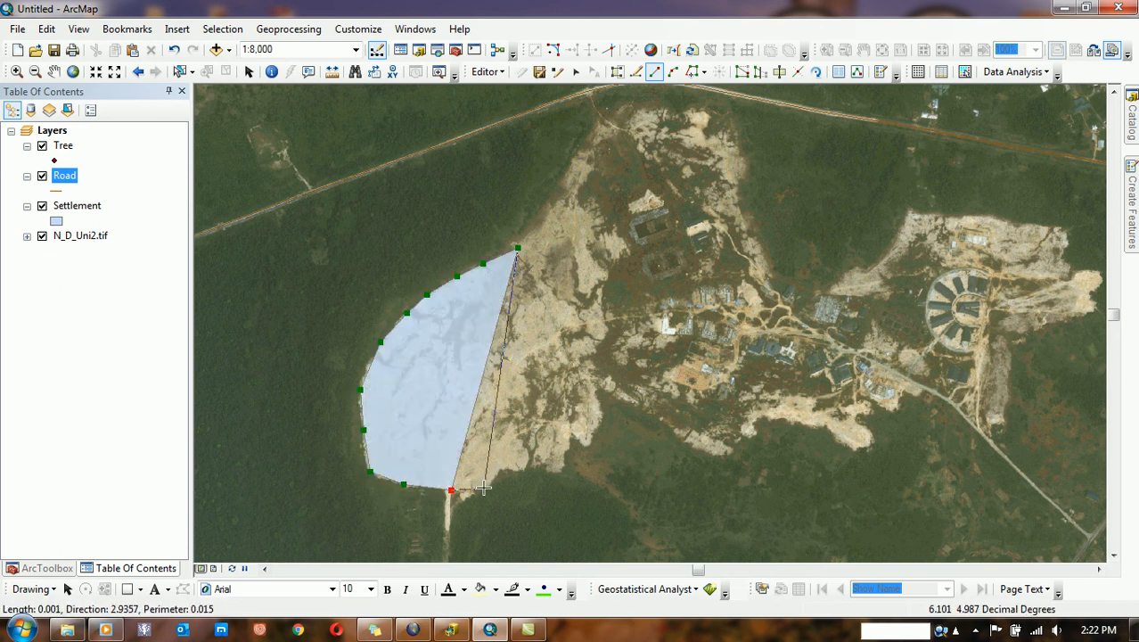
click(484, 486)
click(504, 468)
click(523, 467)
click(546, 471)
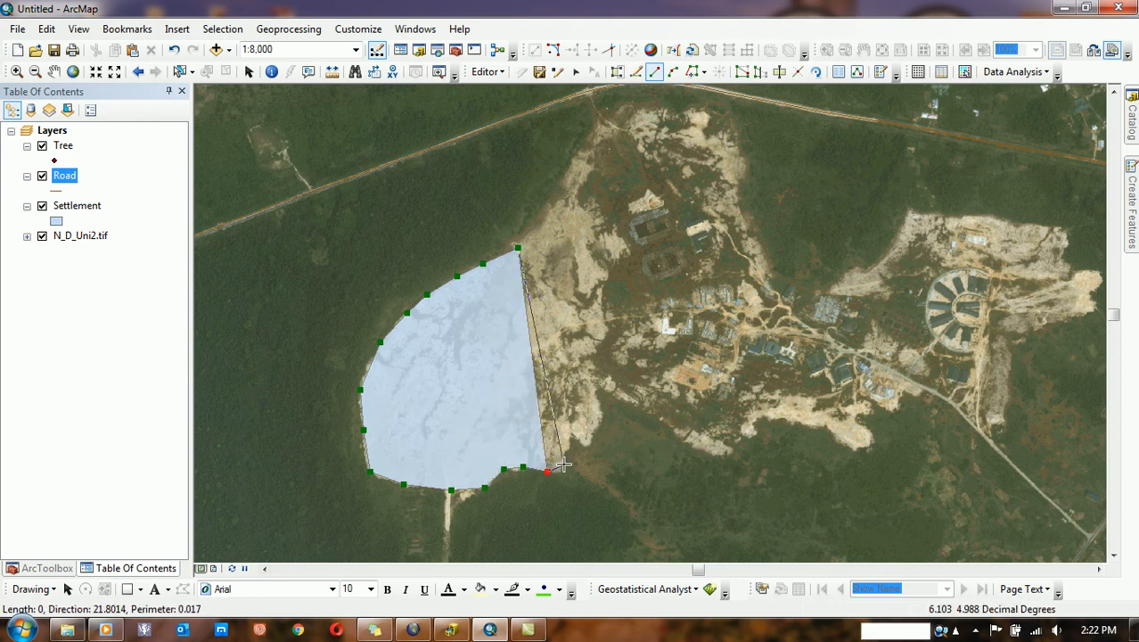
Continue the Settlement boundary around the western clearing's southeastern corner and southeast along the edge of the vegetation.
click(565, 461)
click(568, 442)
click(586, 446)
click(598, 433)
click(600, 408)
click(599, 390)
click(630, 399)
click(653, 416)
click(674, 433)
click(696, 447)
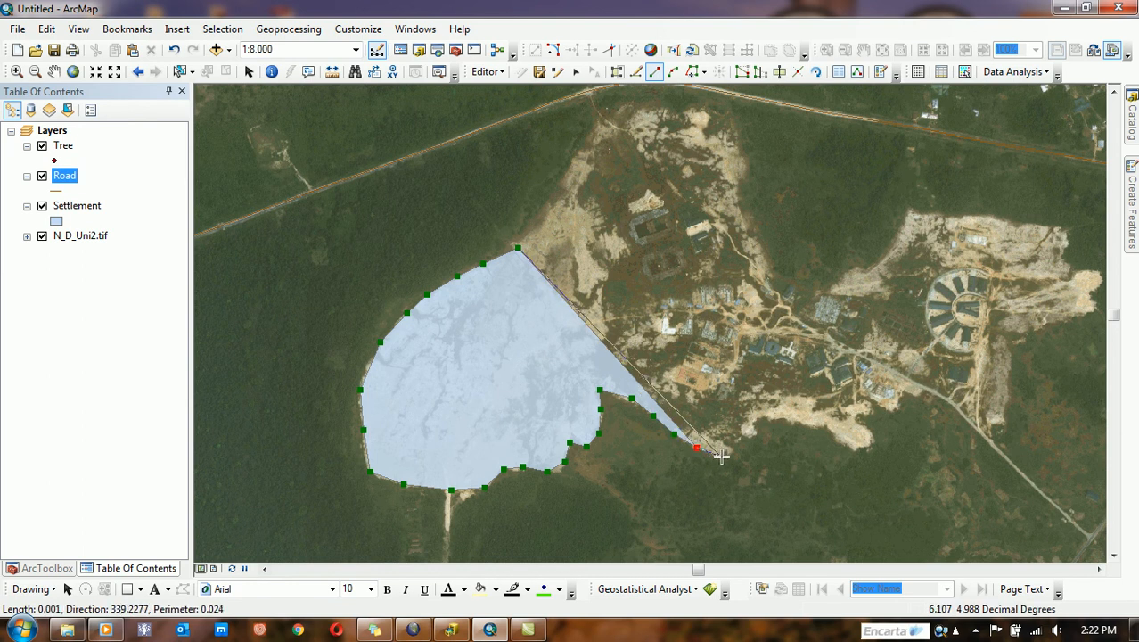
Outline the southern sandy lobe below the central buildings as part of the Settlement polygon.
click(722, 455)
click(750, 446)
click(756, 420)
click(780, 415)
click(812, 428)
click(843, 440)
click(866, 433)
click(858, 421)
click(873, 410)
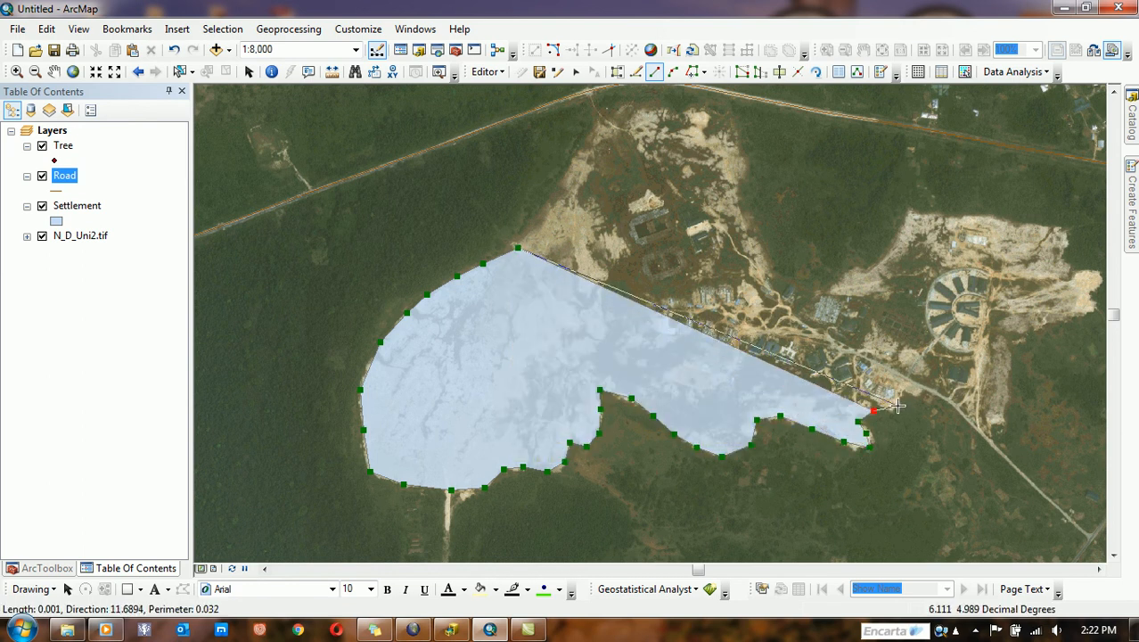
Trace the Settlement boundary along the access road and north up the narrow bare strip southeast of the circular complex.
click(897, 406)
click(919, 390)
click(949, 405)
click(984, 432)
click(1004, 422)
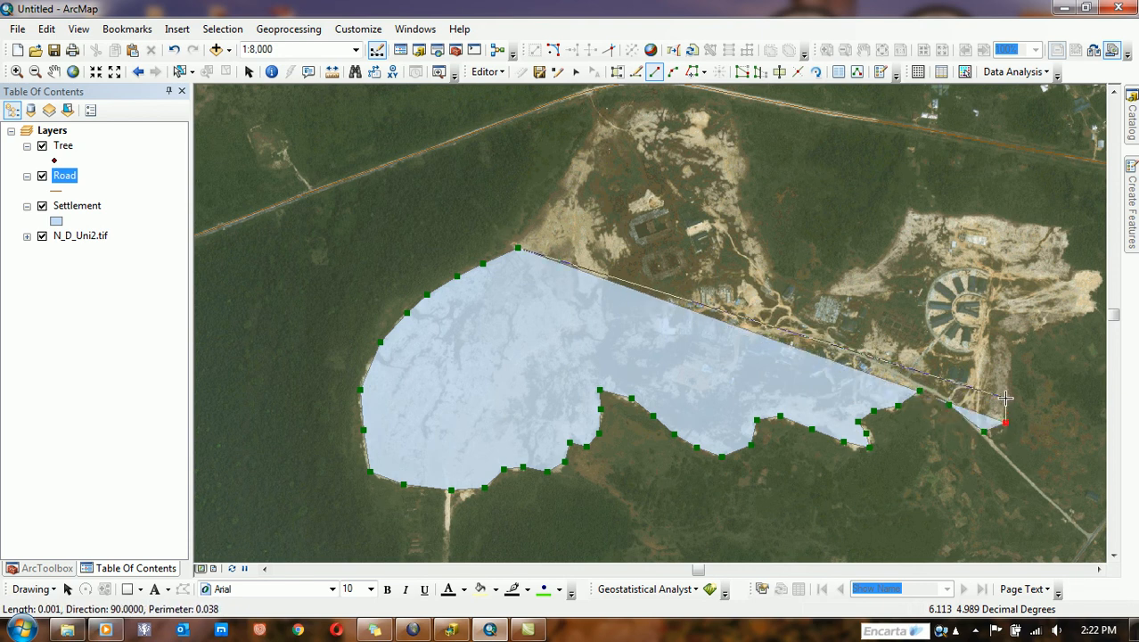
click(1005, 399)
click(1008, 361)
click(1018, 344)
Trace the Settlement boundary around the sandy eastern tip of the clearing beyond the circular complex.
drag(1030, 337, 624, 417)
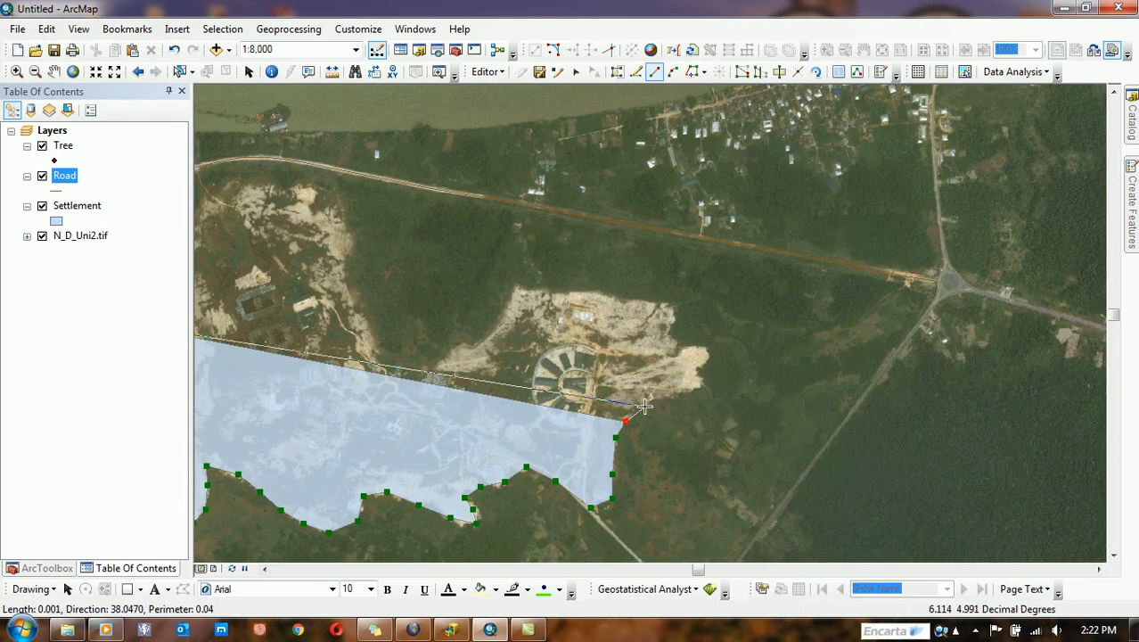
click(644, 407)
click(668, 395)
click(700, 378)
click(702, 363)
click(704, 354)
click(693, 348)
click(679, 342)
click(670, 331)
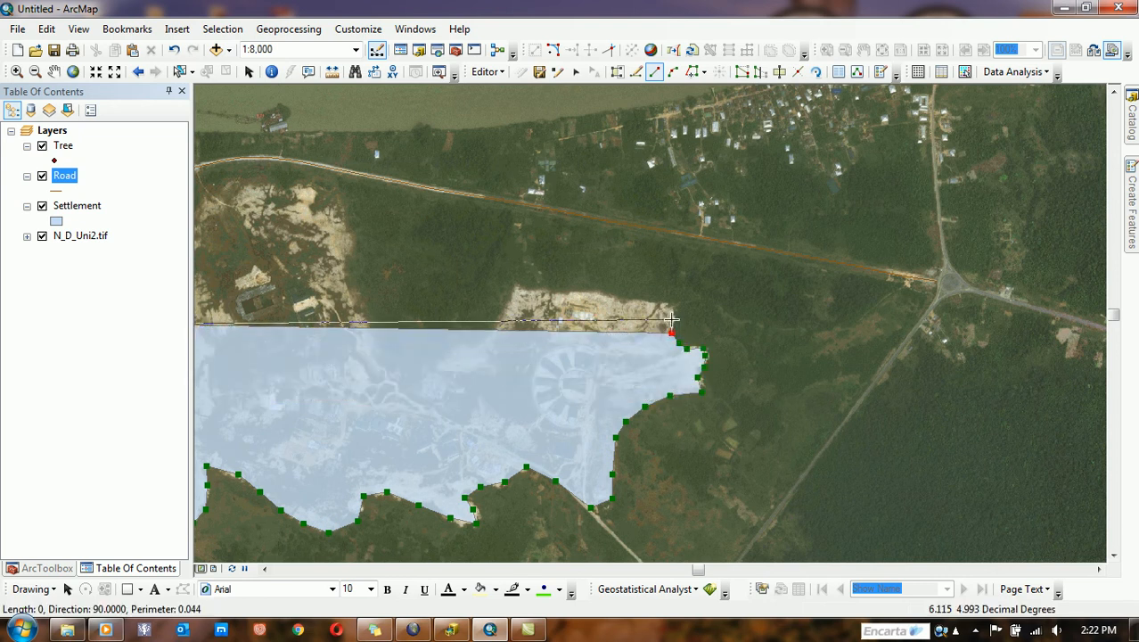
Continue the Settlement polygon west along the northern edge of the clearing above the circular complex.
click(660, 305)
click(630, 299)
click(589, 293)
click(562, 294)
click(530, 295)
click(509, 290)
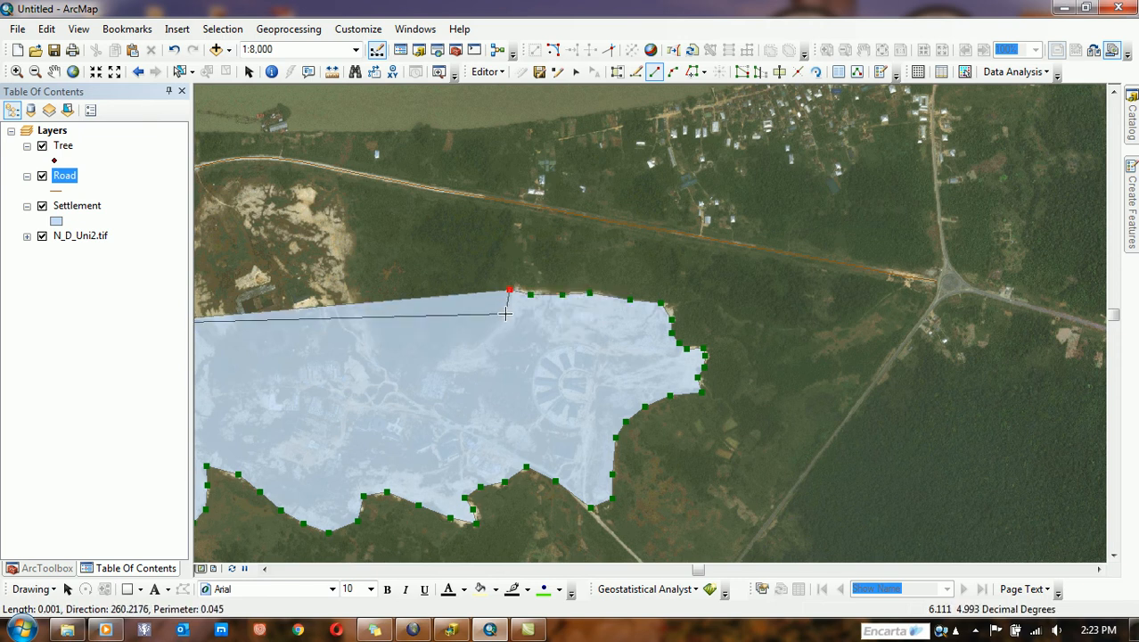
Trace the Settlement boundary southwest from the northern edge, along the clearing west of the circular complex, into the notch between the two northern lobes.
click(505, 314)
click(492, 328)
click(471, 345)
click(457, 351)
click(423, 377)
click(411, 394)
Trace the Settlement boundary from the notch northwest up the eastern edge of the large northern lobe.
drag(352, 323, 643, 265)
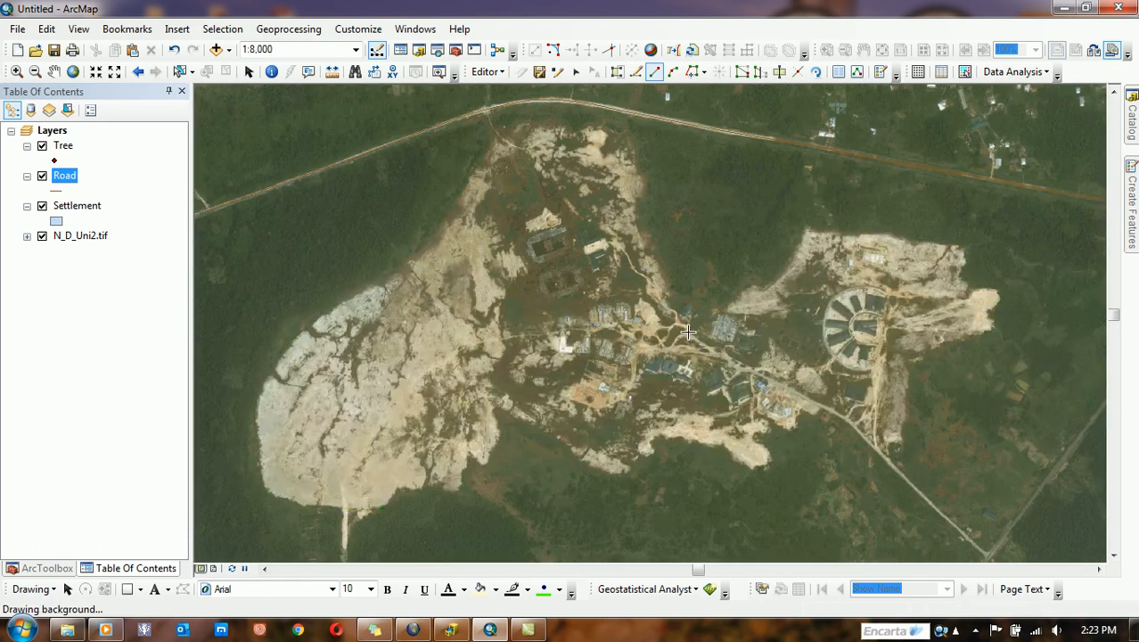
click(686, 318)
click(670, 298)
click(664, 281)
click(648, 245)
click(639, 223)
click(638, 204)
click(640, 182)
click(628, 160)
click(617, 140)
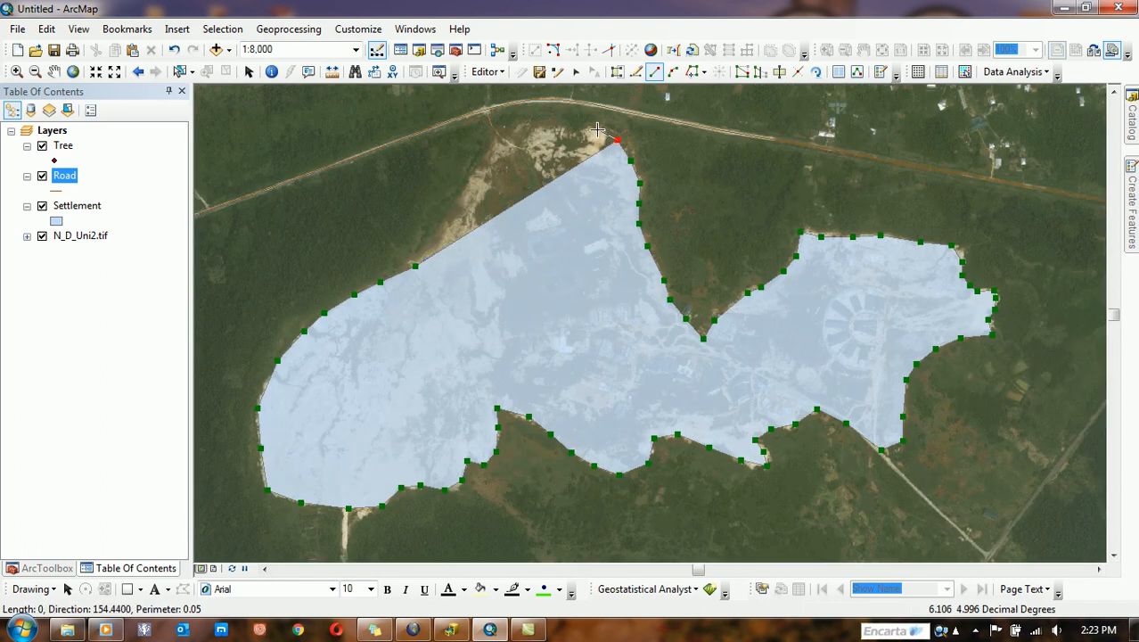
Trace the Settlement boundary around the northern tip and down the lobe's western edge, and finish the polygon.
click(597, 131)
click(557, 122)
click(510, 125)
click(484, 141)
click(472, 162)
click(467, 185)
click(454, 225)
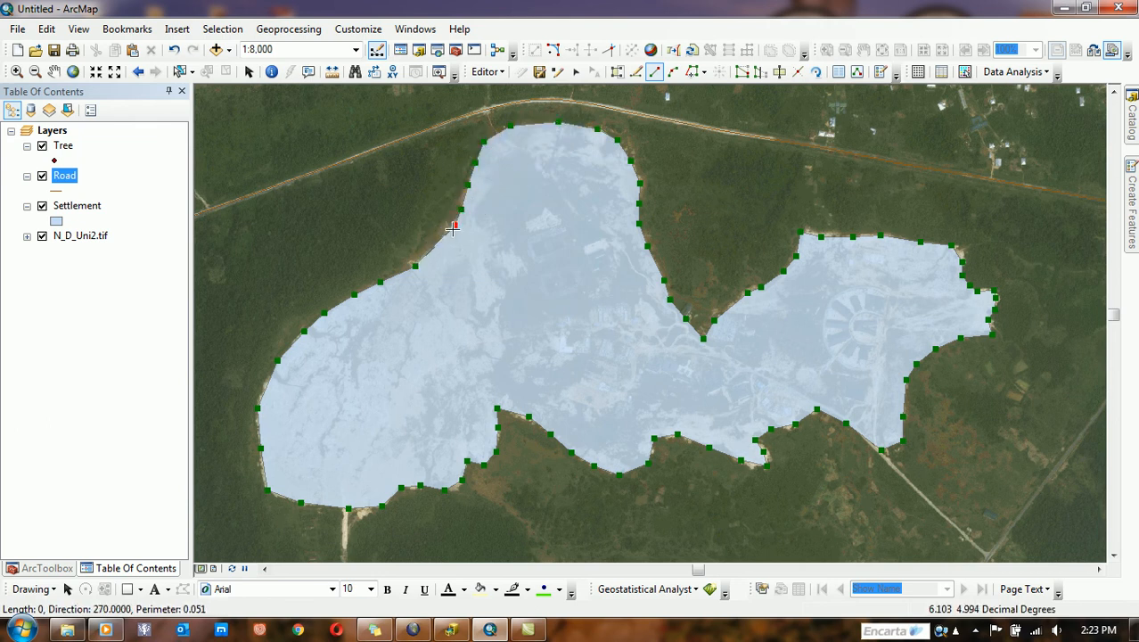
click(441, 245)
double_click(431, 255)
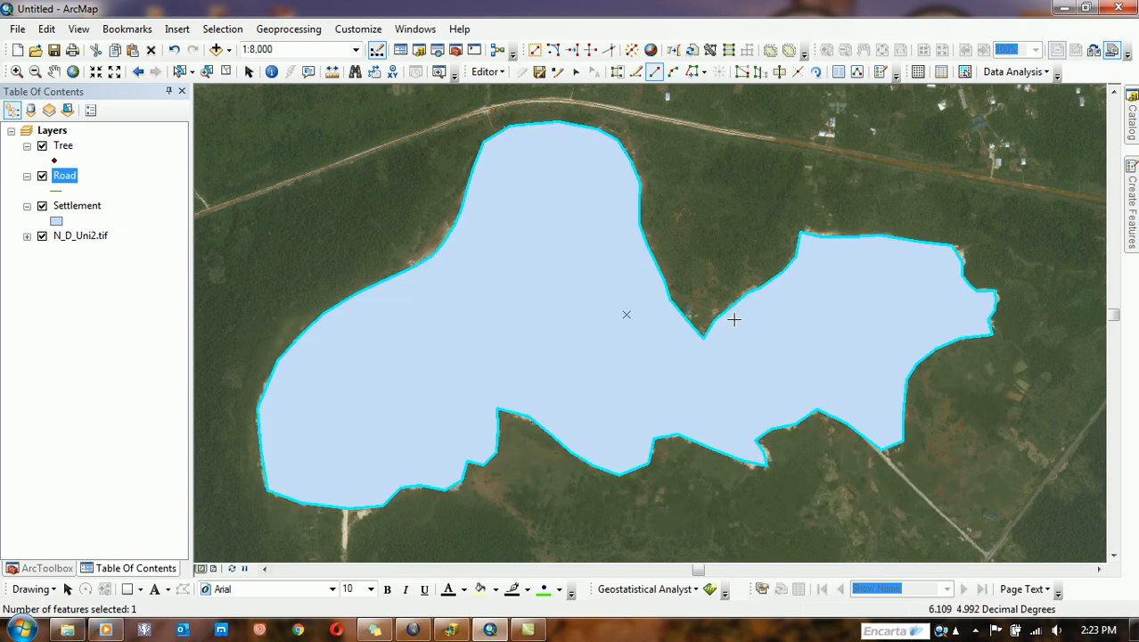
Clear the feature selection and compare the Settlement polygon with the imagery by hiding and reshowing its layer.
drag(820, 229, 699, 281)
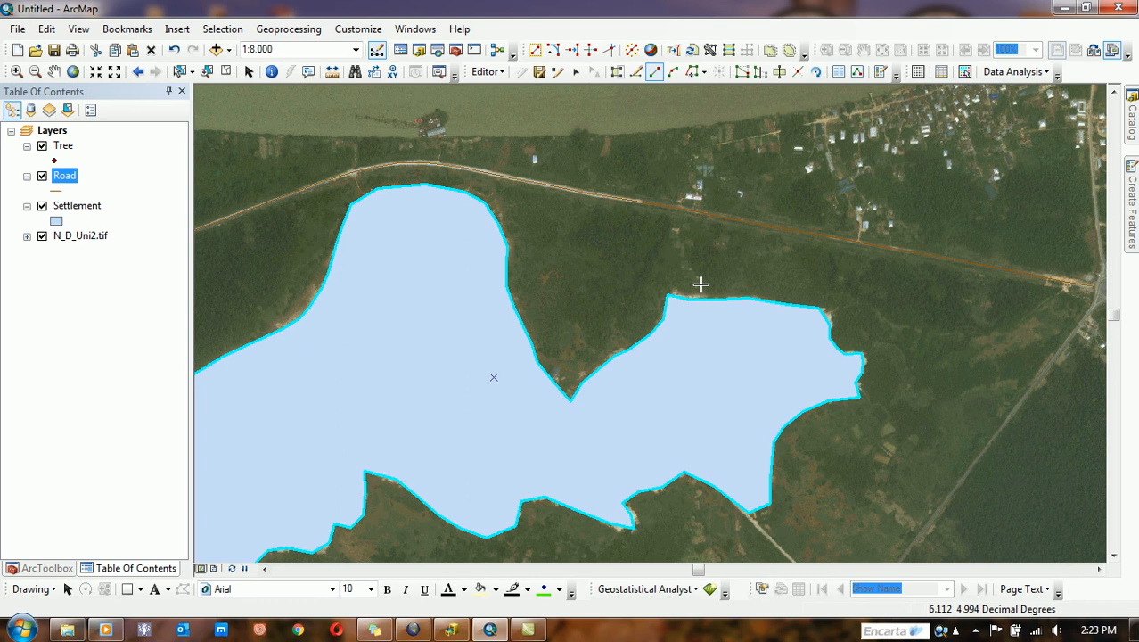
drag(515, 342, 655, 262)
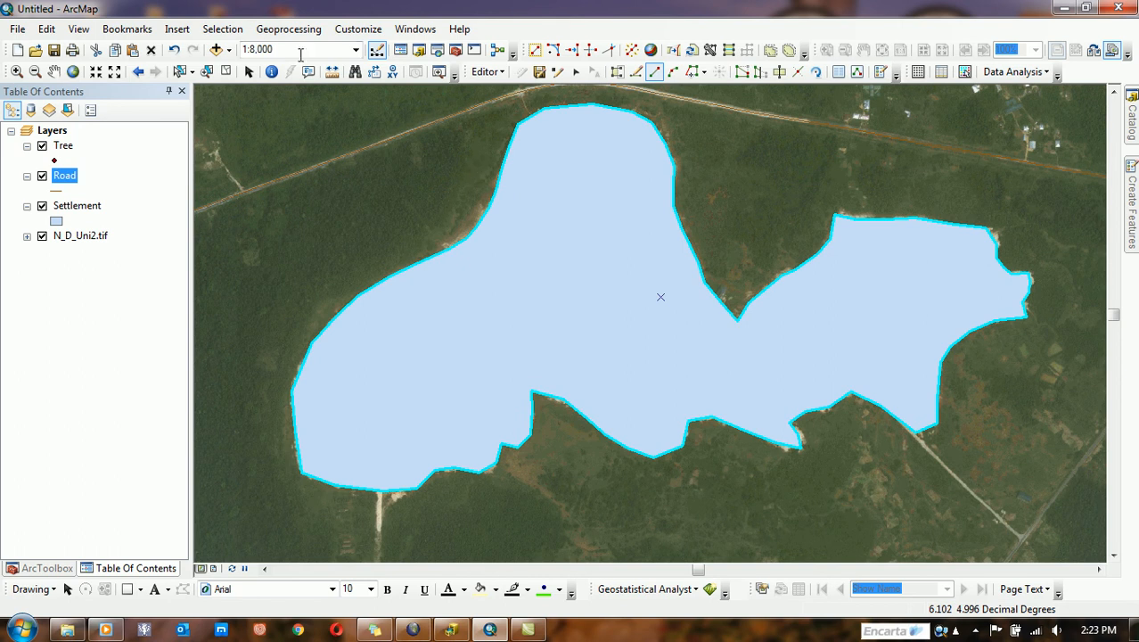
click(226, 72)
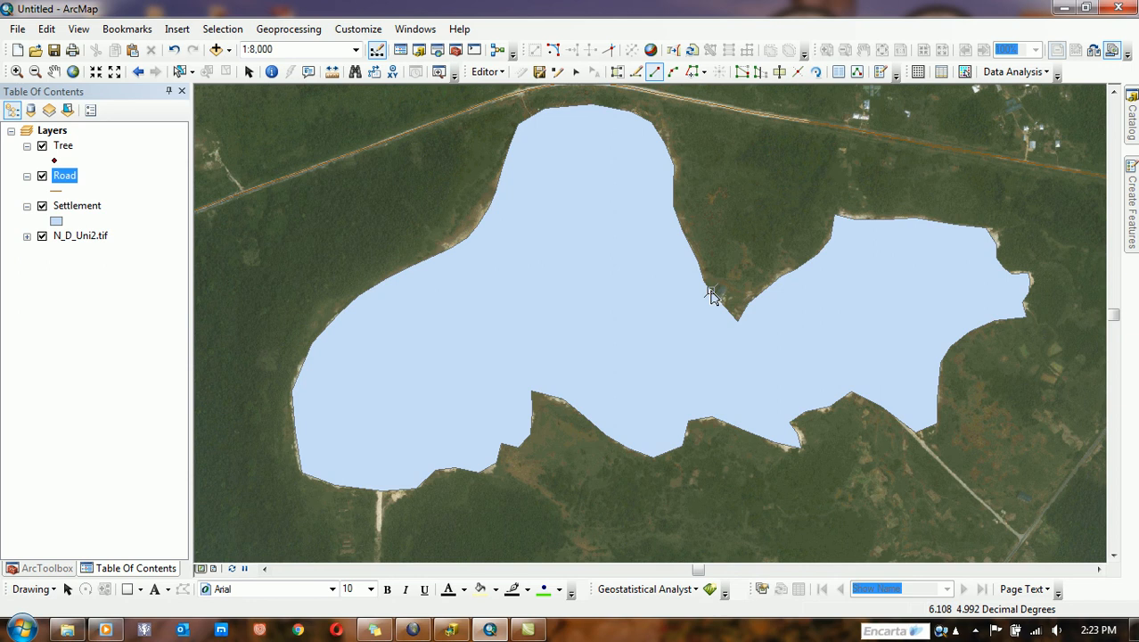
click(42, 206)
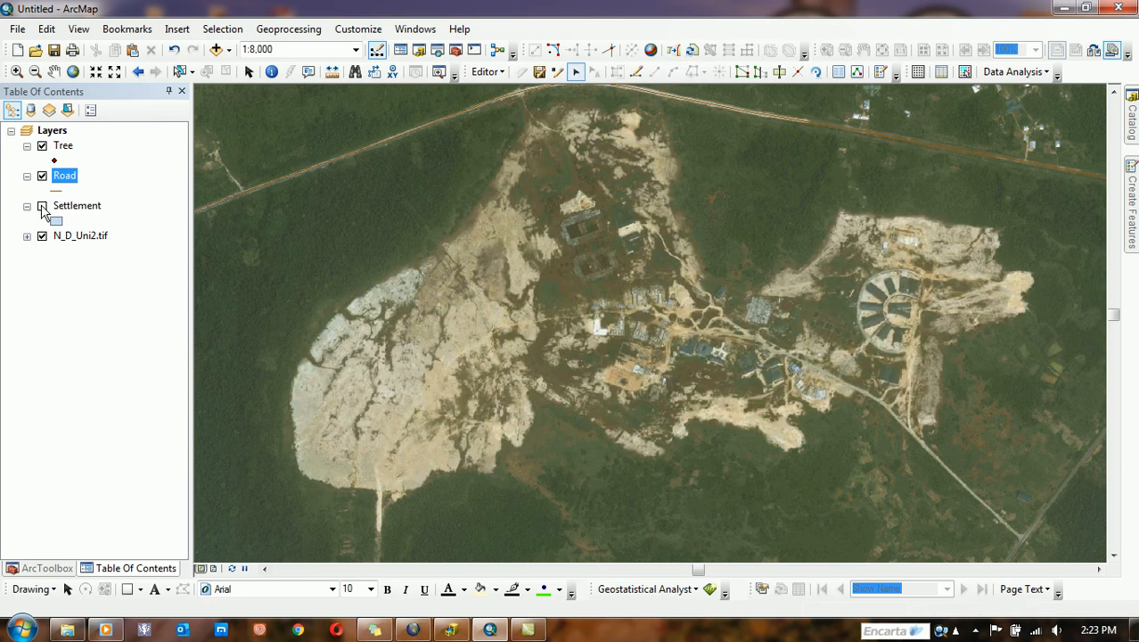
click(42, 206)
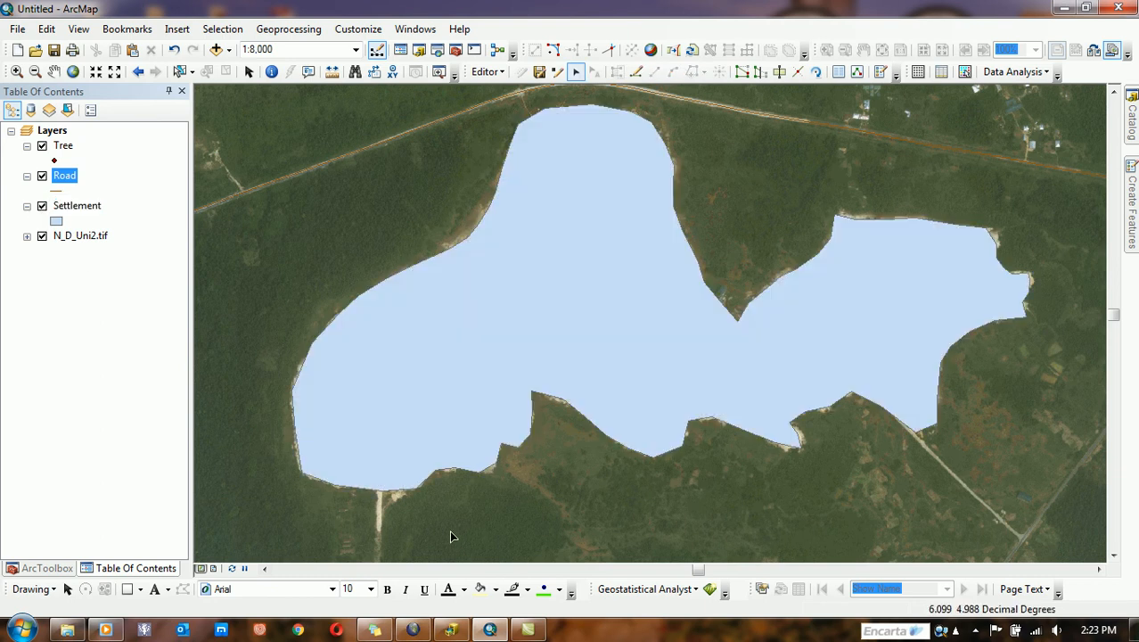
Switch to ArcCatalog and define a new shapefile named Building with the Polygon feature type in C:\PPP.
click(453, 630)
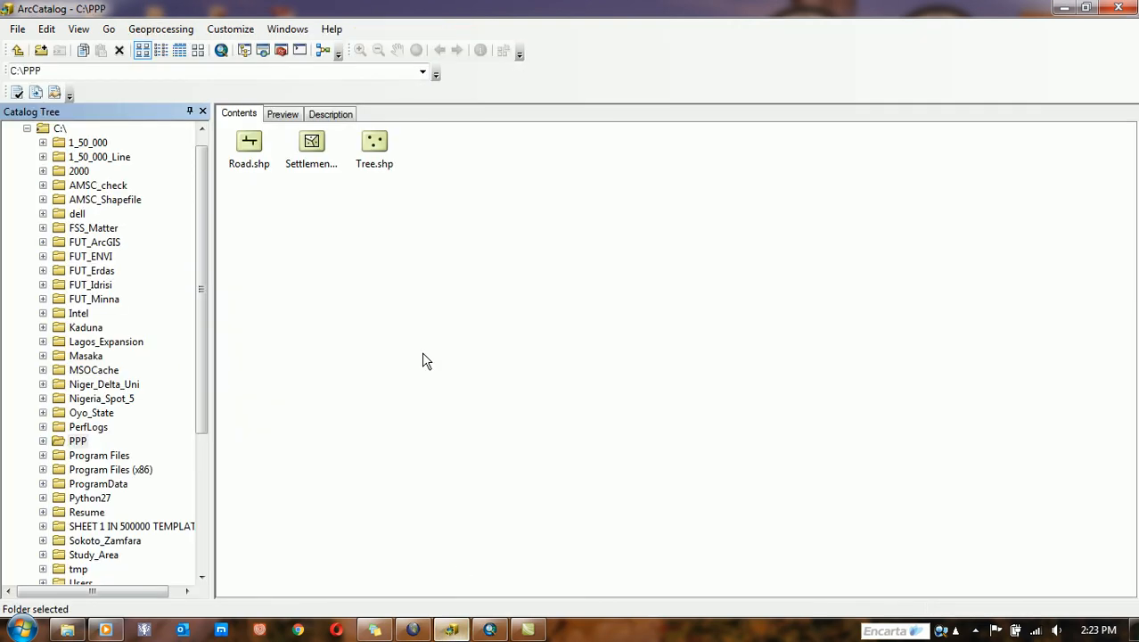
right_click(263, 206)
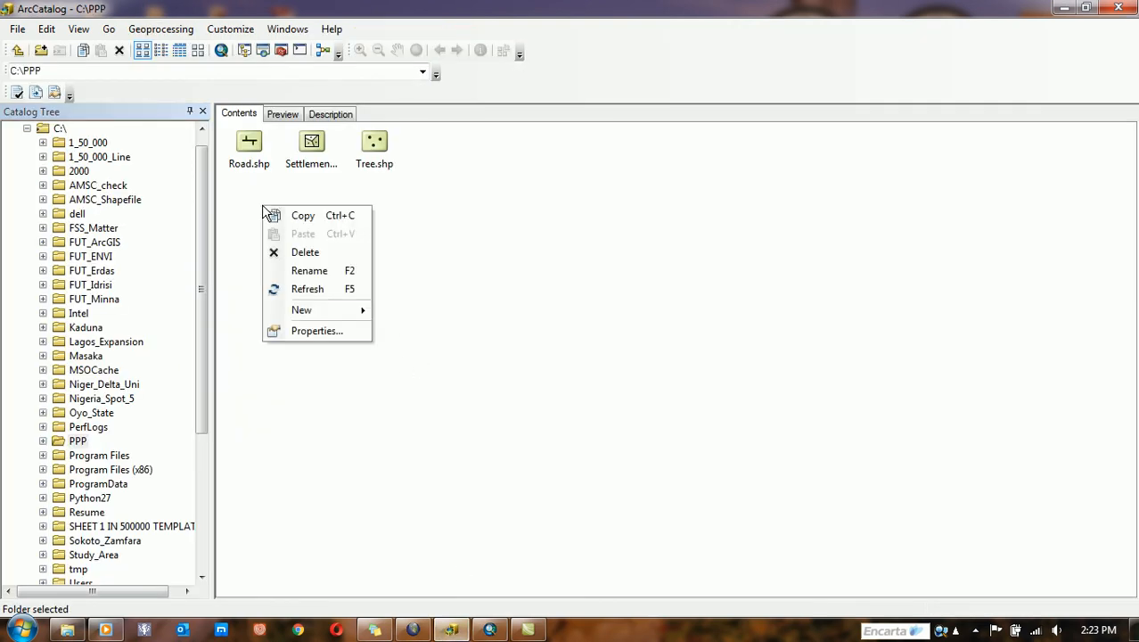
mouse_move(361, 310)
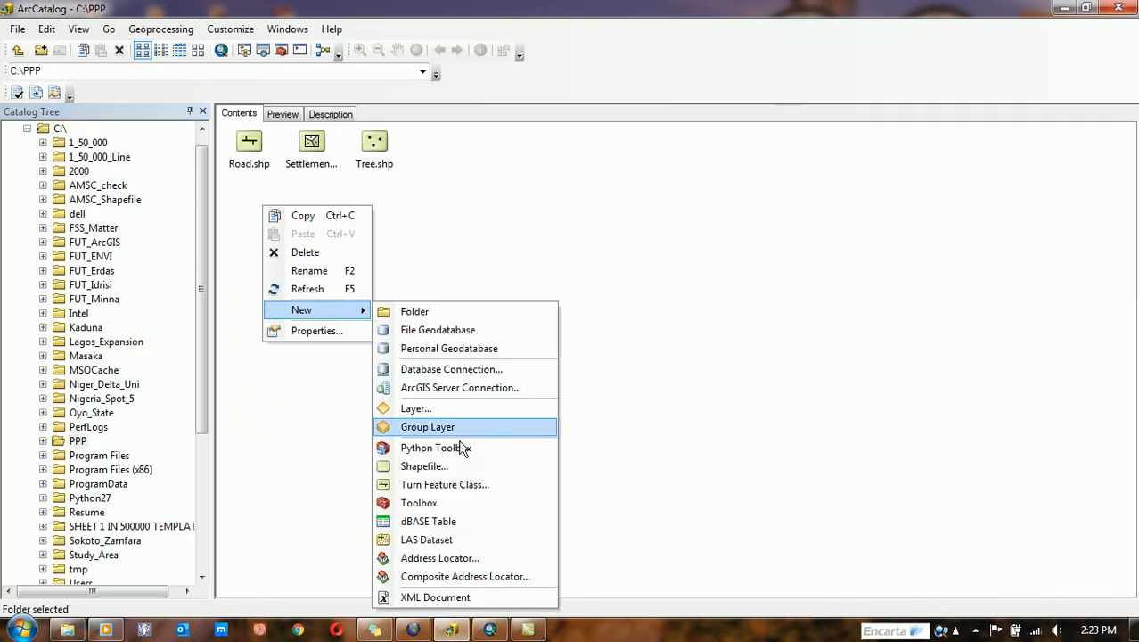
click(432, 466)
text(Bu)
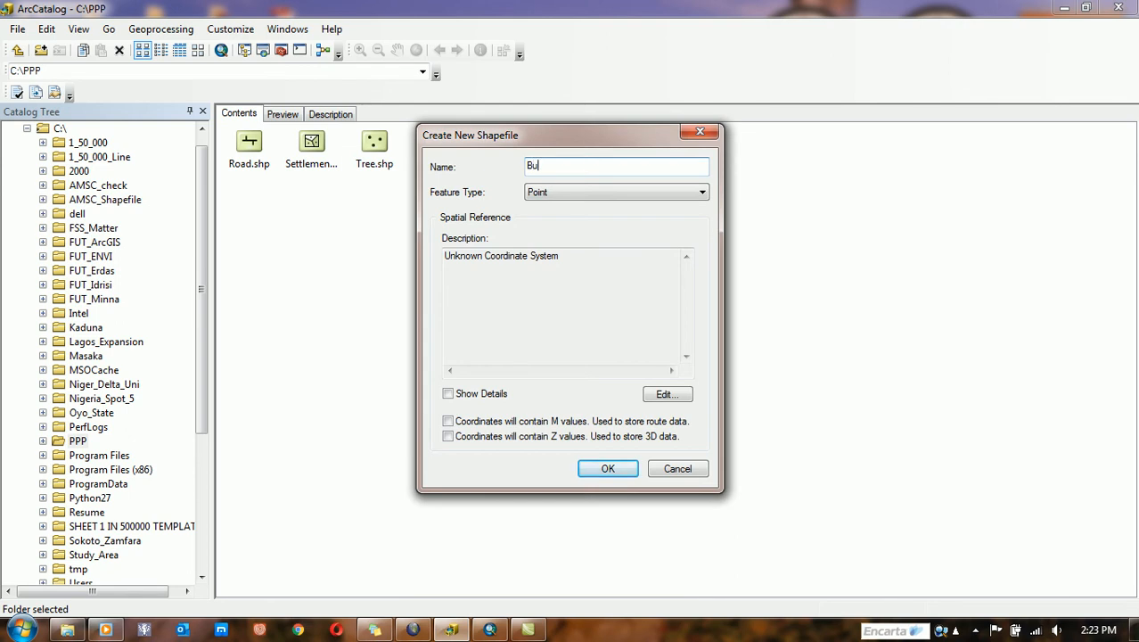
text(ilding)
click(579, 194)
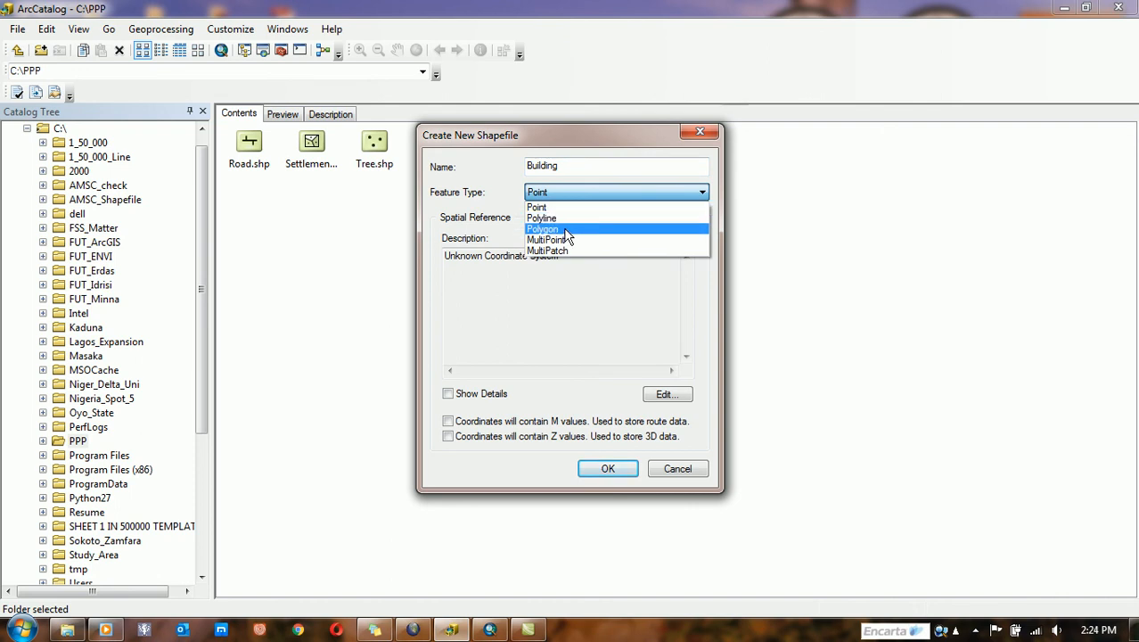
click(565, 230)
Assign the WGS 1984 coordinate system to the Building shapefile, create it, and refresh the folder contents.
click(666, 394)
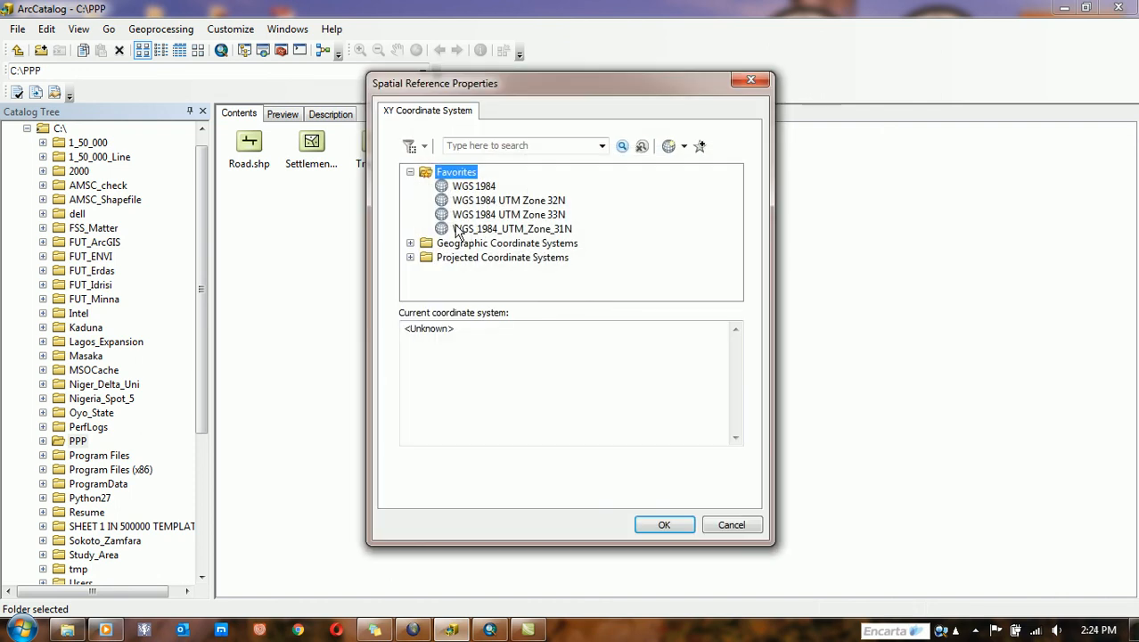
click(470, 186)
click(659, 524)
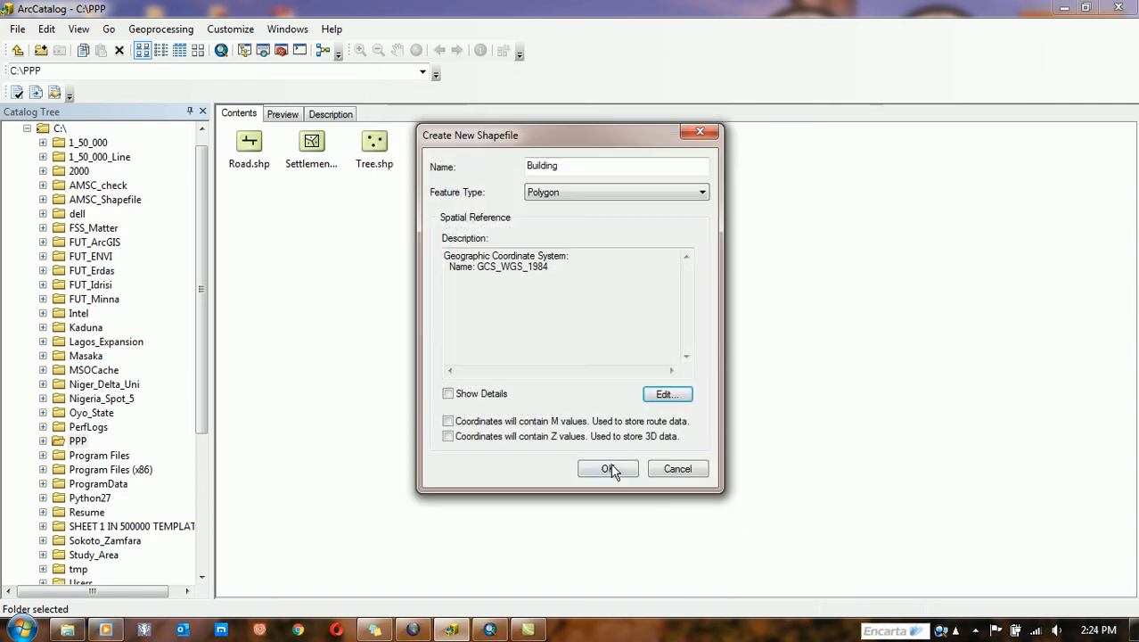
click(608, 469)
right_click(388, 324)
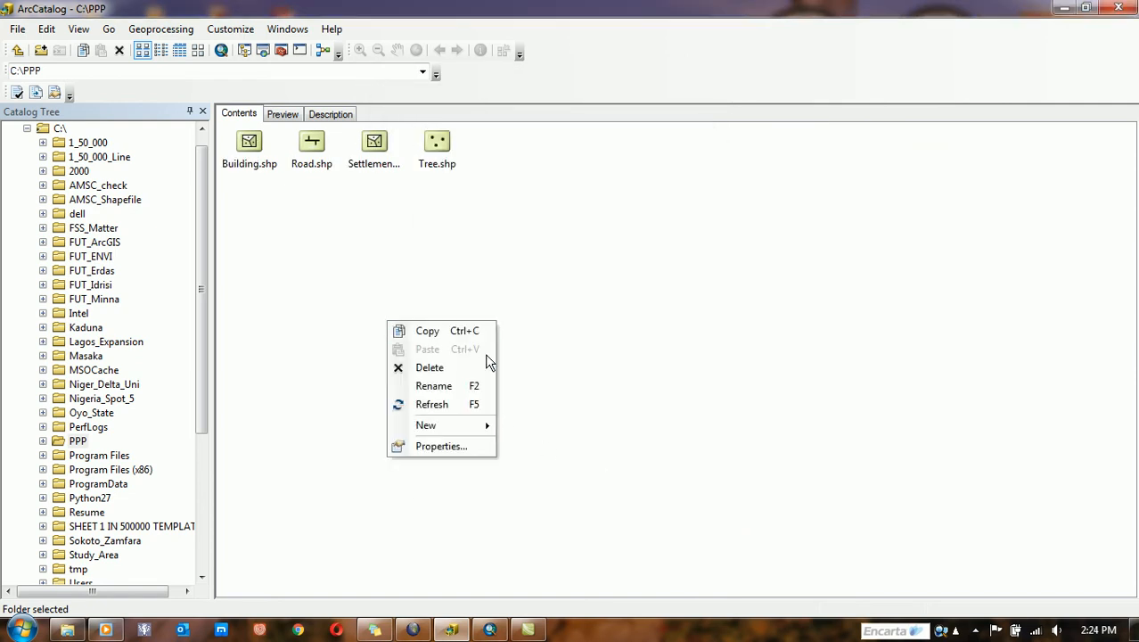
click(442, 407)
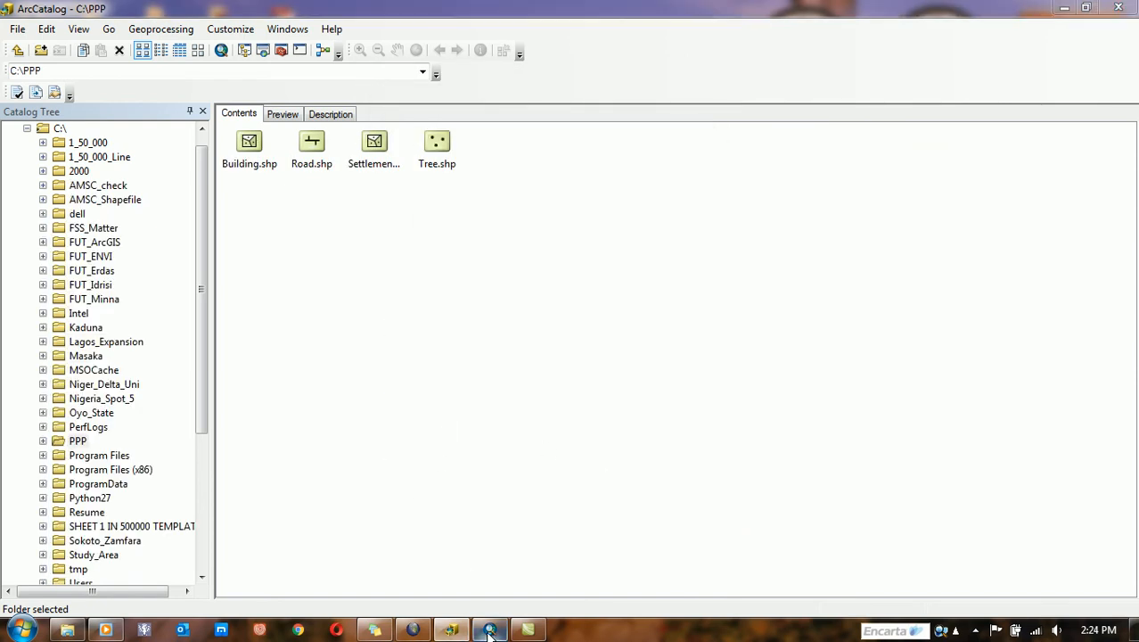
Switch to ArcMap and add Building.shp from the C:\PPP folder to the map.
click(490, 630)
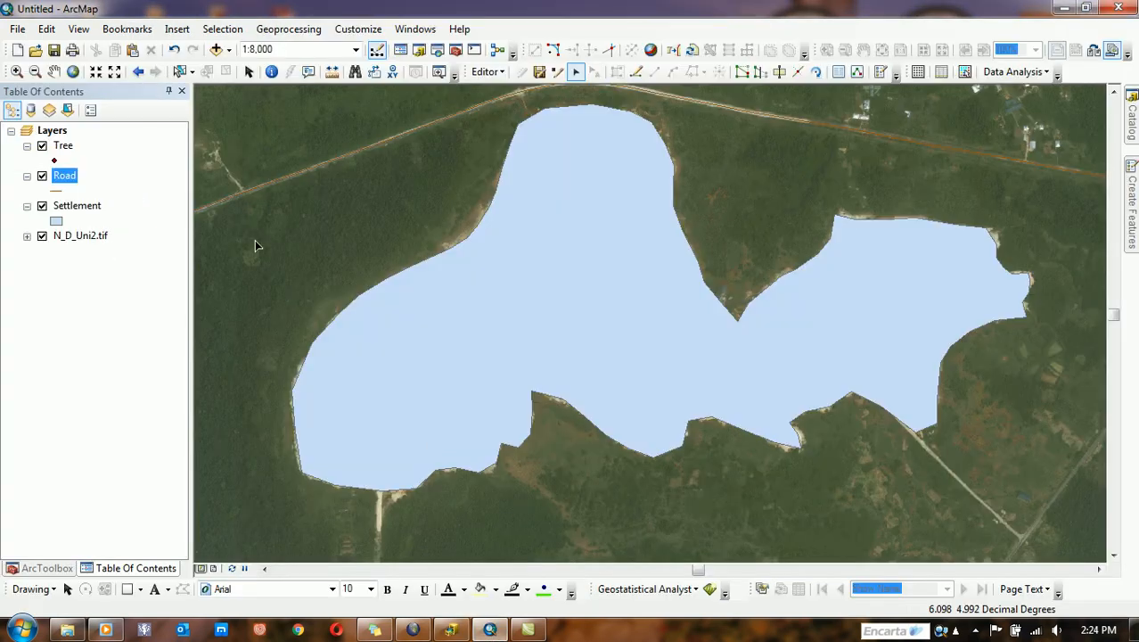
click(217, 50)
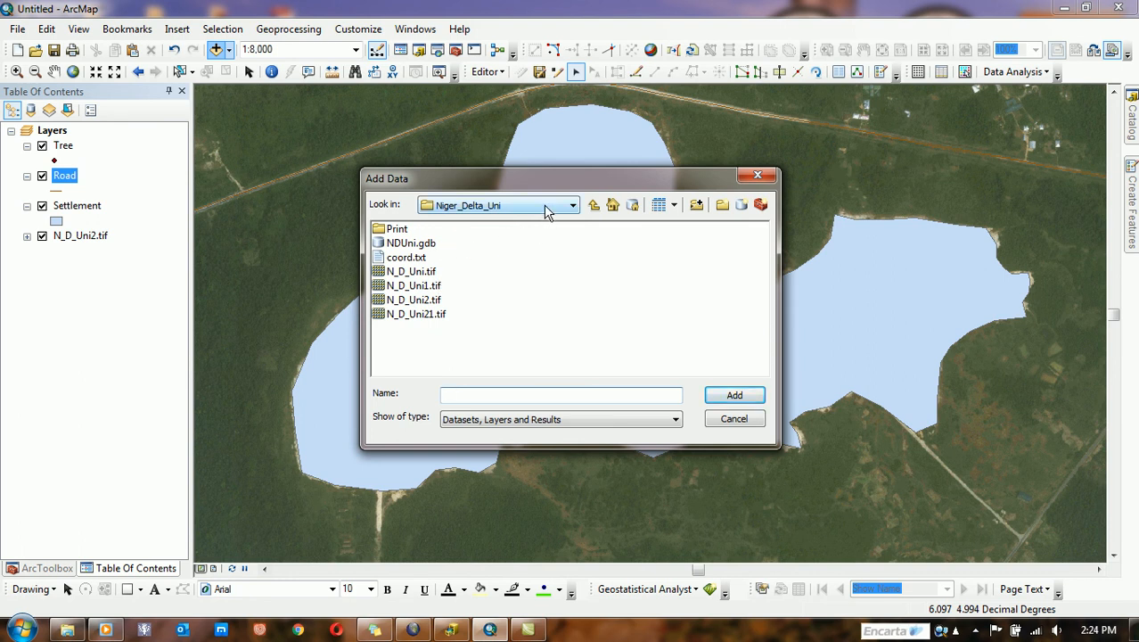
click(544, 206)
click(468, 251)
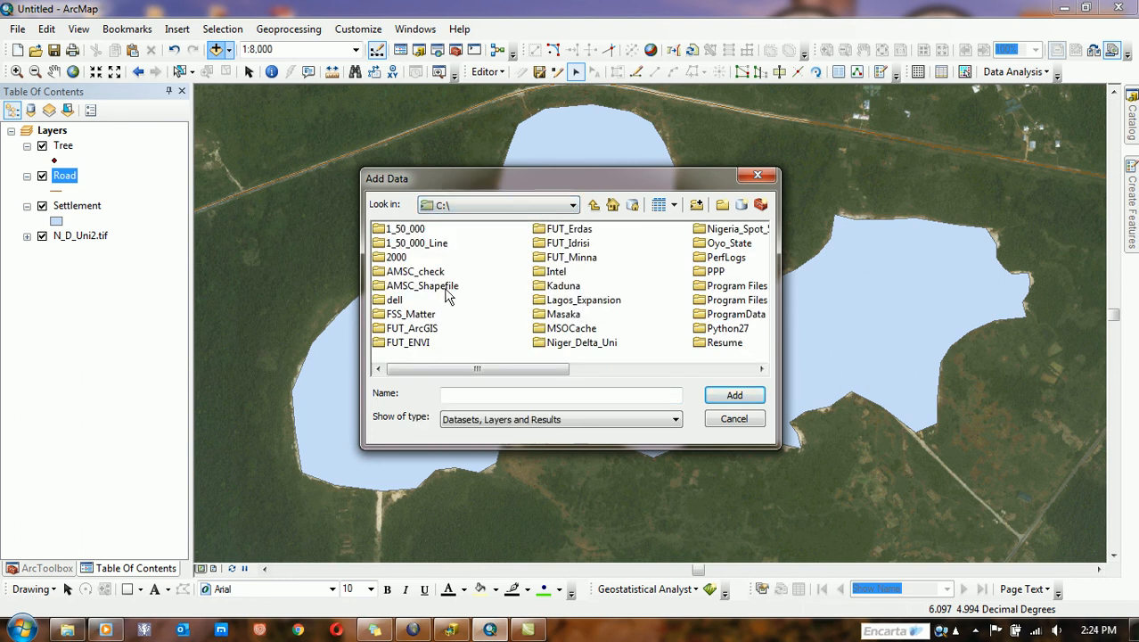
double_click(714, 271)
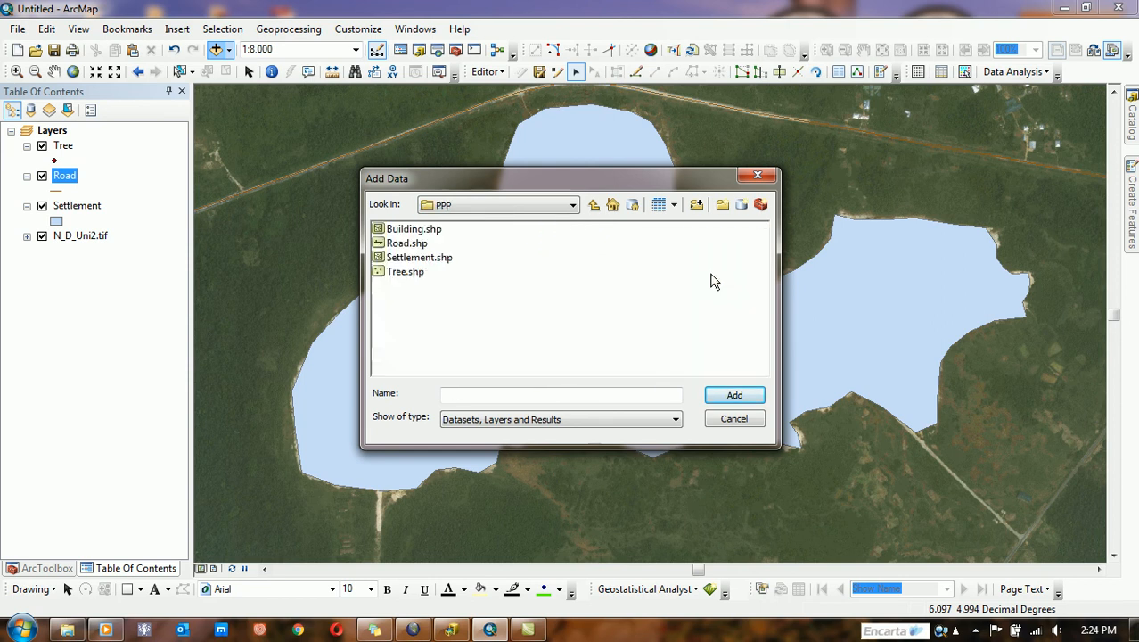
click(398, 231)
click(723, 394)
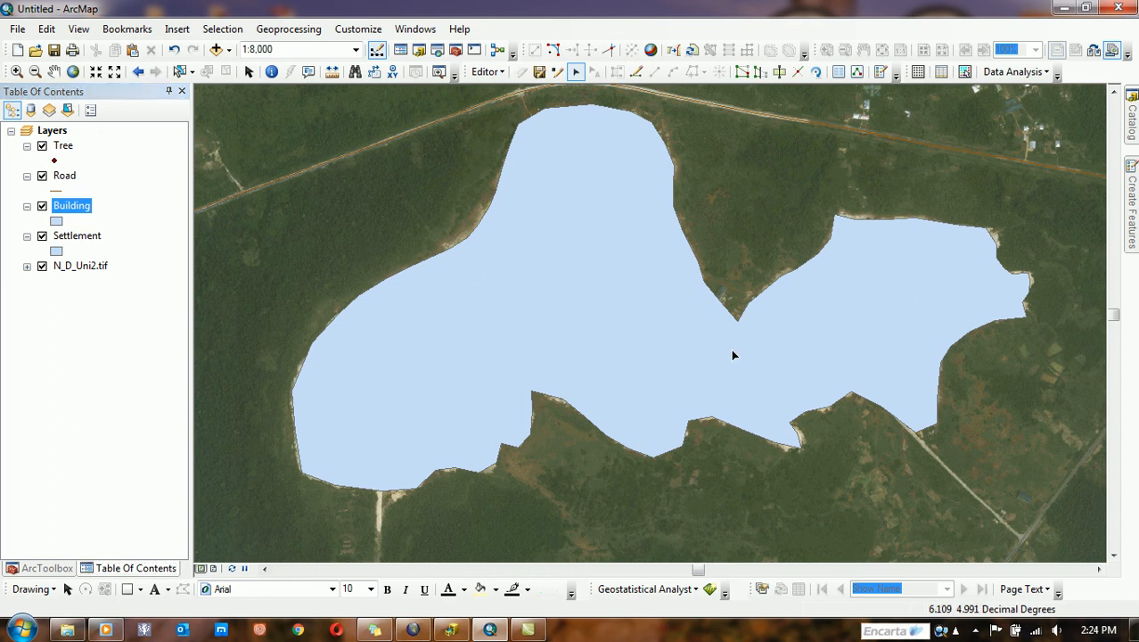
Hide the Settlement layer and examine the individual campus buildings up close at 1:1,500.
click(42, 235)
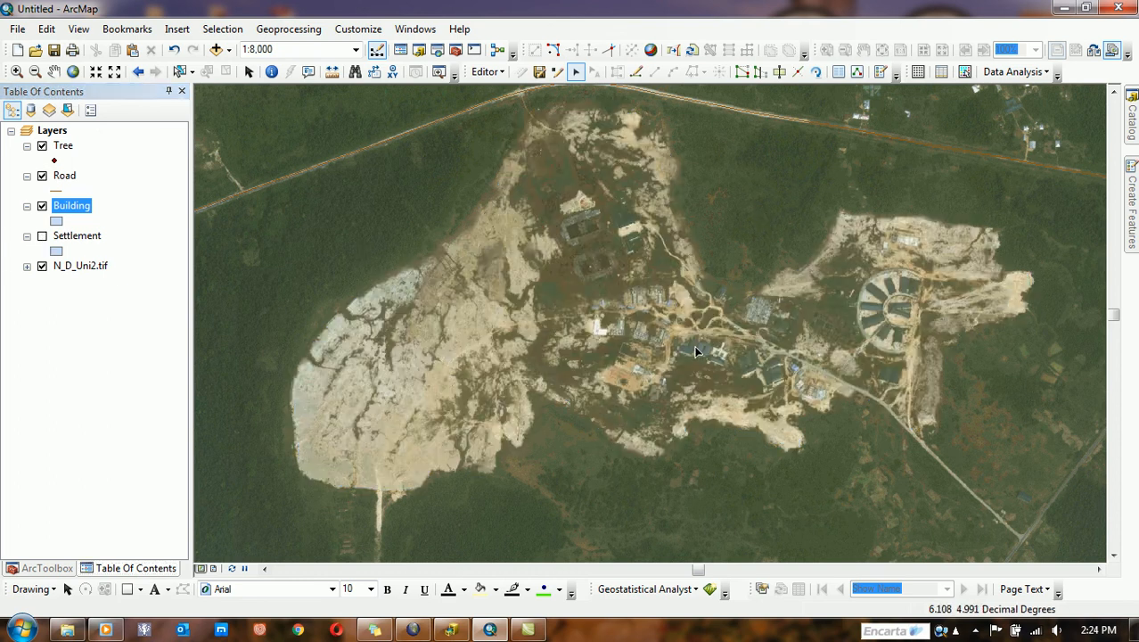
scroll(687, 334, up, 5)
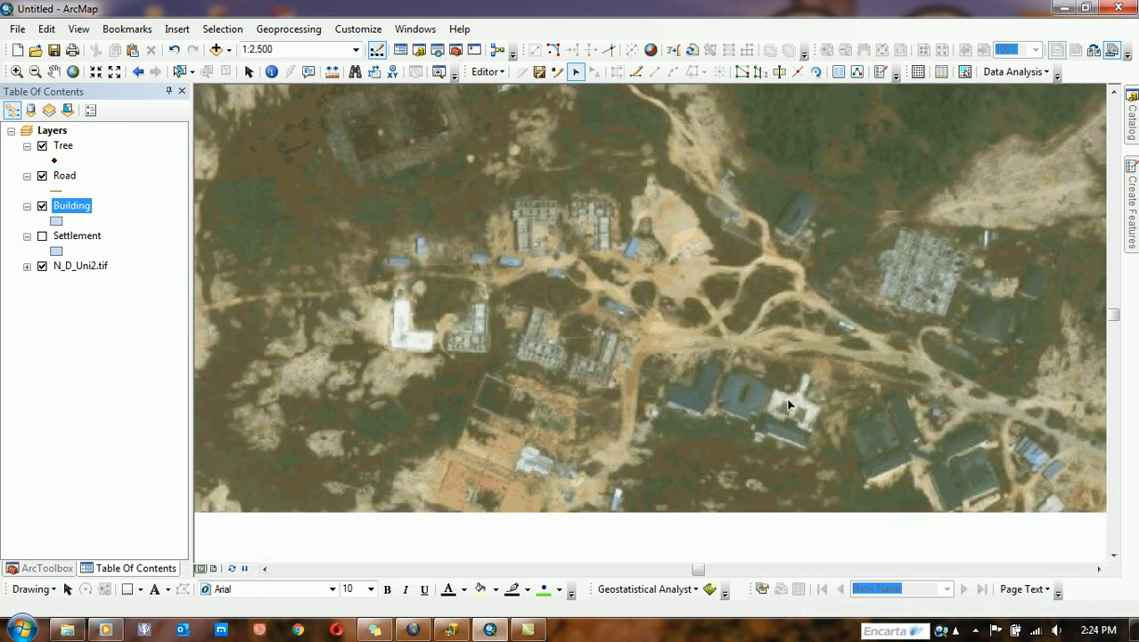
drag(711, 378, 750, 238)
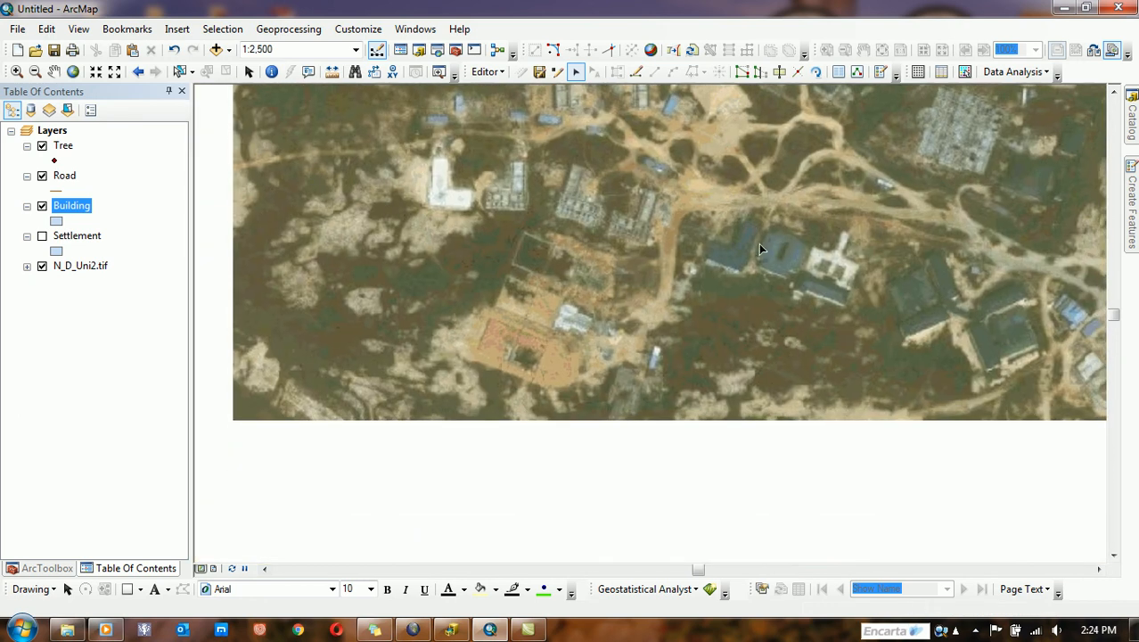
scroll(897, 329, up, 1)
scroll(895, 328, up, 1)
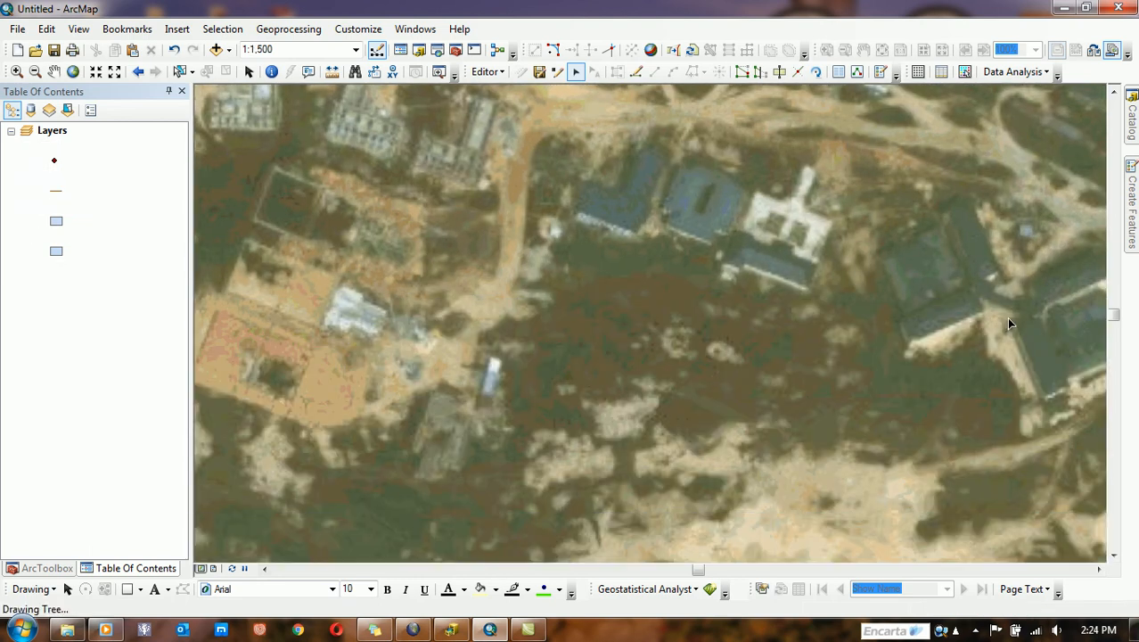
drag(1007, 318, 882, 331)
Toggle the Settlement layer's visibility over the campus buildings to compare its coverage with the imagery, leaving it hidden.
click(42, 236)
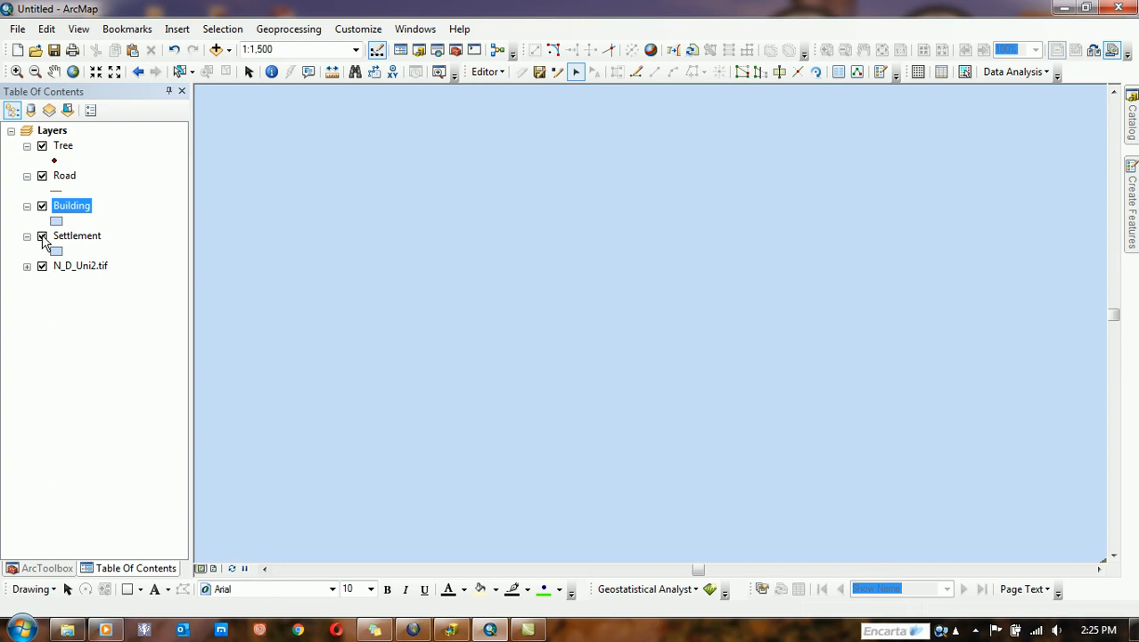
click(41, 236)
click(43, 237)
click(42, 236)
scroll(376, 331, down, 1)
scroll(503, 378, up, 1)
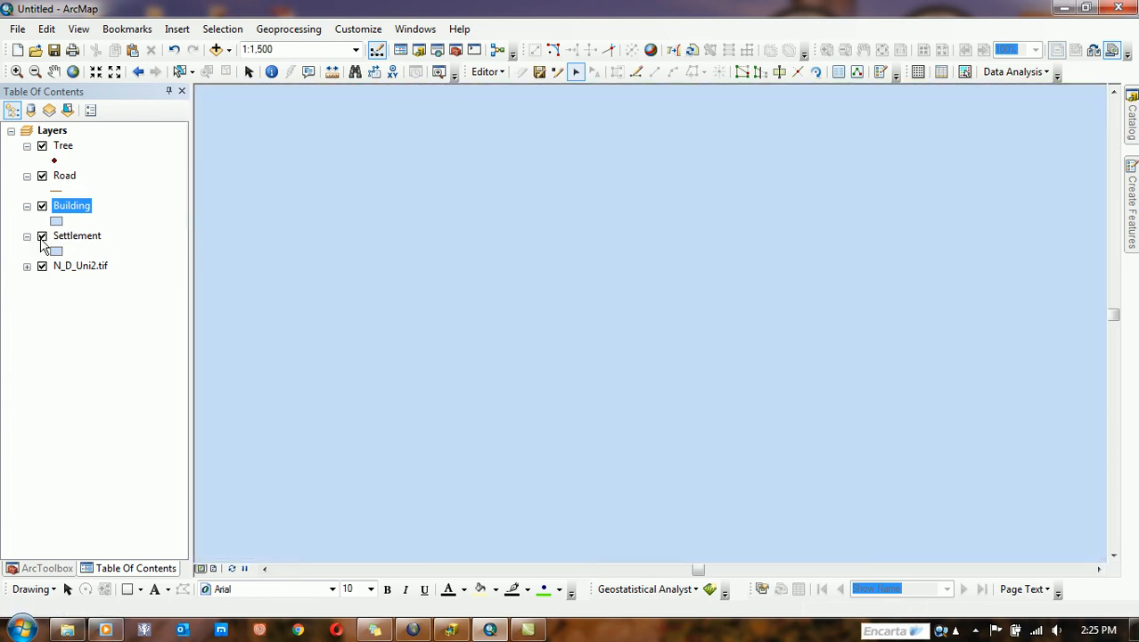
click(41, 237)
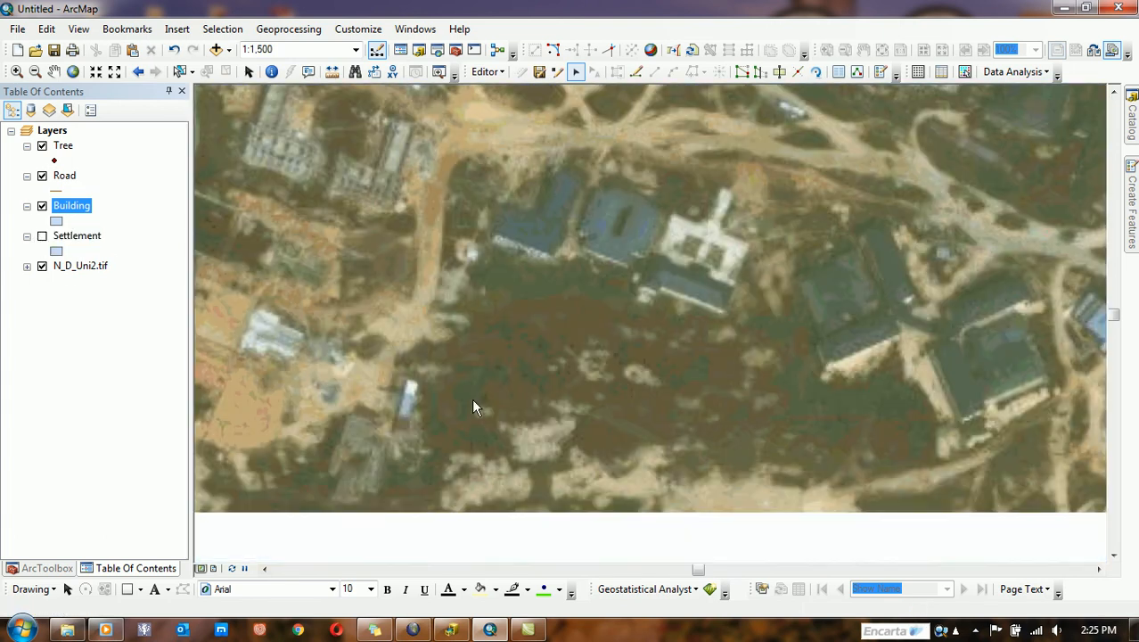
Show the Settlement layer again over the whole clearing at 1:10,000.
scroll(476, 393, up, 2)
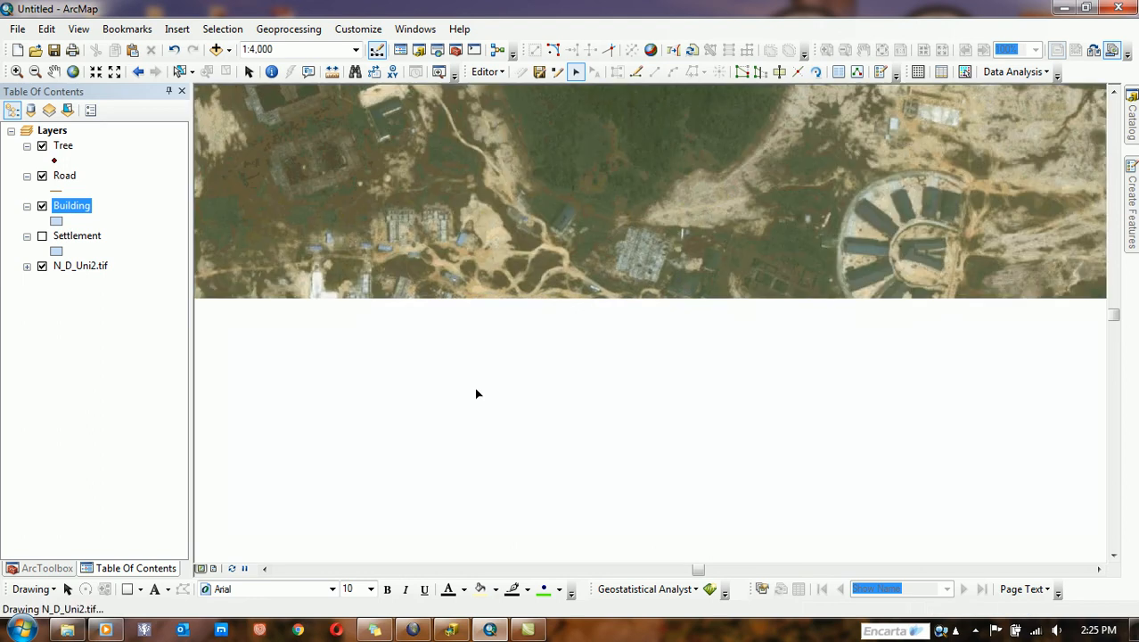
scroll(522, 377, up, 1)
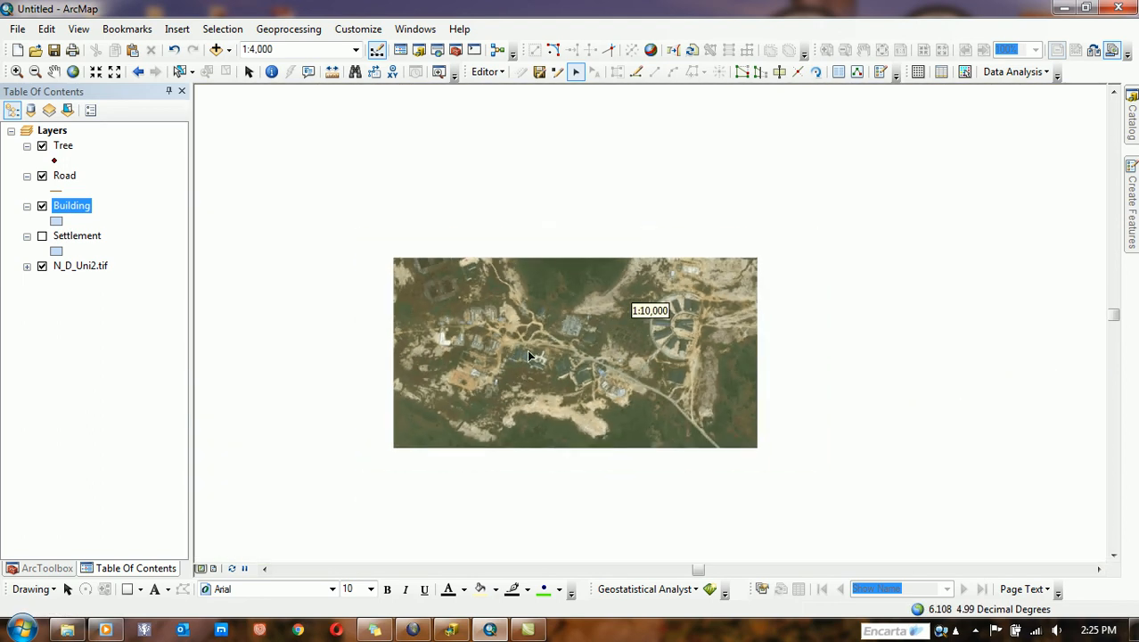
drag(524, 319, 597, 285)
click(43, 238)
click(42, 237)
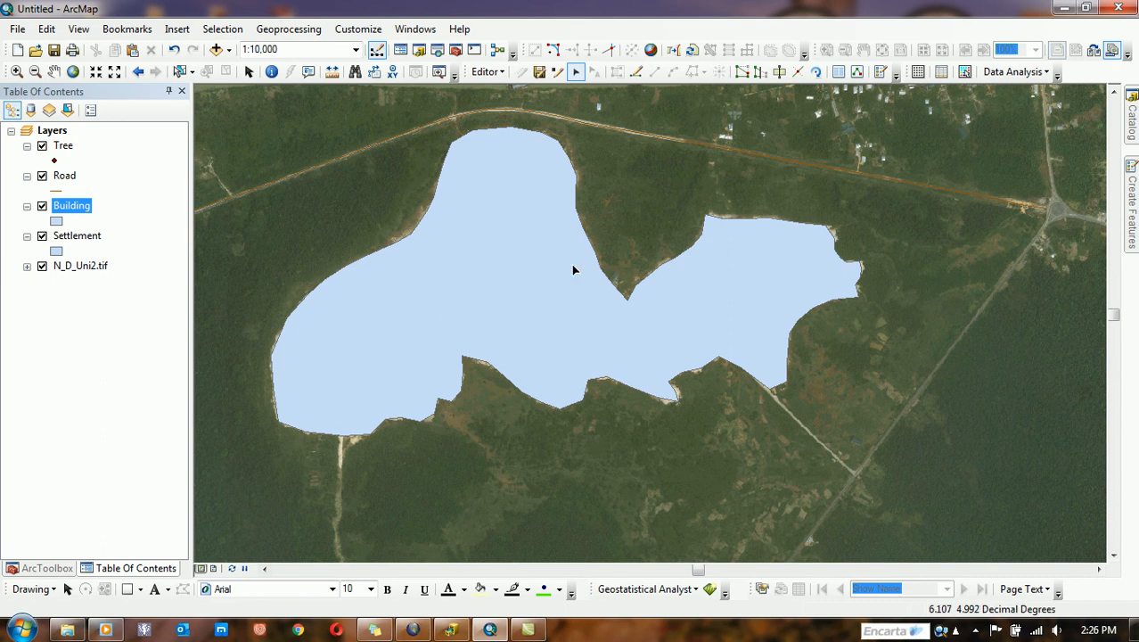
click(975, 631)
click(998, 521)
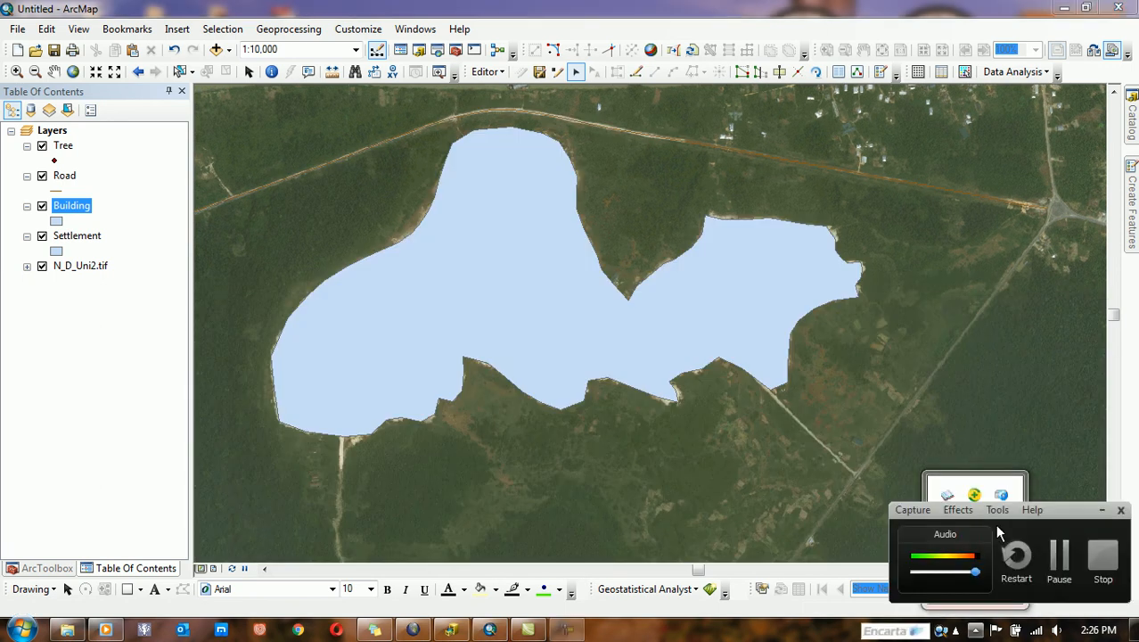
click(1057, 556)
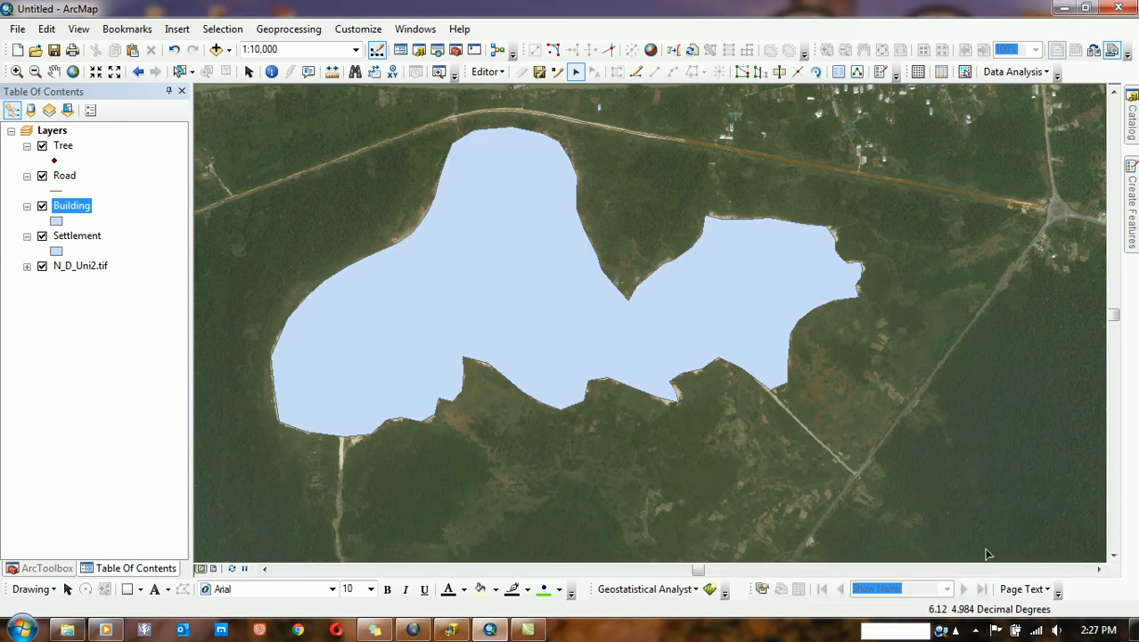
Style the Building layer with the Hollow symbol, a red outline and an outline width of 3.
click(56, 221)
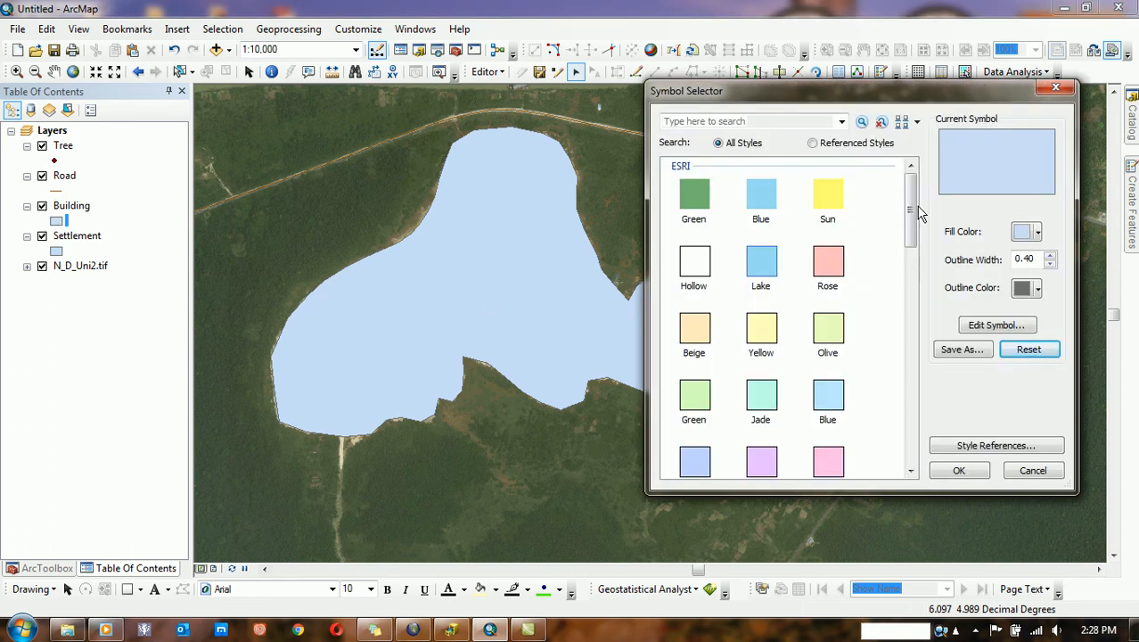
click(695, 271)
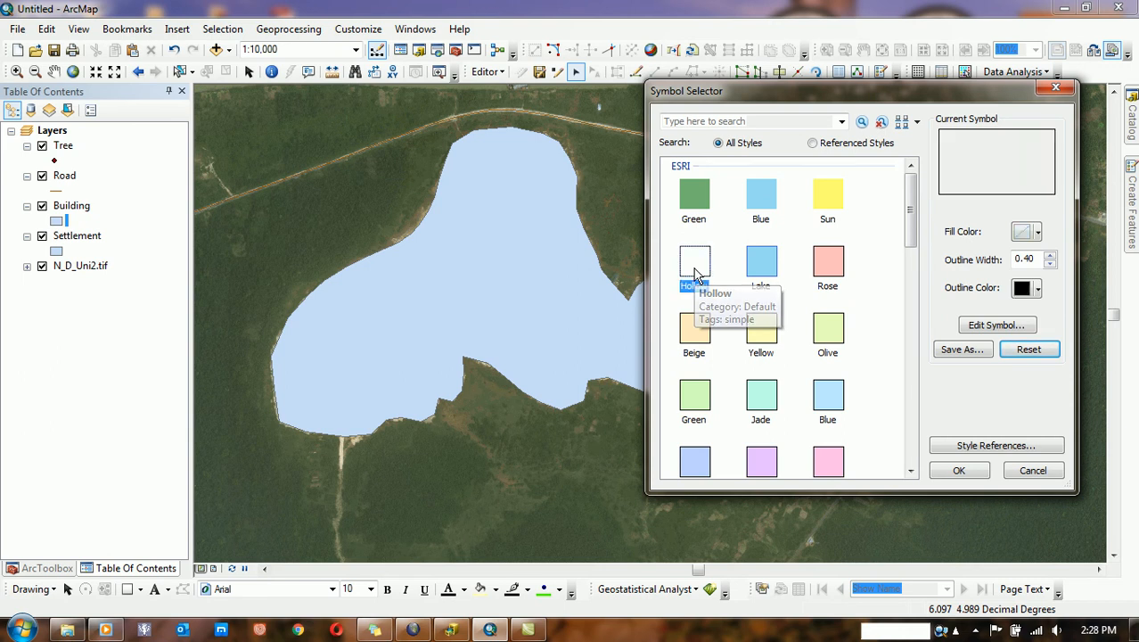
click(1036, 290)
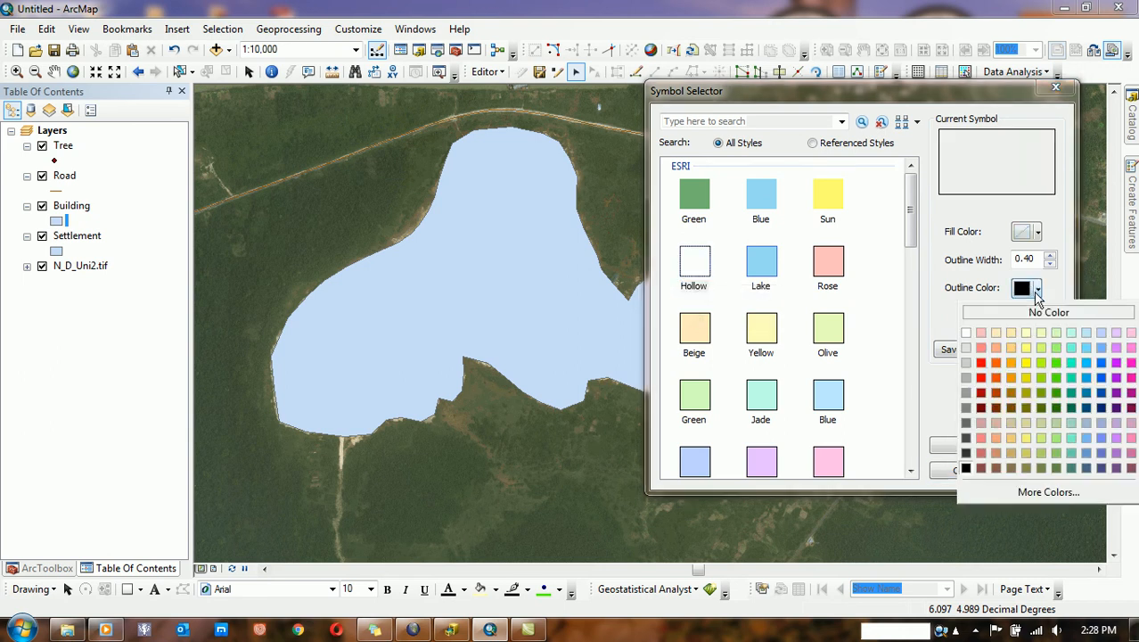
click(981, 383)
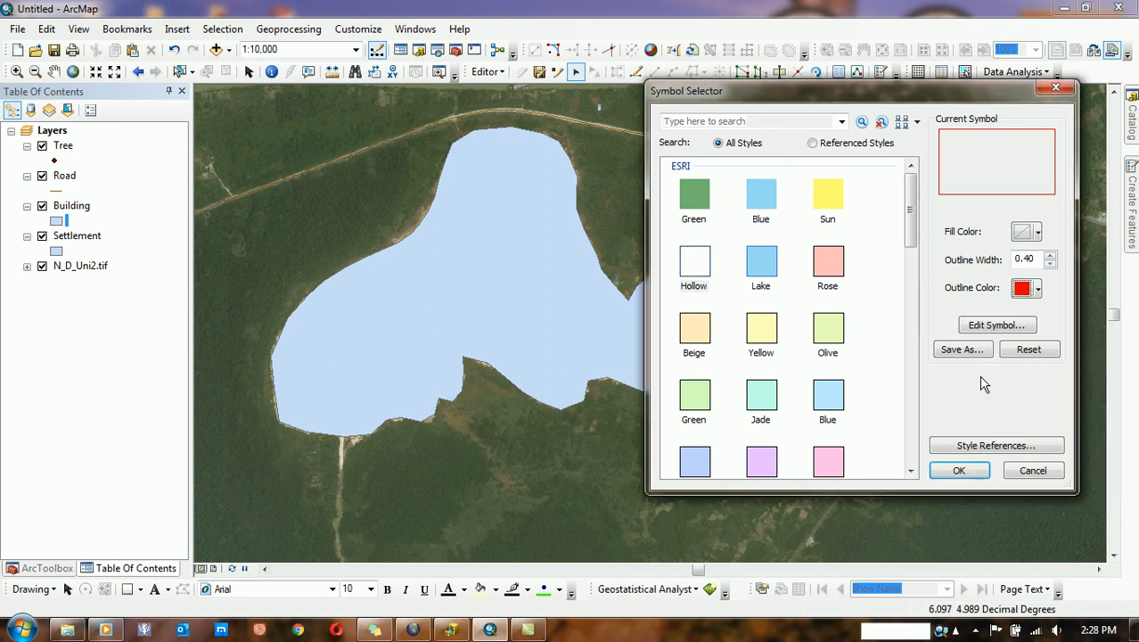
click(1047, 258)
click(1047, 258)
click(1047, 258)
click(1047, 258)
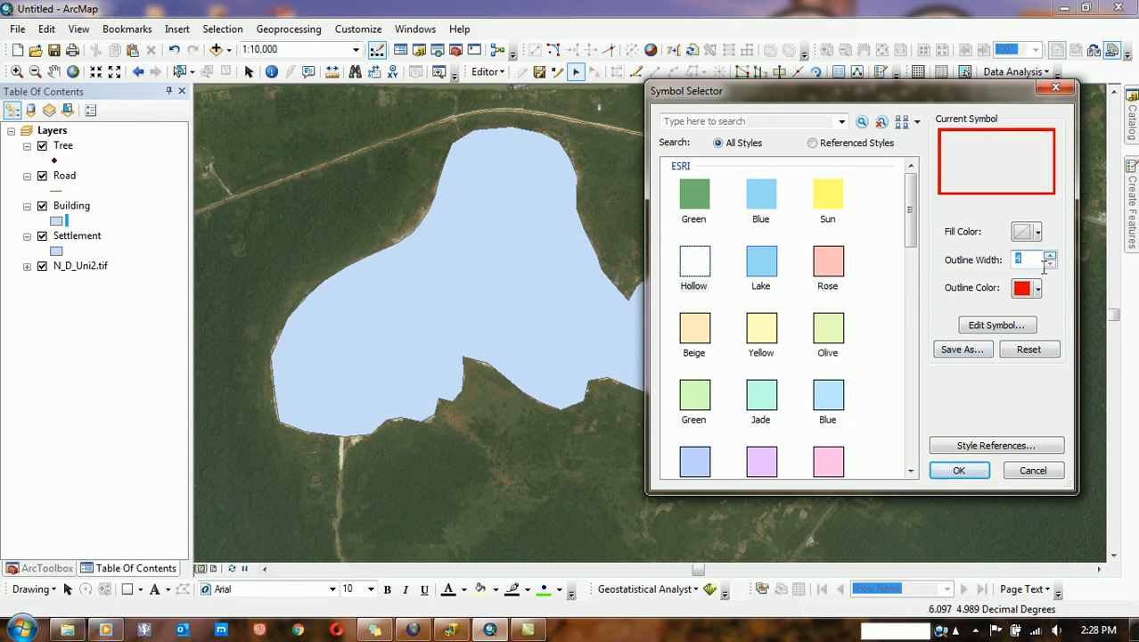
click(1049, 264)
click(957, 473)
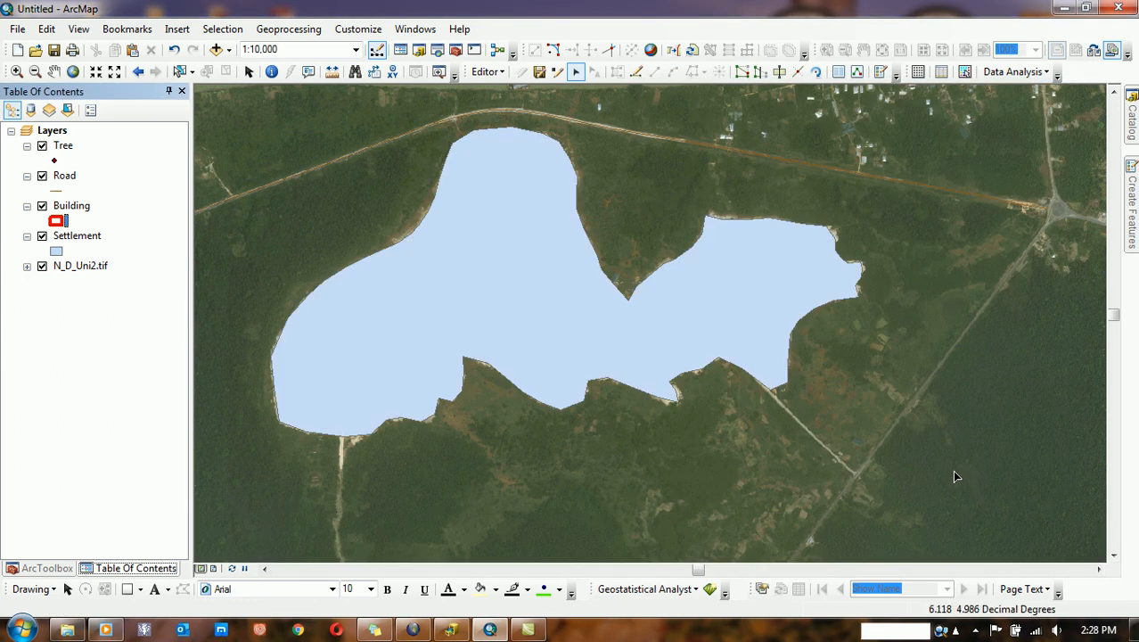
Style the Settlement layer with the Hollow symbol and a thicker red outline.
click(57, 253)
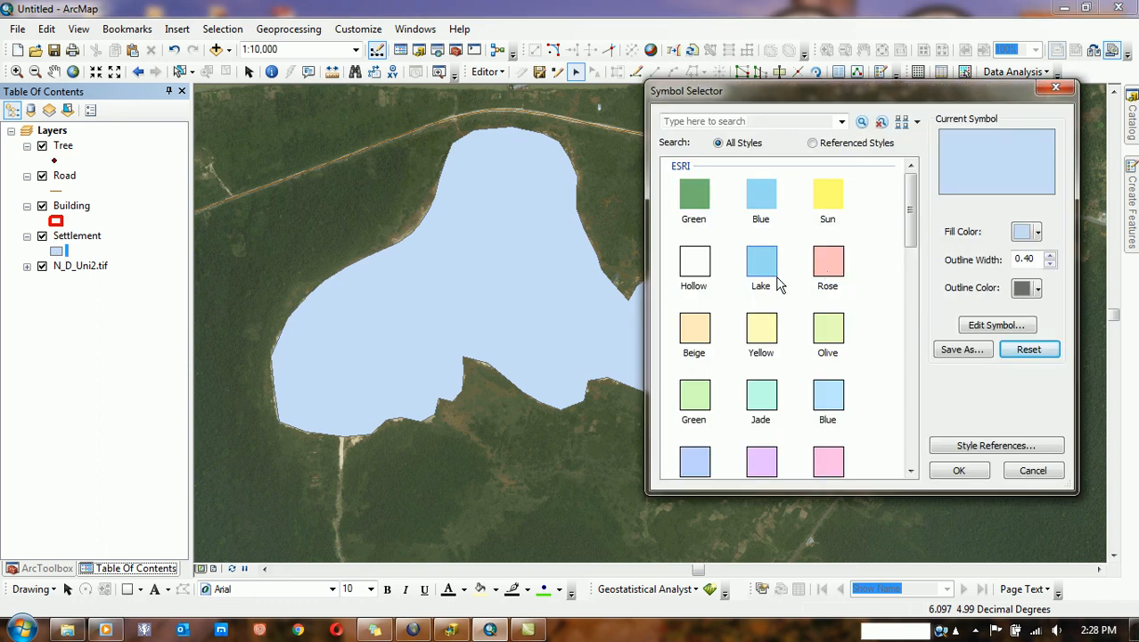
click(694, 263)
click(1029, 290)
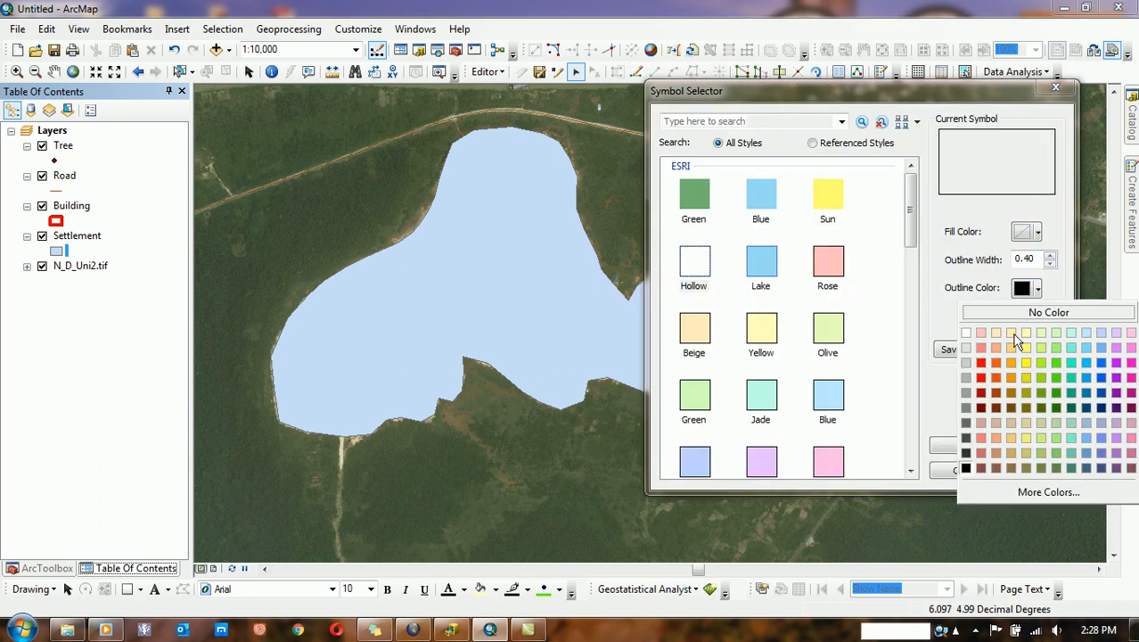
click(978, 381)
click(1048, 256)
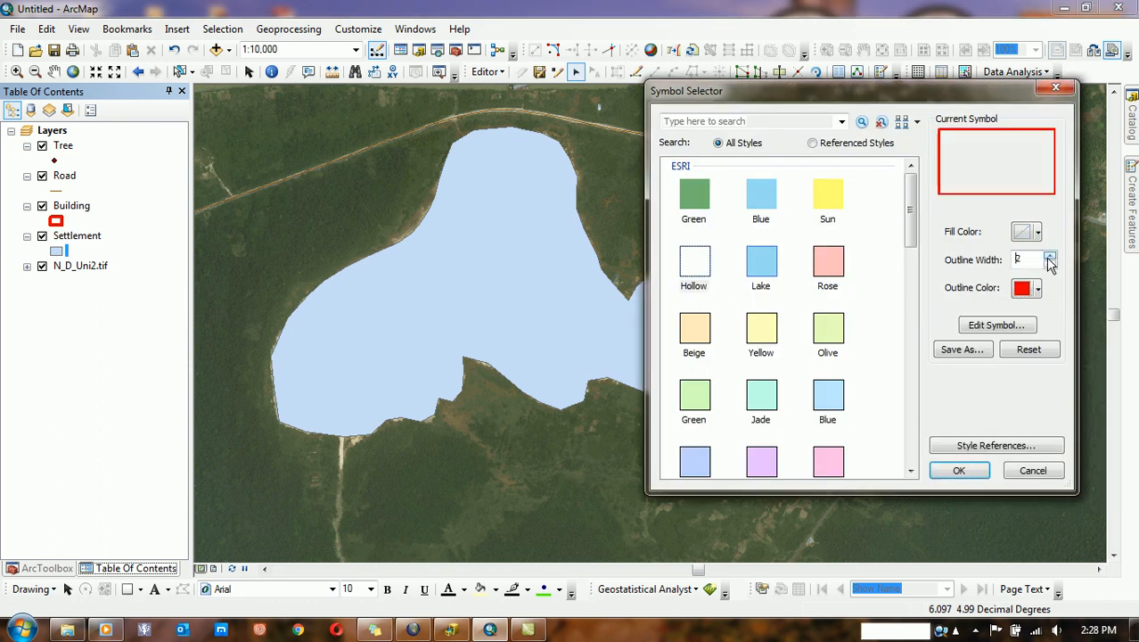
click(958, 469)
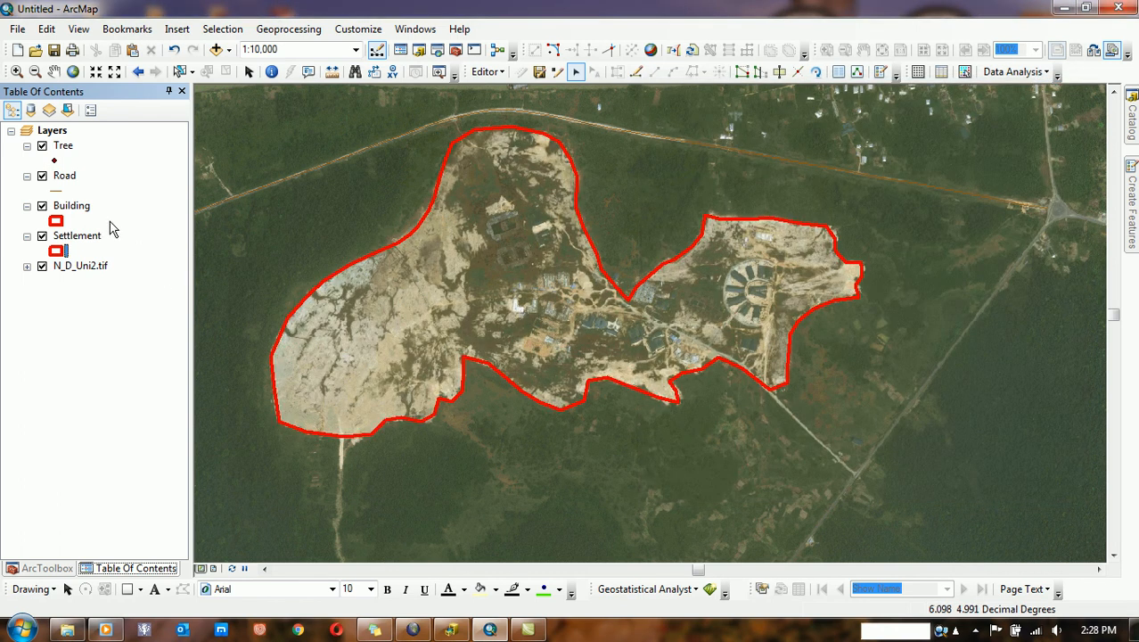
Change the Building layer's symbol to the Beige fill.
click(56, 220)
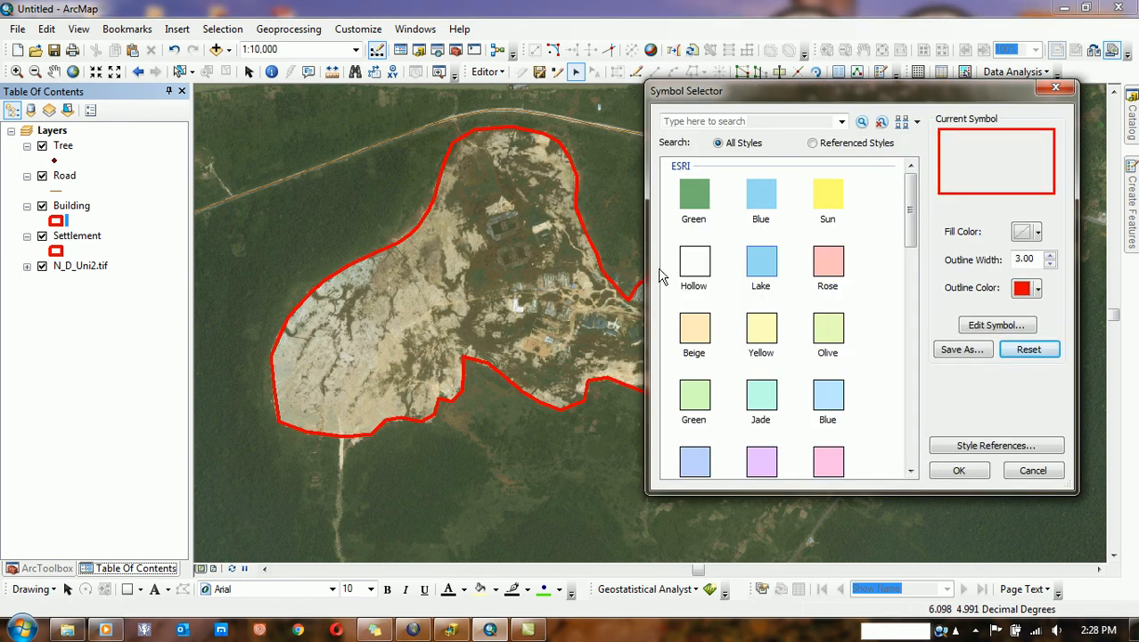
click(694, 330)
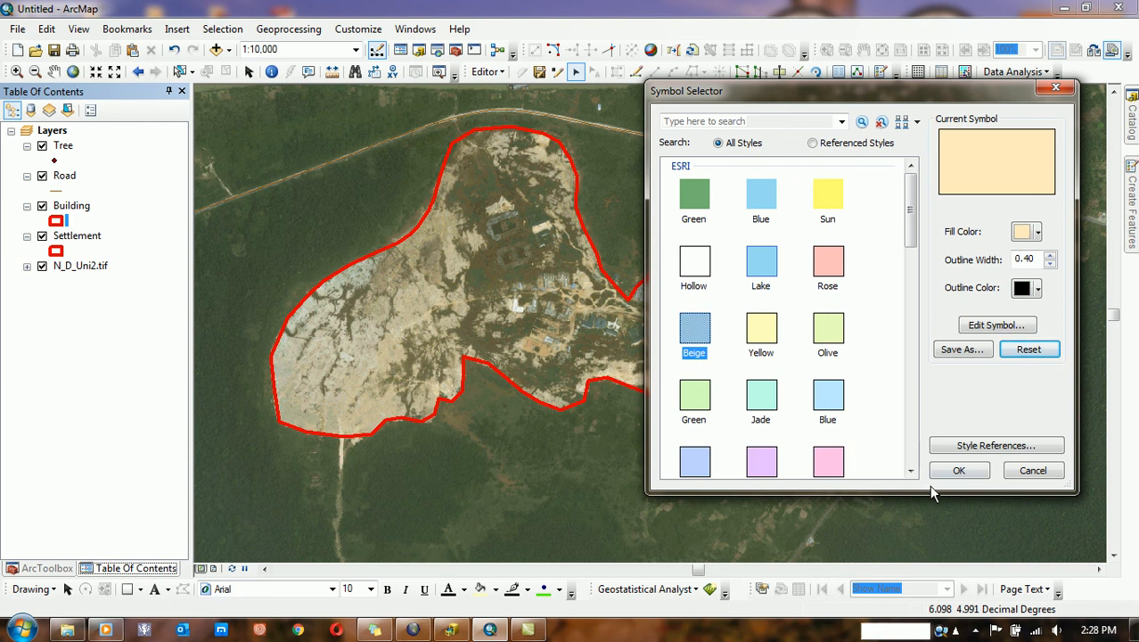
click(948, 474)
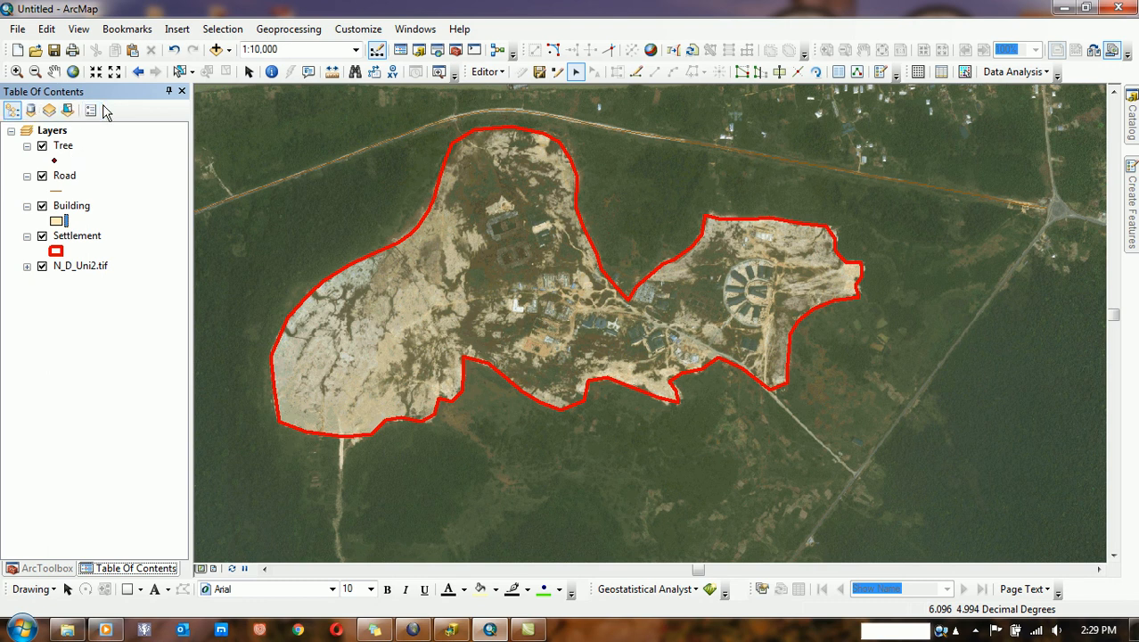
Review the layer list by source, by drawing order and by visibility.
click(31, 110)
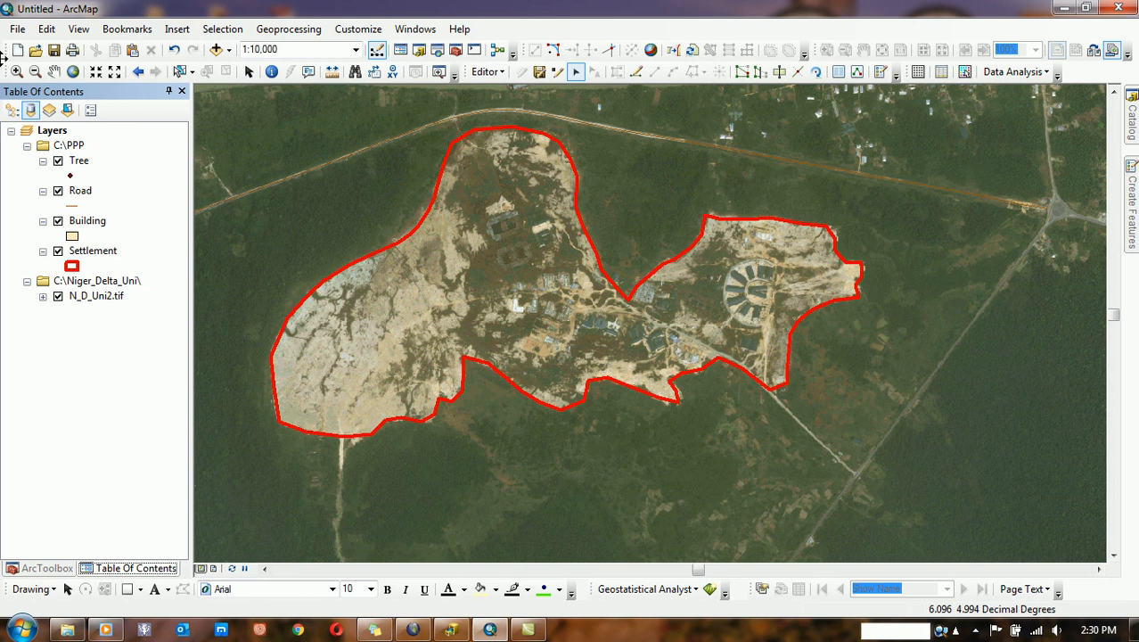
click(15, 110)
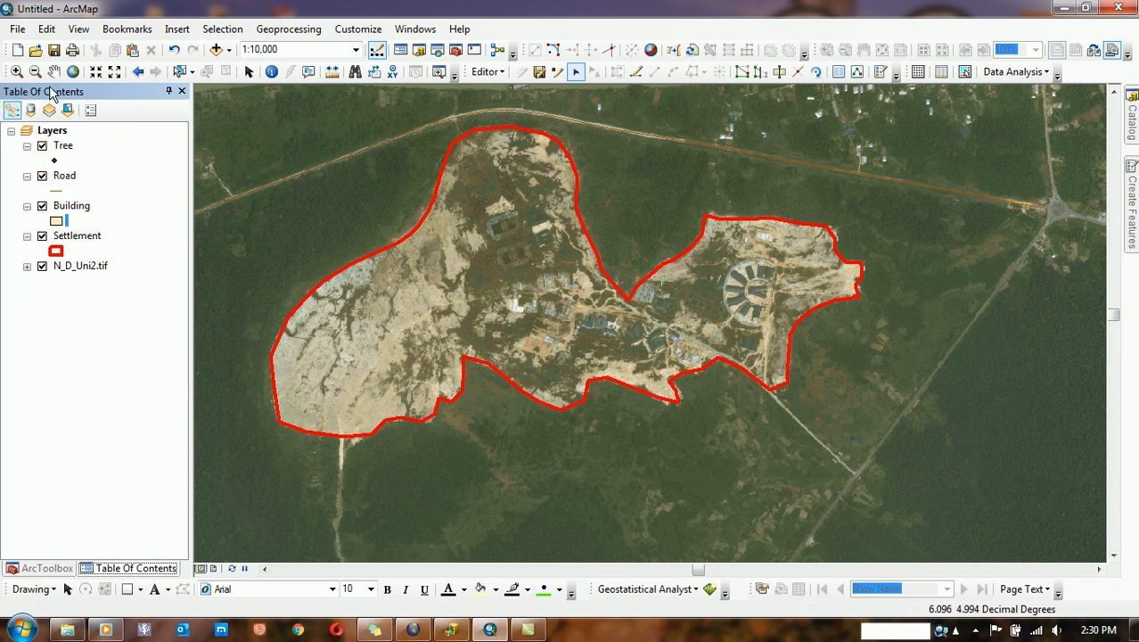
click(30, 110)
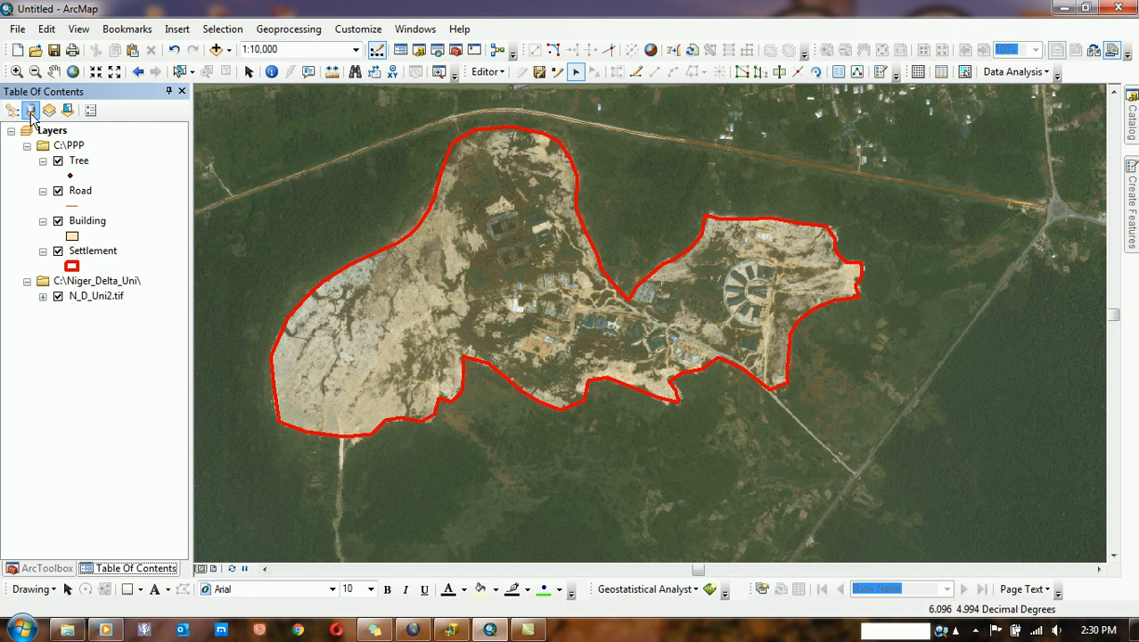
click(49, 110)
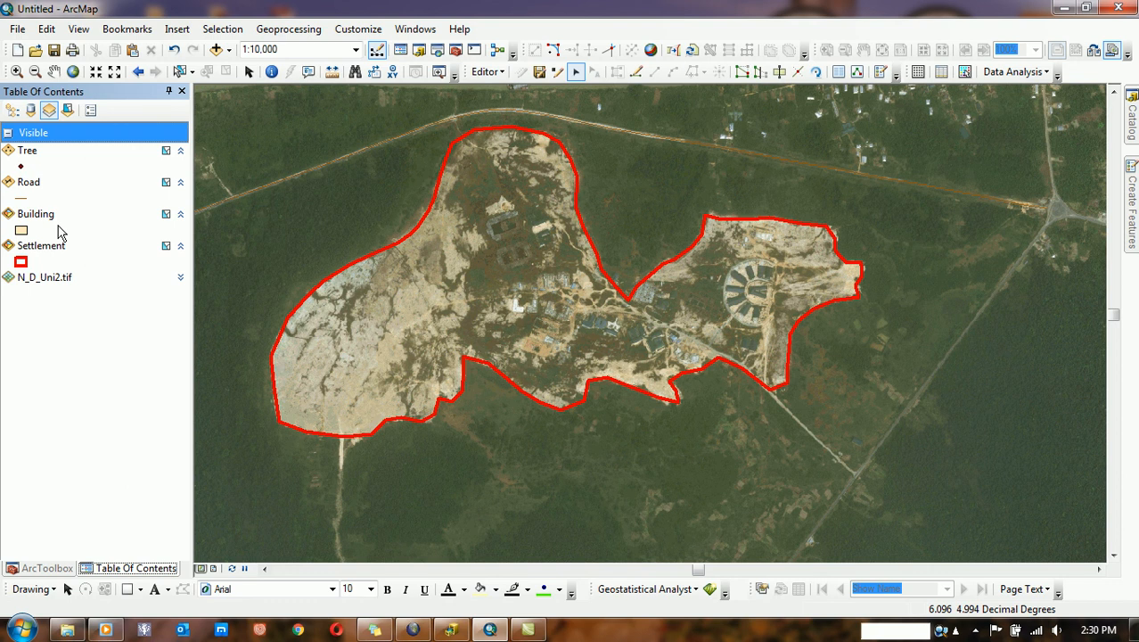
Make the Settlement layer non-selectable so it does not interfere with the buildings, and return the layer list to drawing order.
click(68, 111)
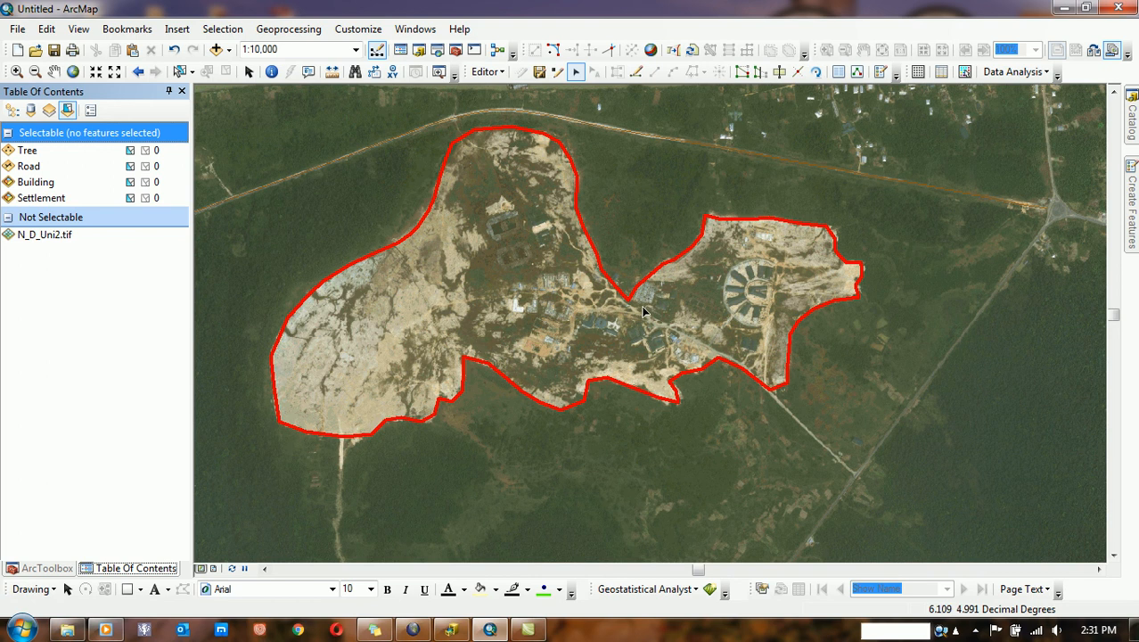
scroll(643, 310, up, 4)
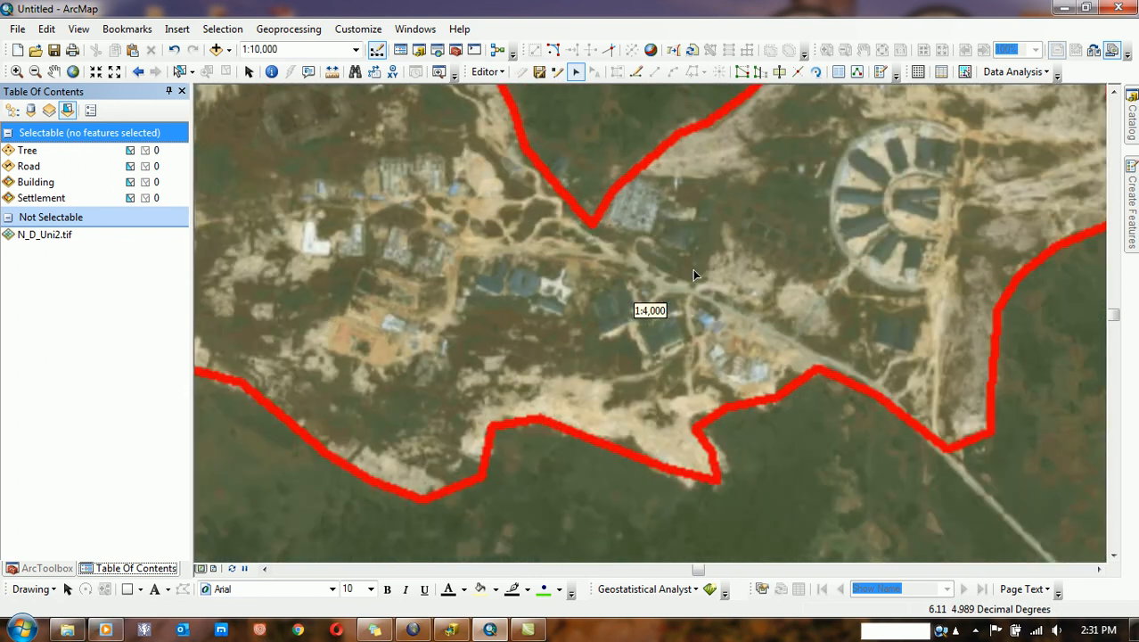
scroll(695, 274, up, 2)
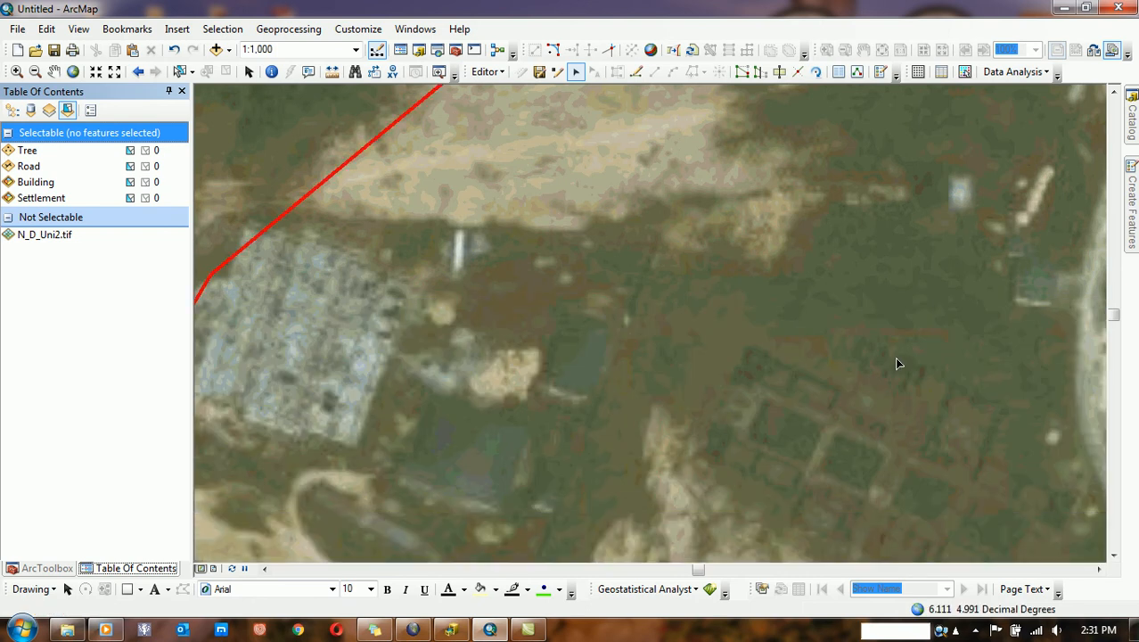
drag(893, 356, 591, 215)
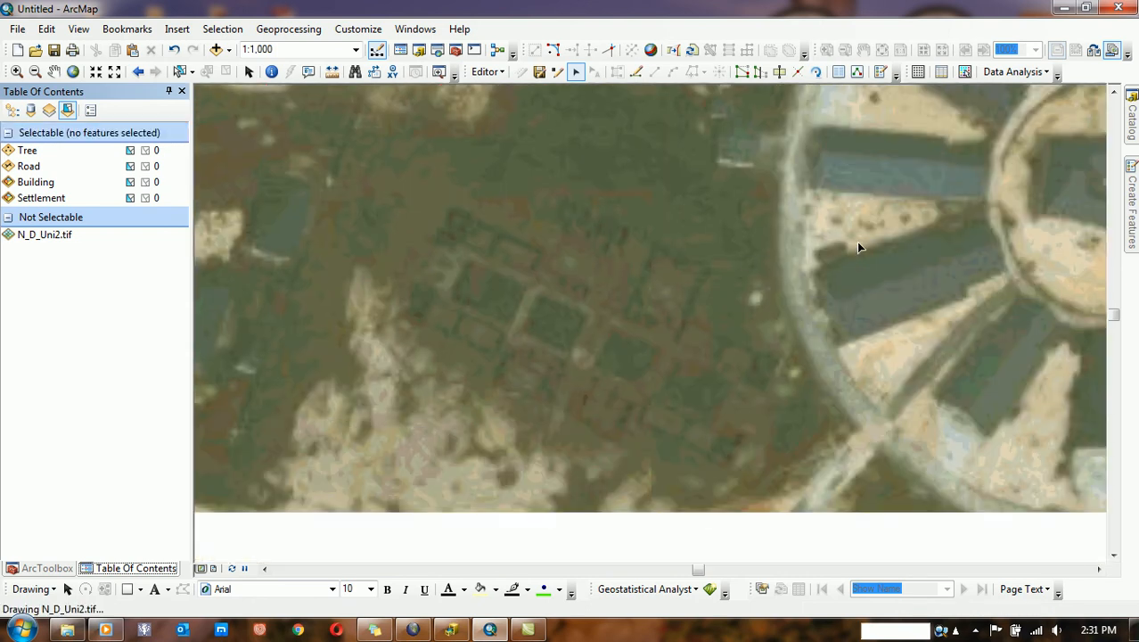
drag(980, 259, 666, 259)
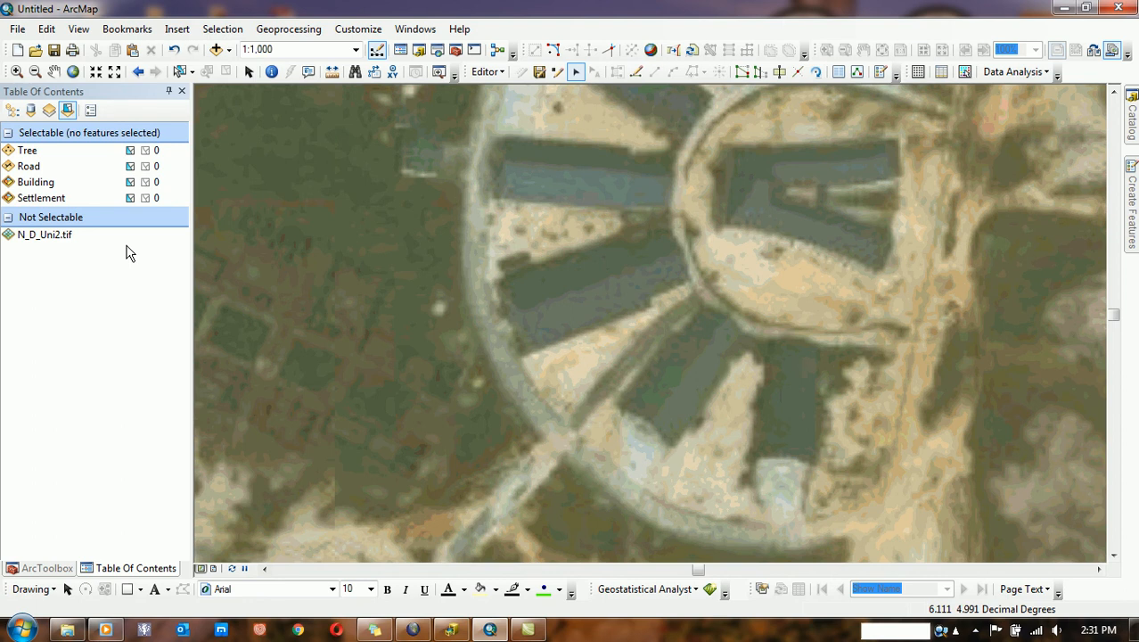
click(130, 198)
click(129, 199)
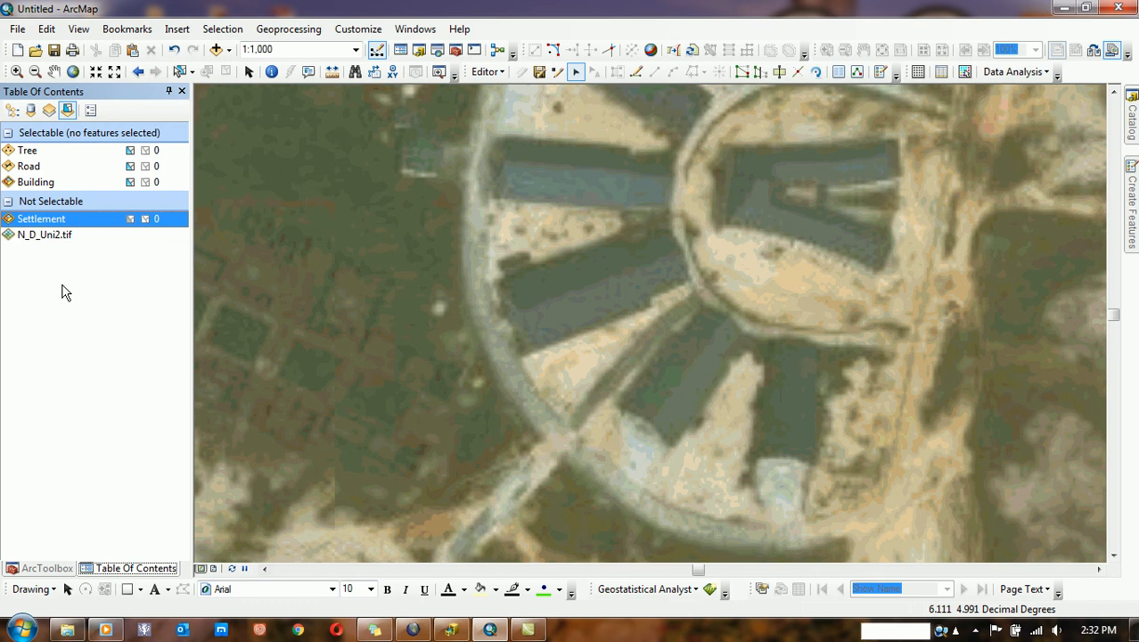
click(13, 109)
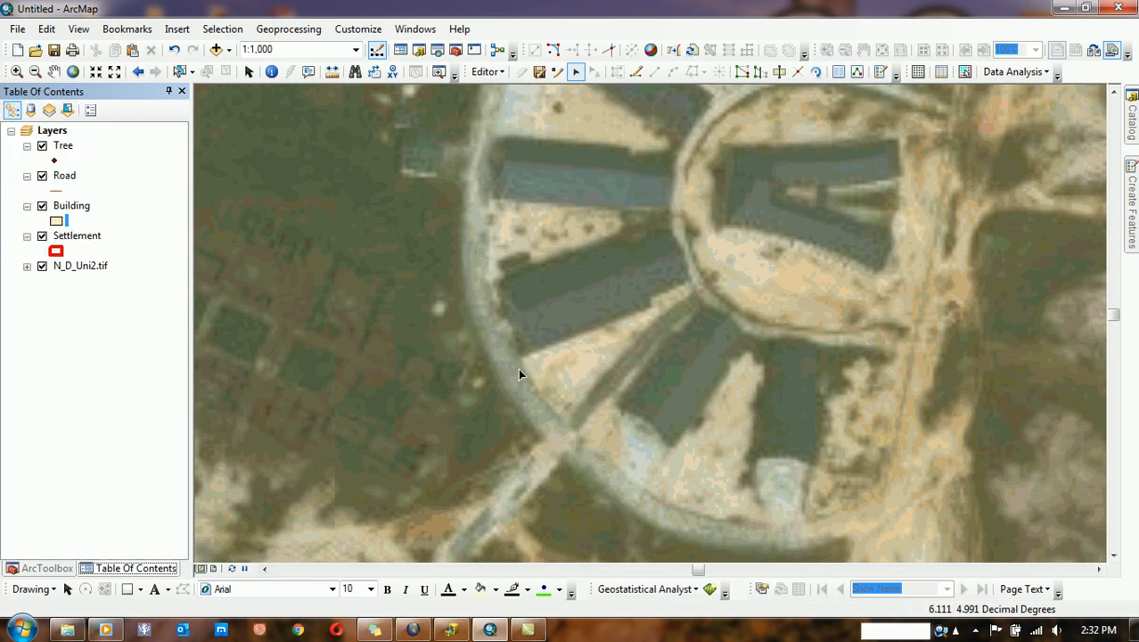
Restart the edit session to add the missing Building template to Create Features, with the circular compound in view at 1:1,500.
scroll(605, 348, up, 8)
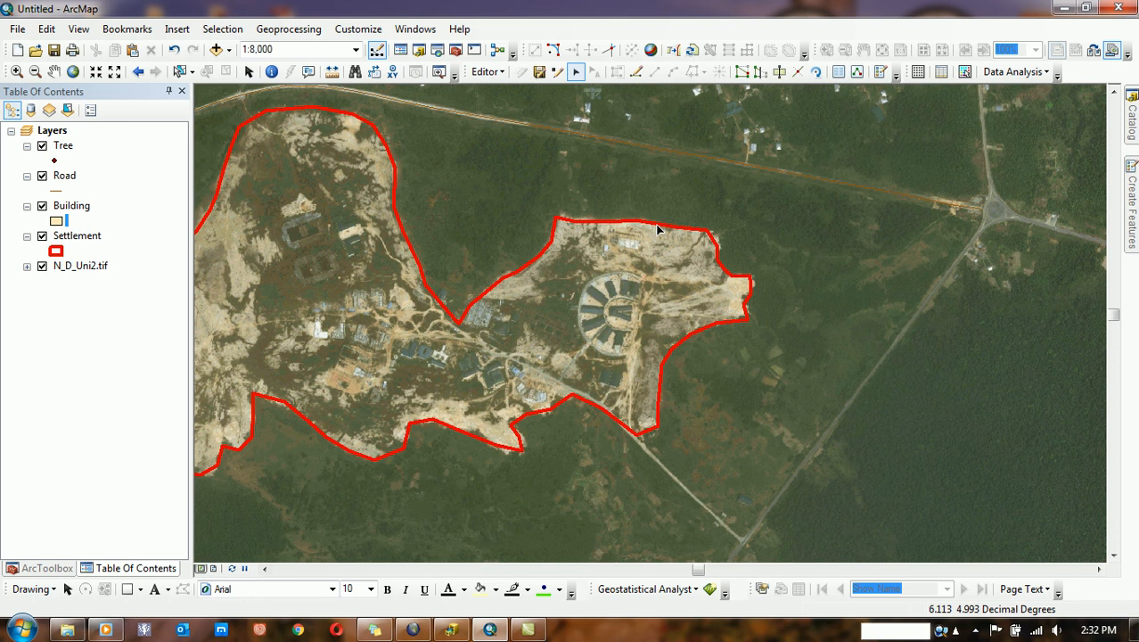
scroll(621, 271, up, 5)
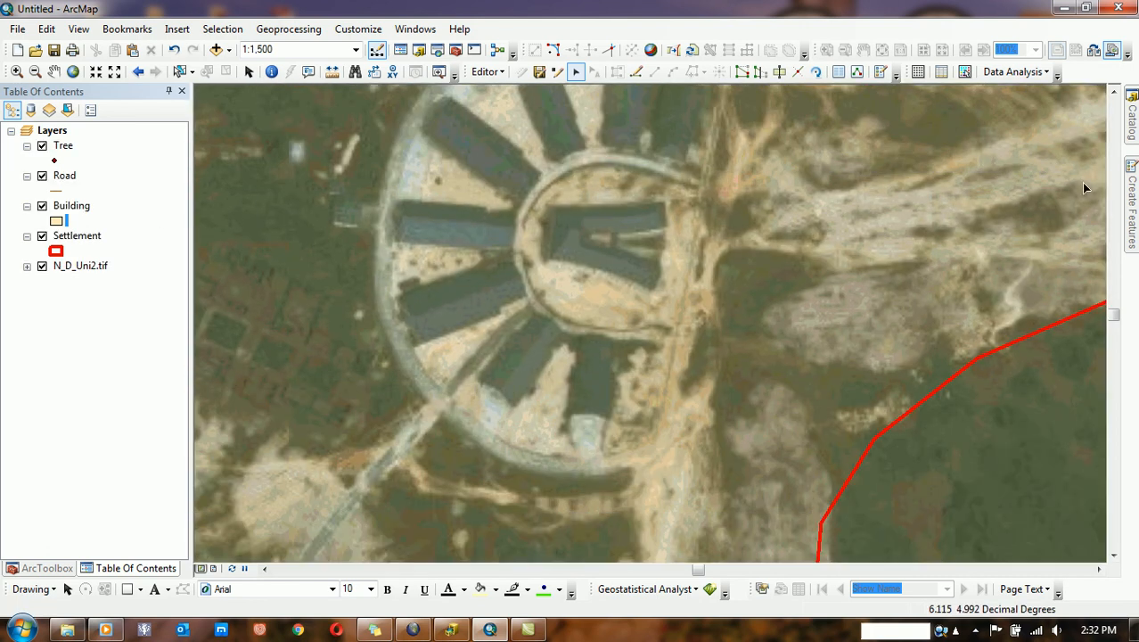
click(1133, 198)
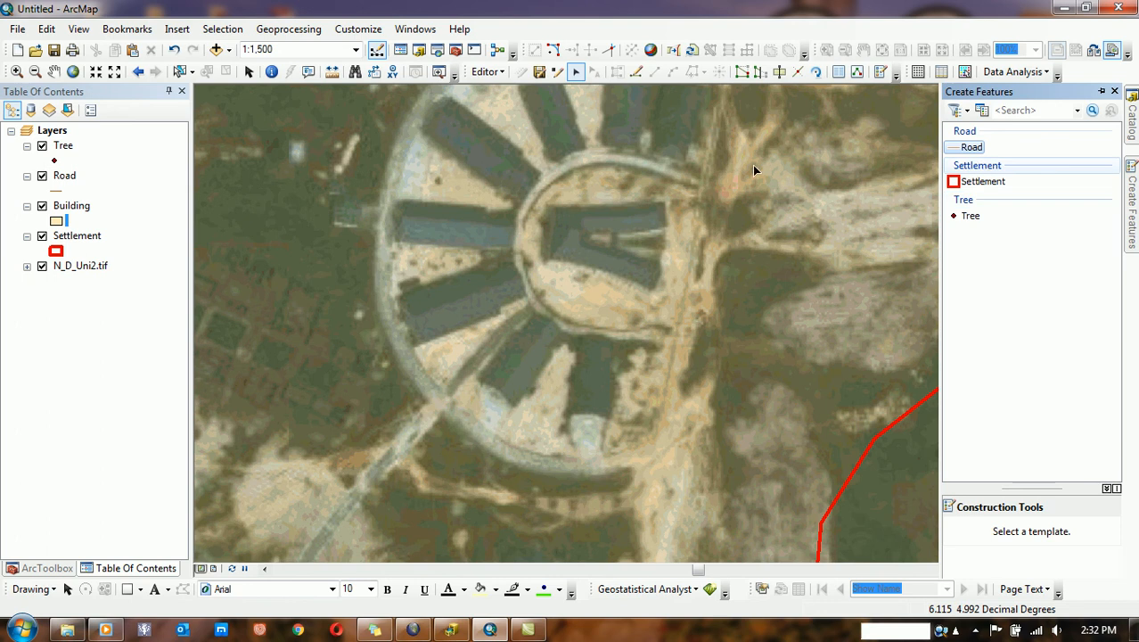
click(556, 72)
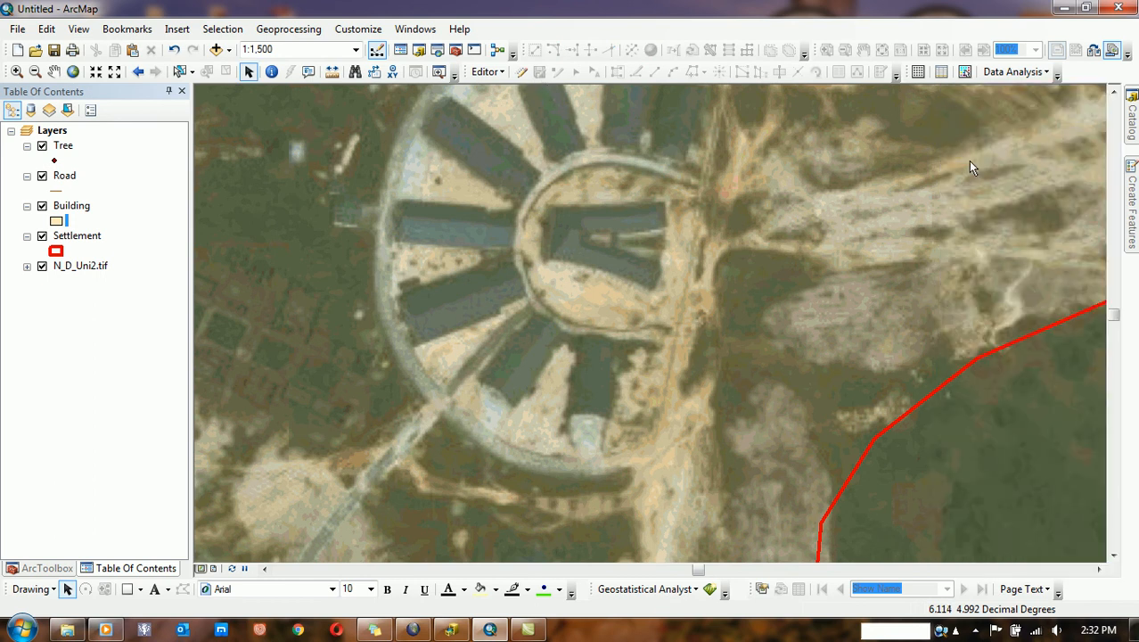
click(527, 72)
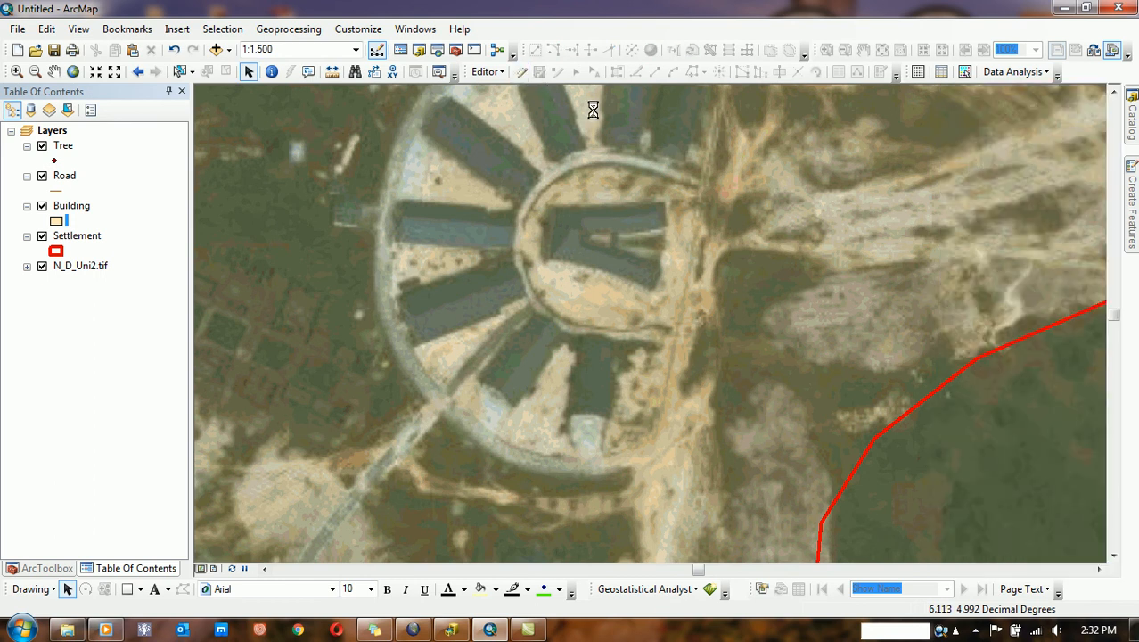
click(1131, 192)
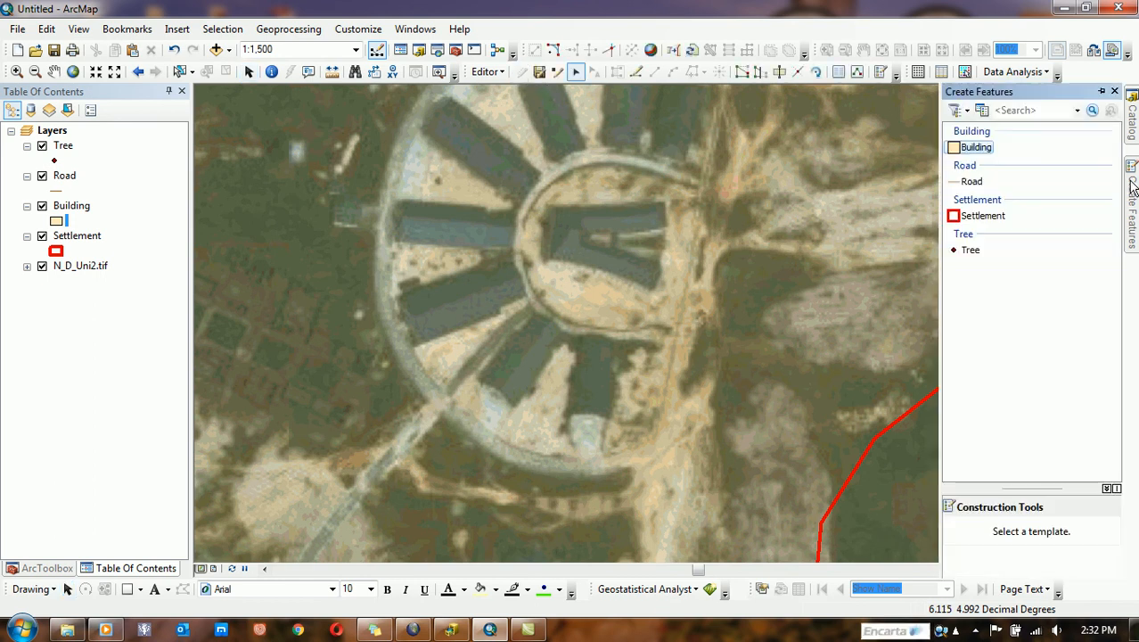
Digitize the elongated block on the west side of the circular compound as a four-corner Building polygon at 1:800.
click(976, 147)
scroll(446, 222, up, 1)
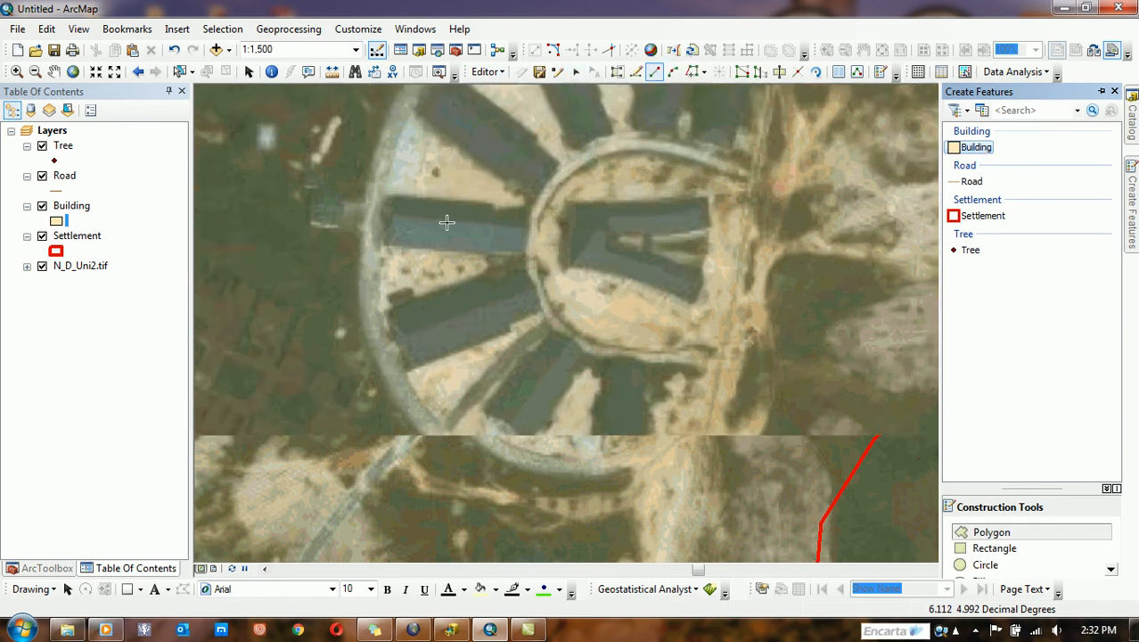
scroll(446, 222, up, 1)
click(361, 187)
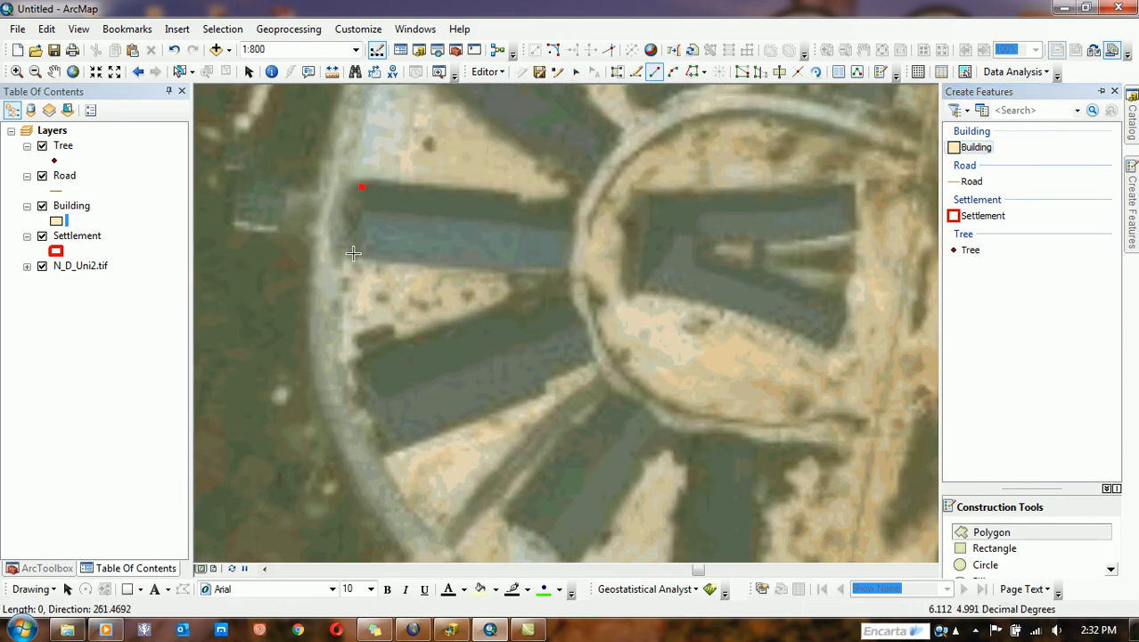
click(358, 260)
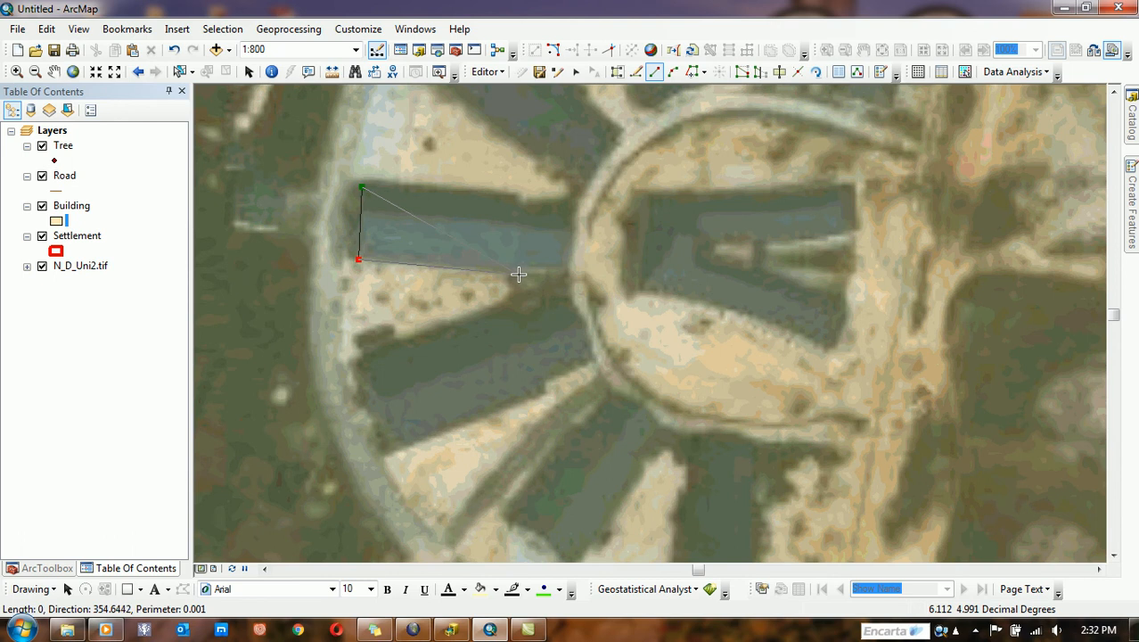
click(567, 272)
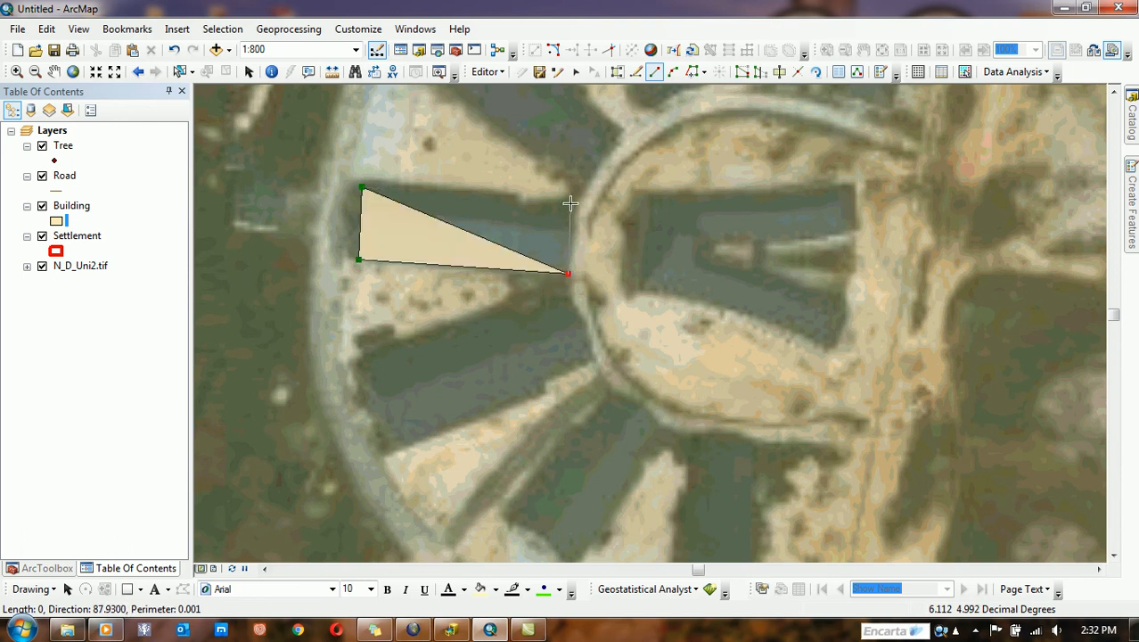
double_click(570, 197)
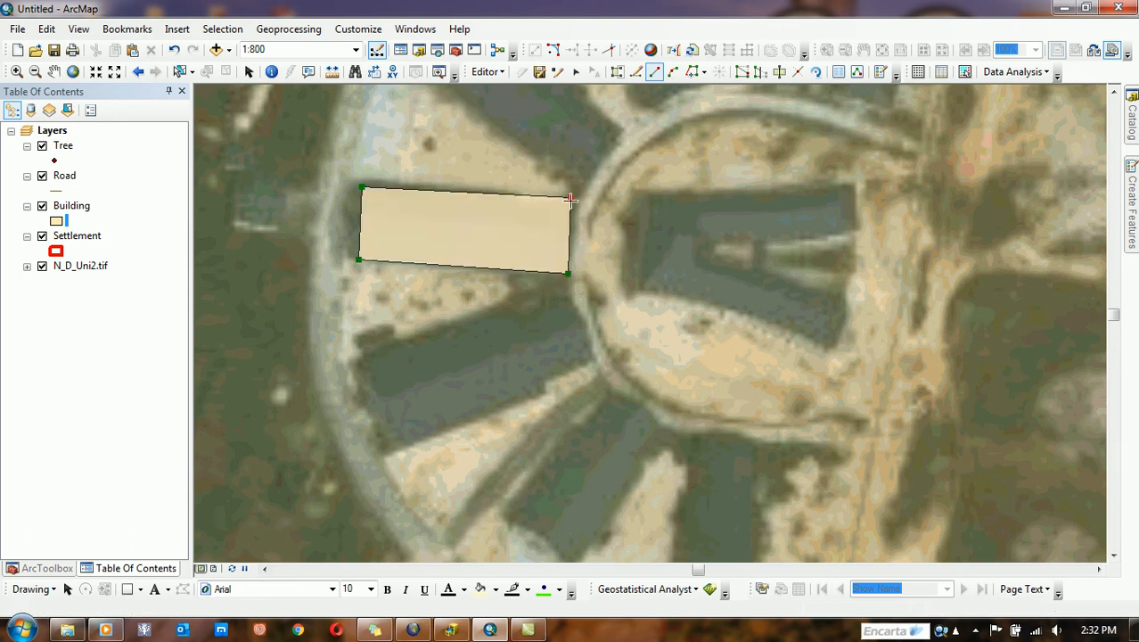
Digitize the elongated southwest block of the circular compound as a four-corner Building polygon at 1:800.
drag(559, 355, 564, 231)
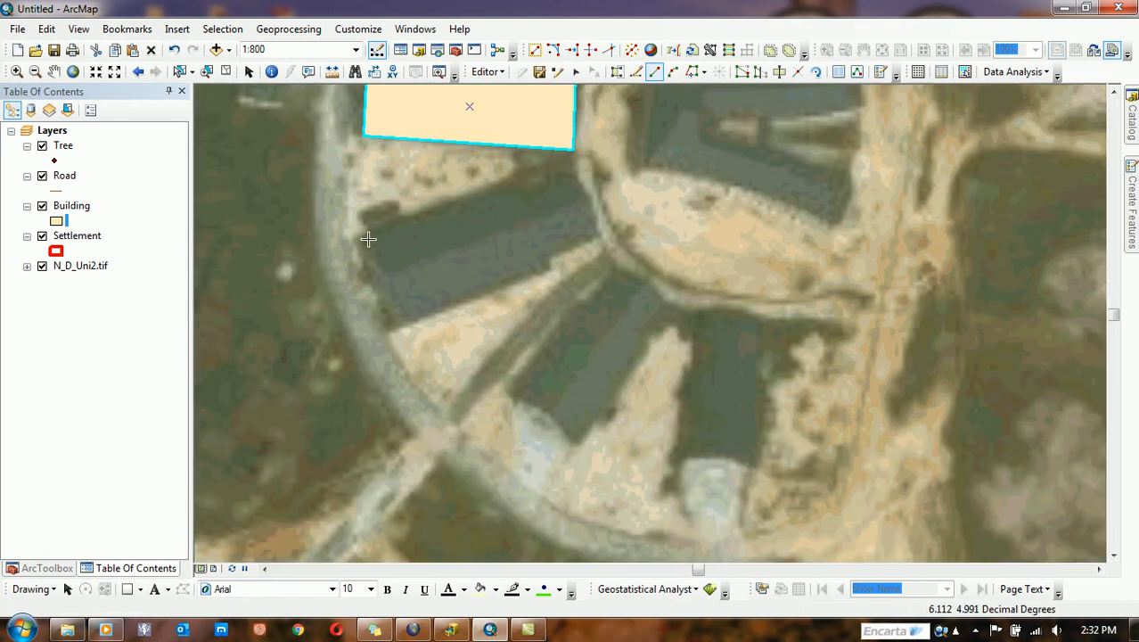
click(357, 240)
click(393, 327)
click(604, 243)
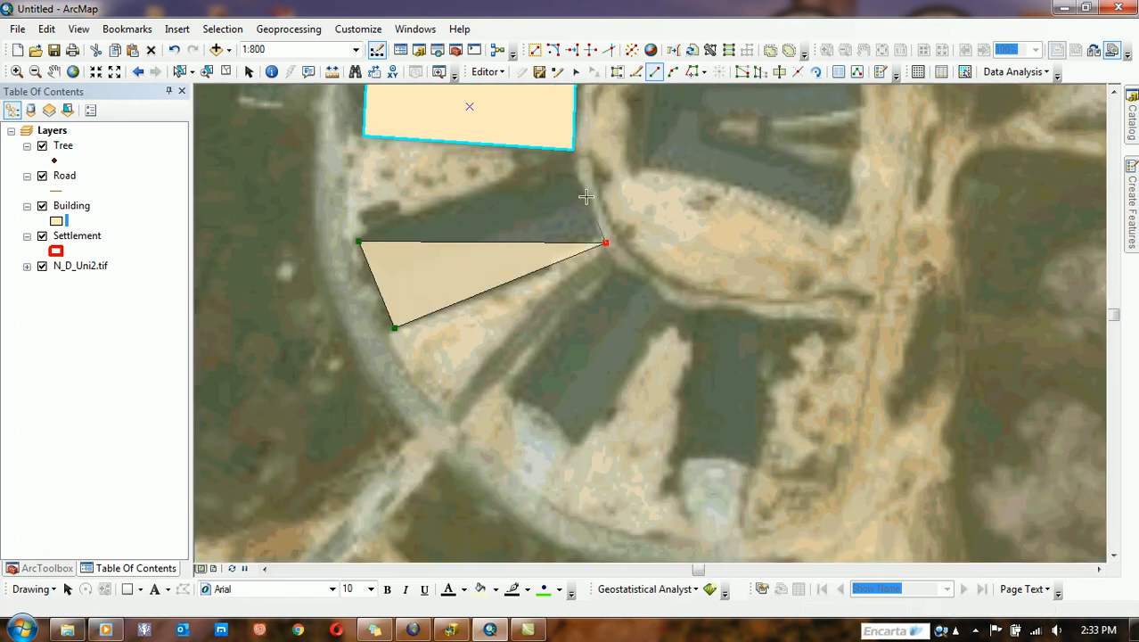
double_click(575, 165)
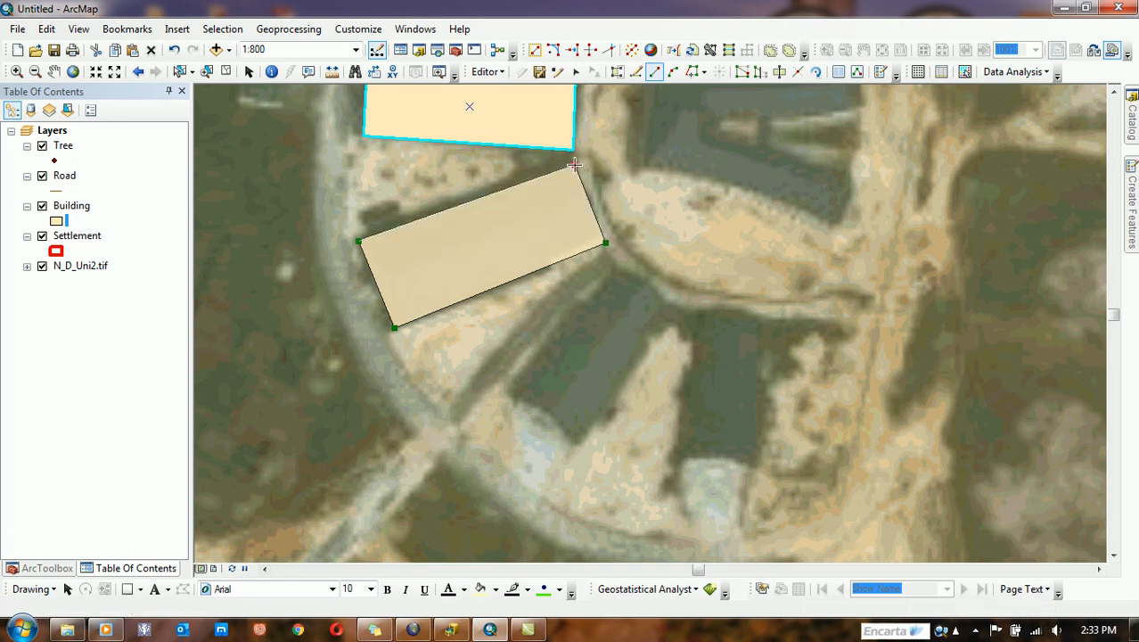
Digitize the slanted block between the southwest and south blocks of the circular compound as a four-corner Building polygon.
drag(646, 345, 521, 223)
click(389, 272)
click(450, 318)
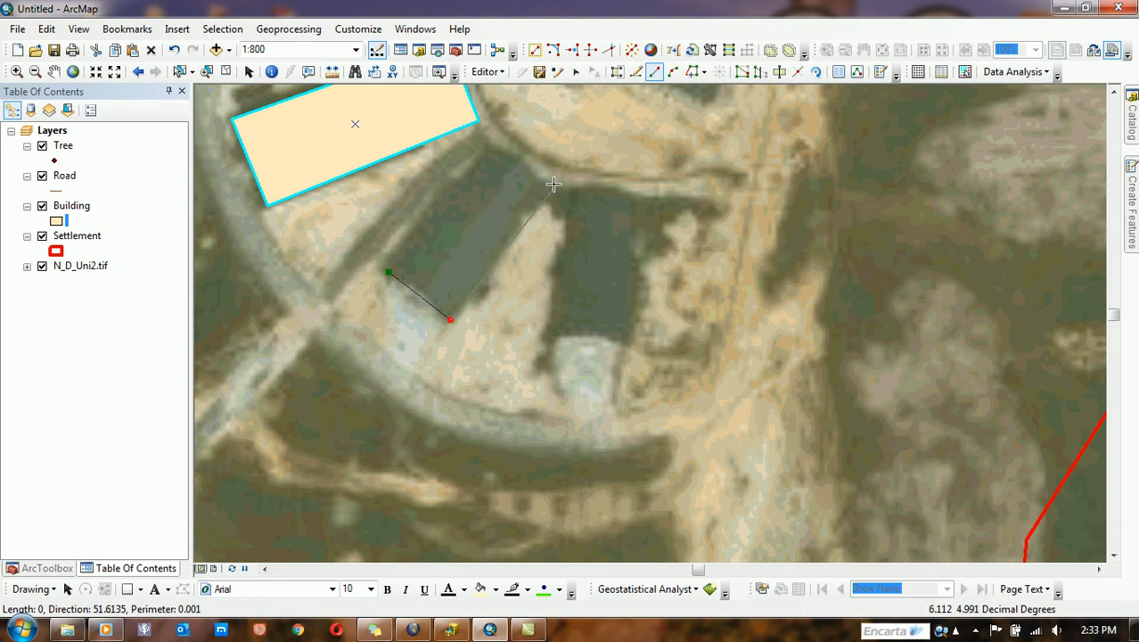
click(545, 180)
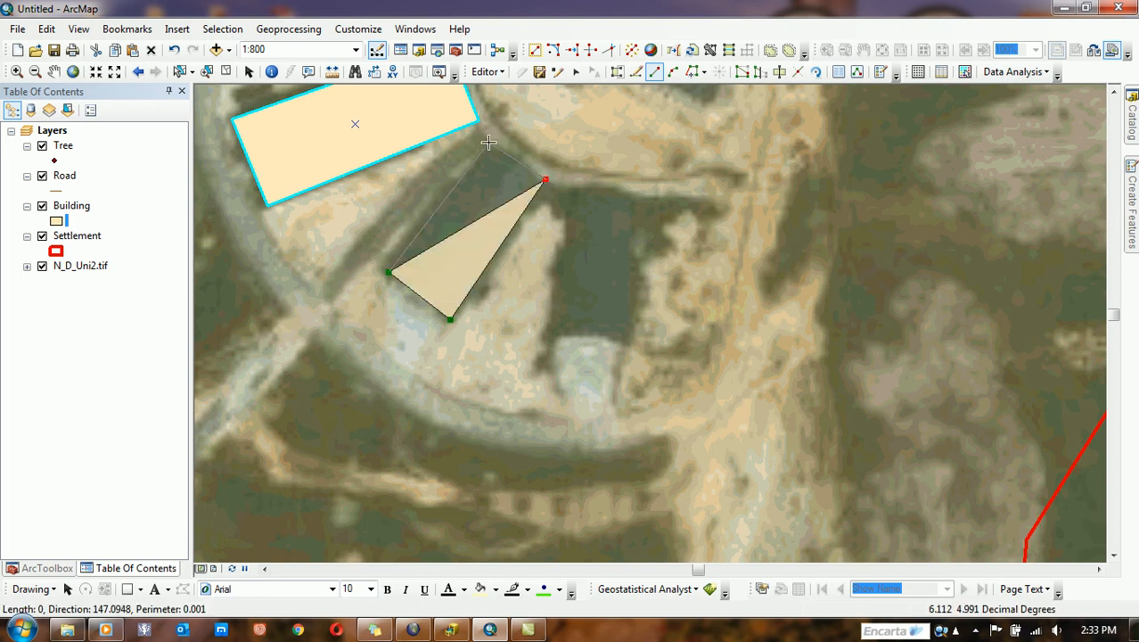
double_click(488, 135)
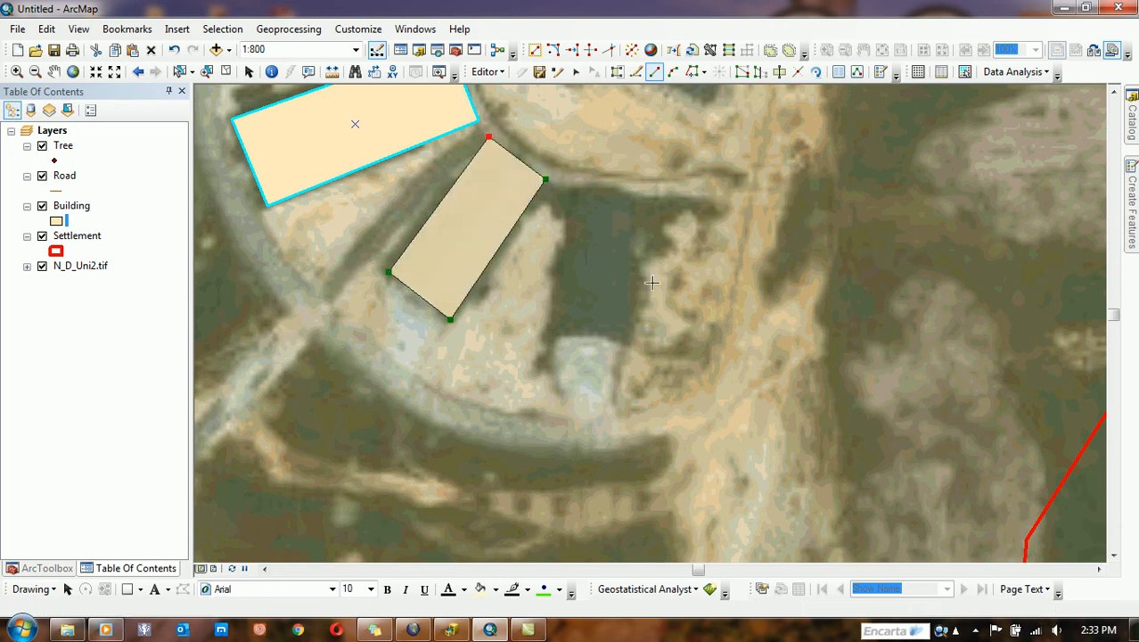
Digitize the near-vertical block at the south end of the circular compound as a four-corner Building polygon.
click(570, 189)
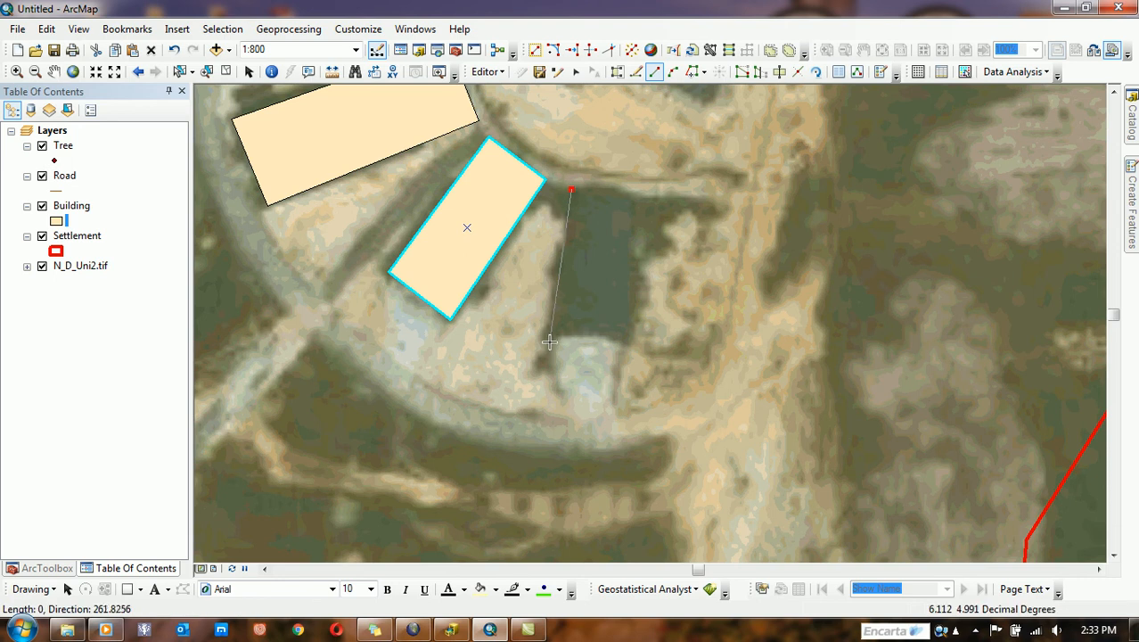
click(551, 346)
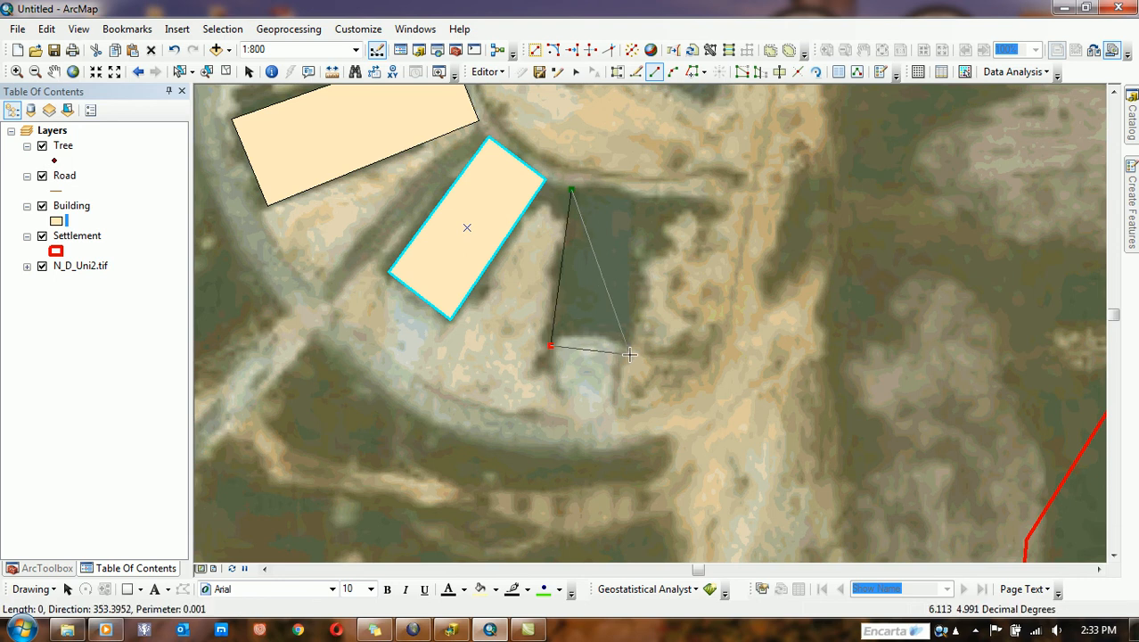
click(629, 355)
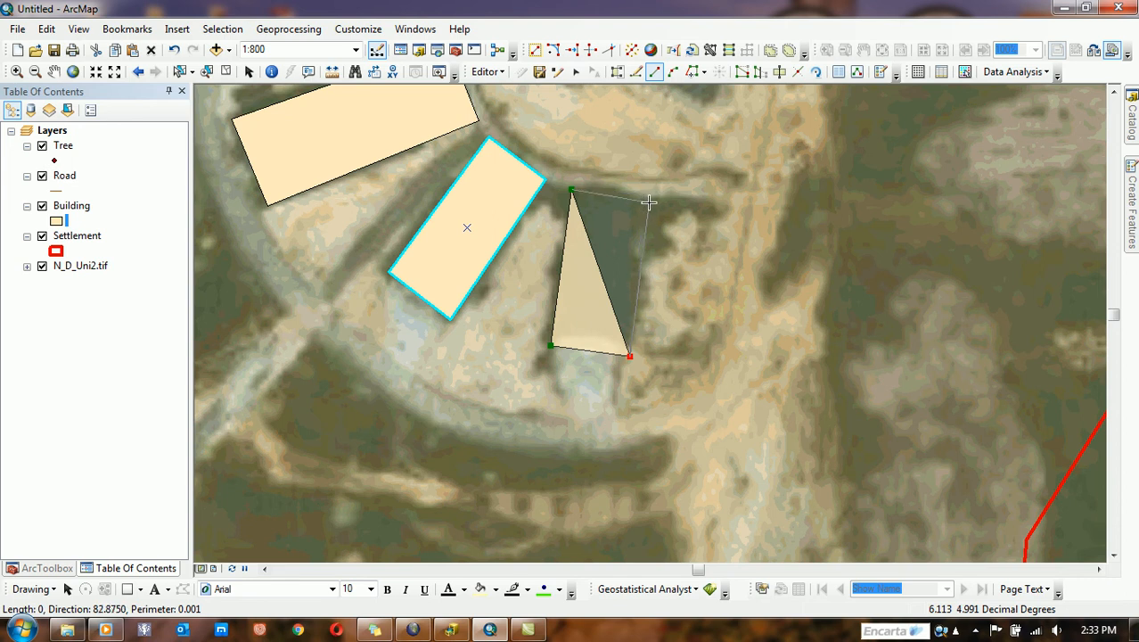
double_click(650, 202)
Delete the Building polygon on the west side of the circular compound.
scroll(669, 344, up, 3)
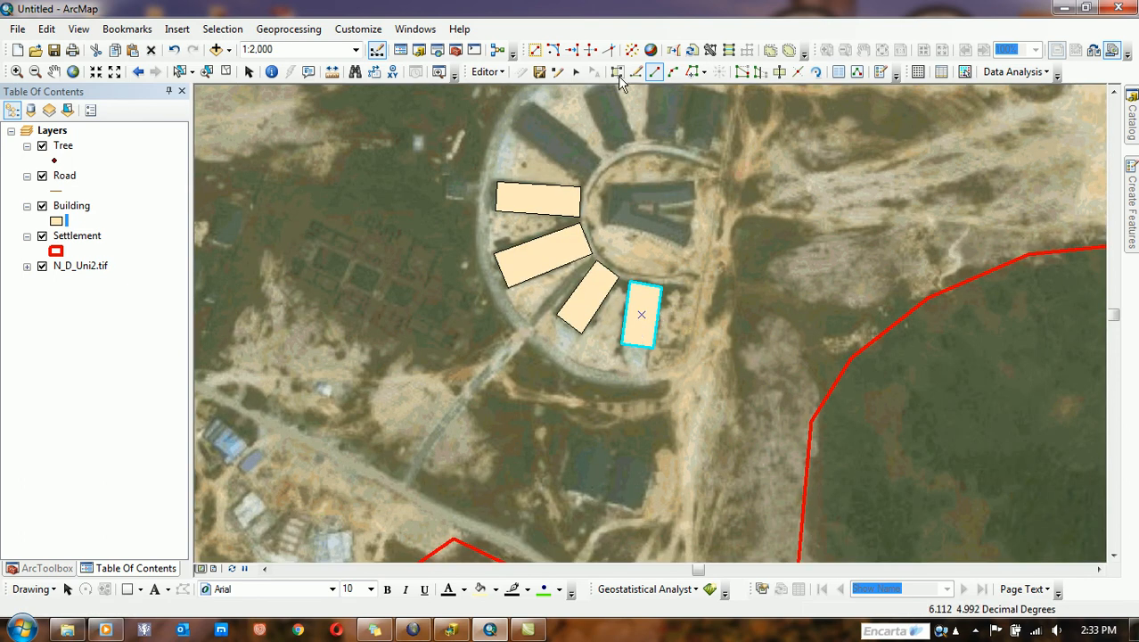
click(576, 71)
click(551, 201)
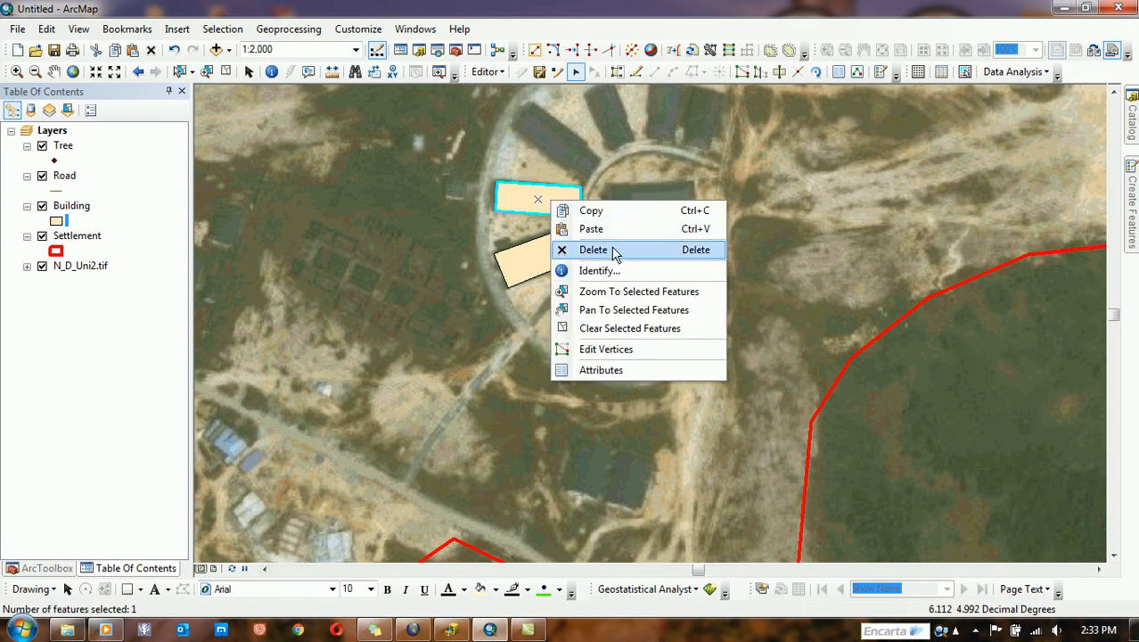
click(151, 50)
click(150, 51)
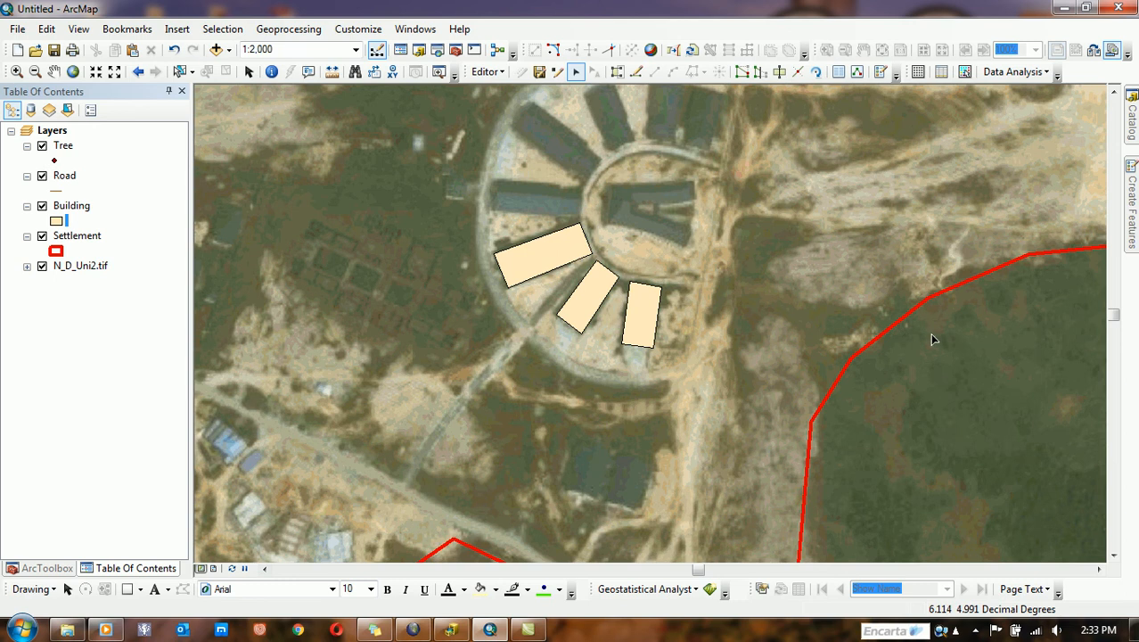
Make the Settlement layer selectable in the layer list by selection.
scroll(921, 357, up, 2)
scroll(921, 356, up, 2)
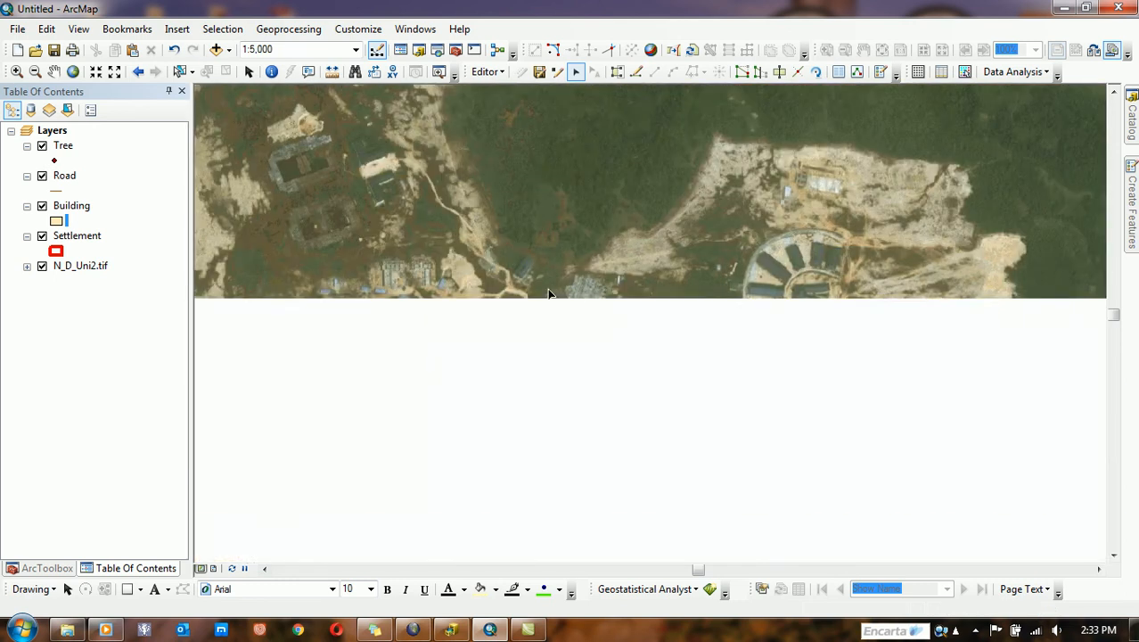
click(67, 109)
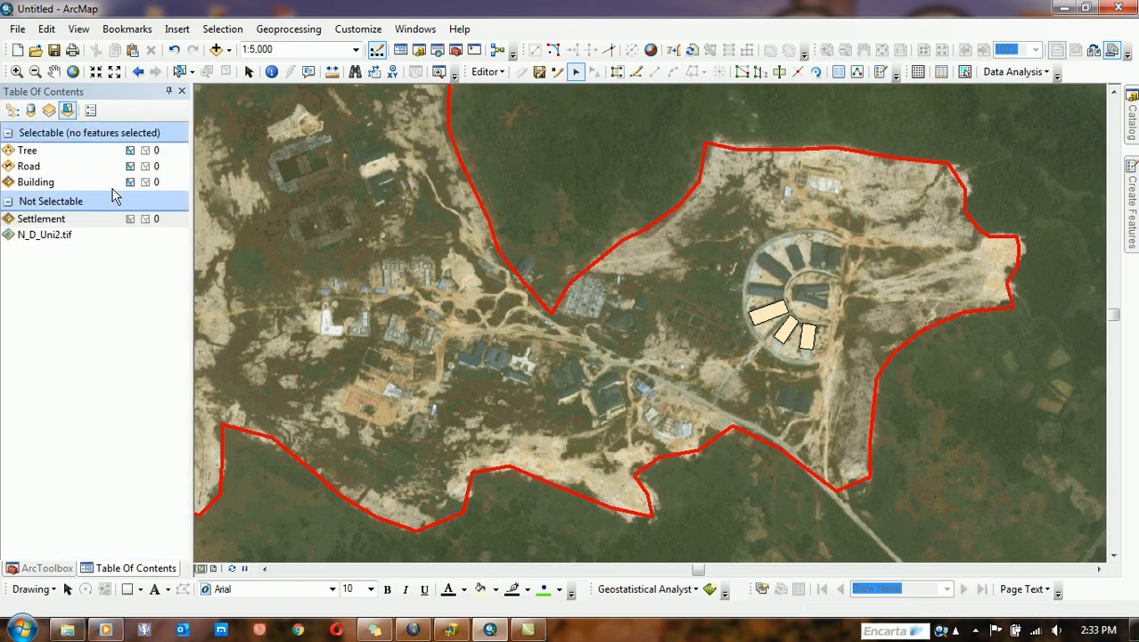
click(133, 220)
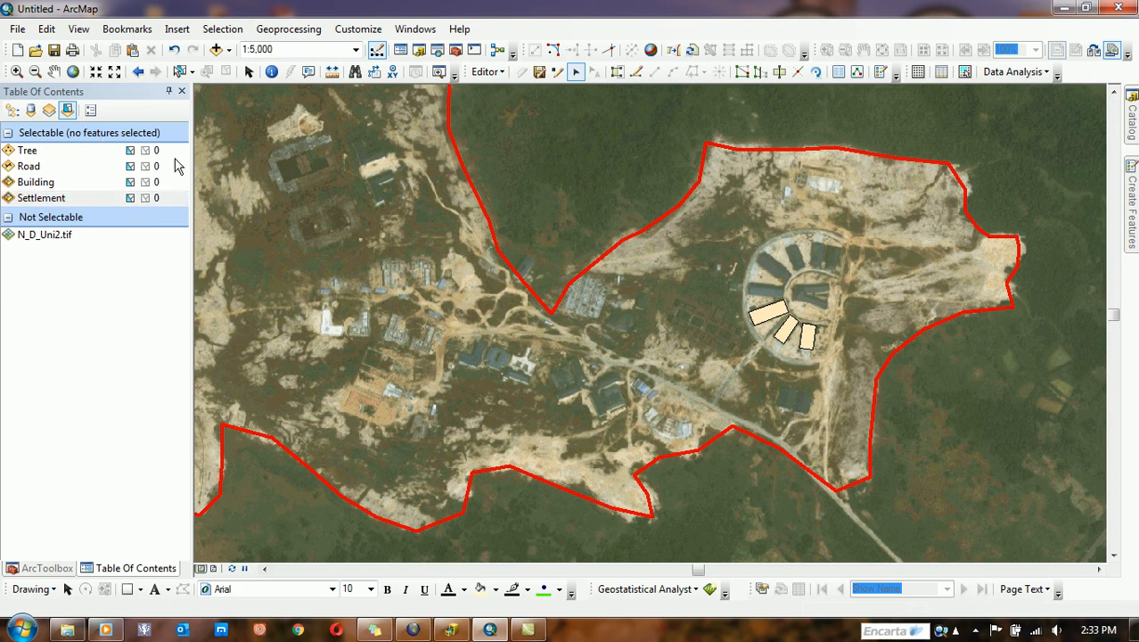
Box-select the two southern Building polygons while Settlement is selectable, check the selection at 1:8,000, and clear it.
scroll(680, 291, up, 2)
scroll(699, 278, down, 5)
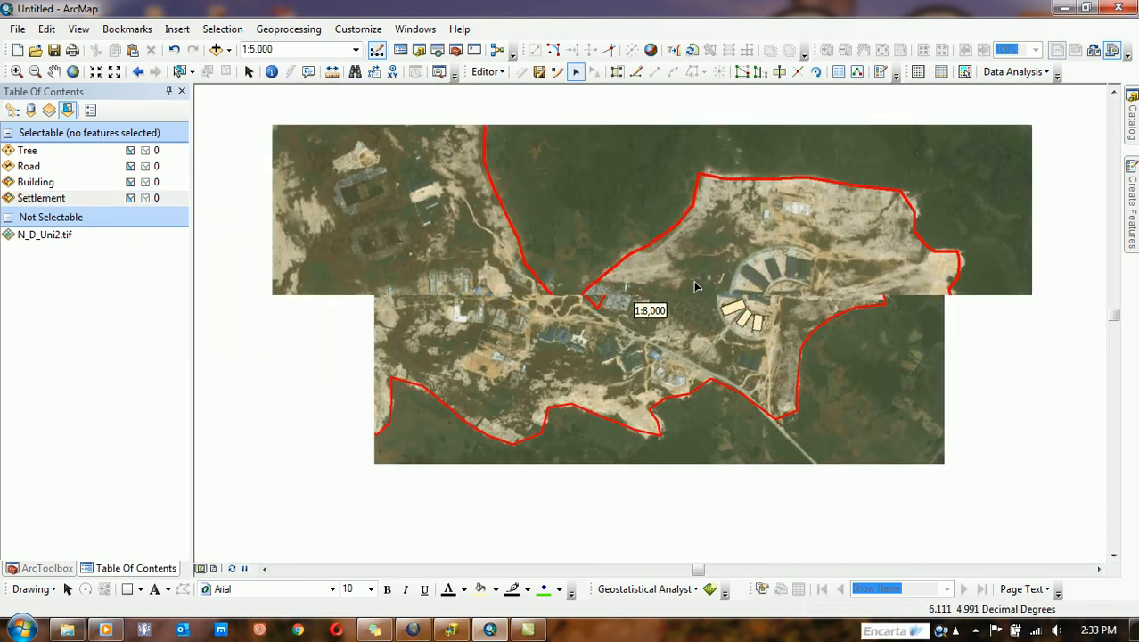
scroll(700, 282, down, 4)
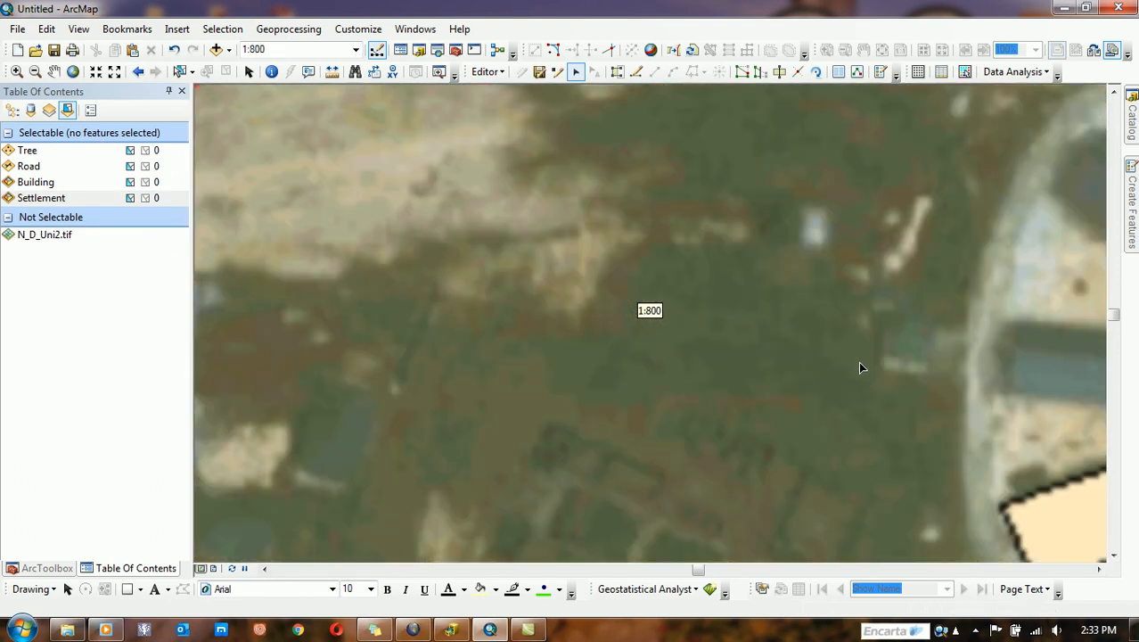
drag(885, 376, 359, 197)
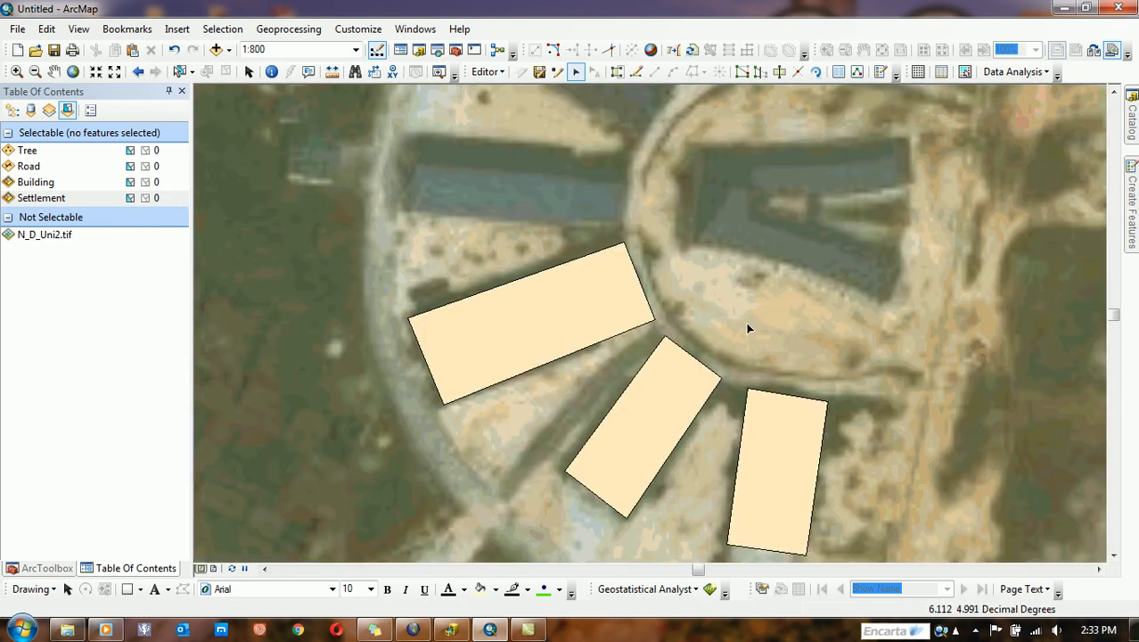
drag(751, 333, 590, 190)
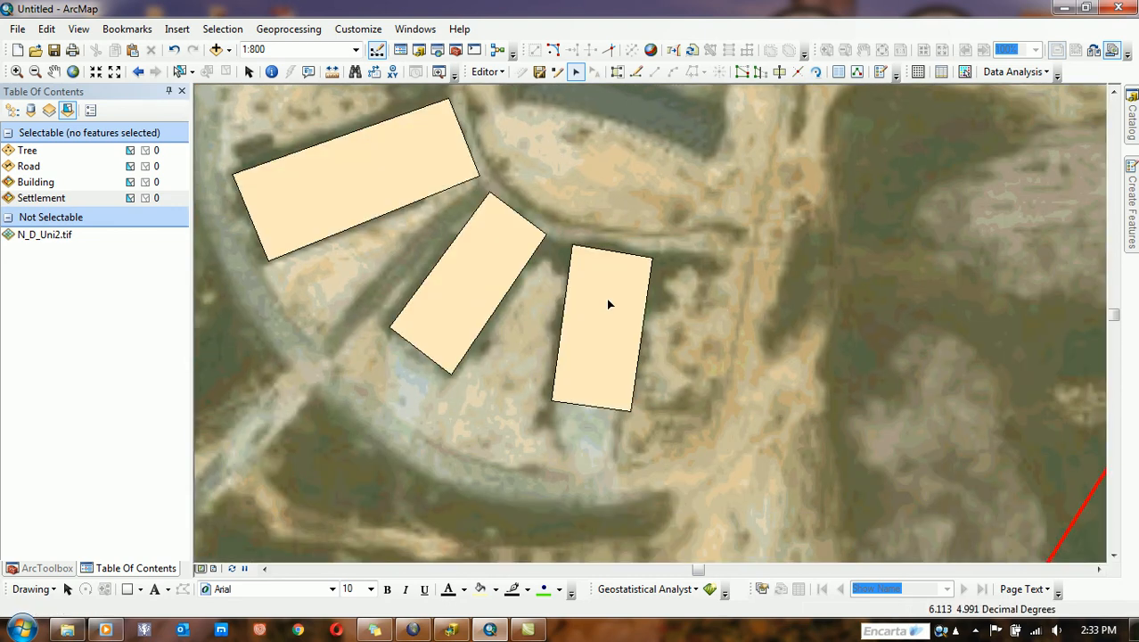
drag(740, 309, 547, 282)
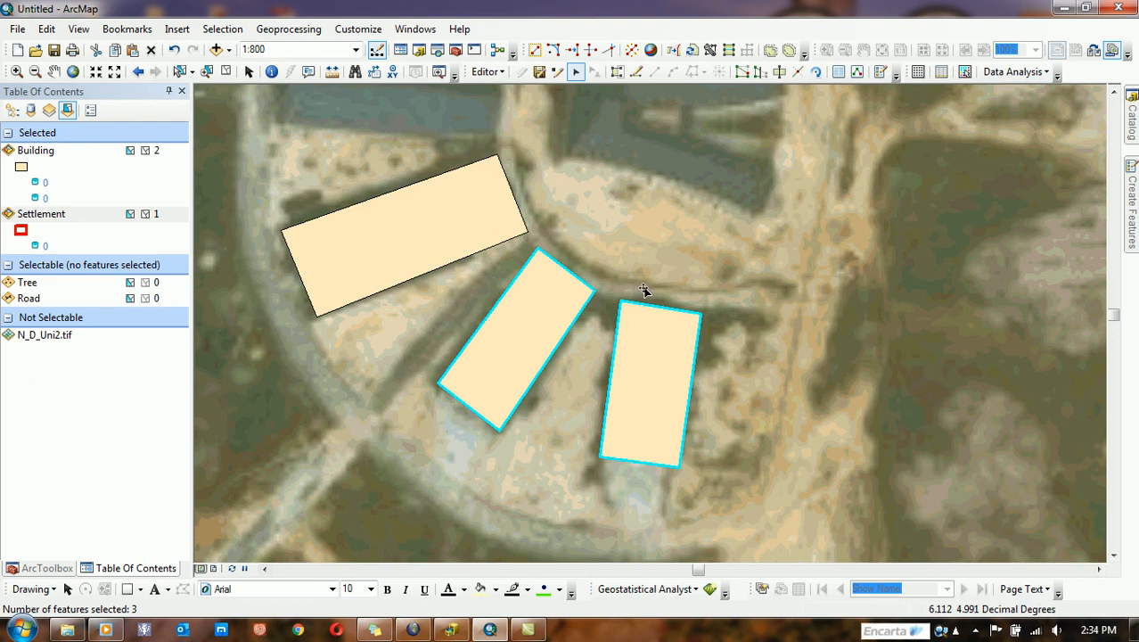
scroll(643, 290, up, 10)
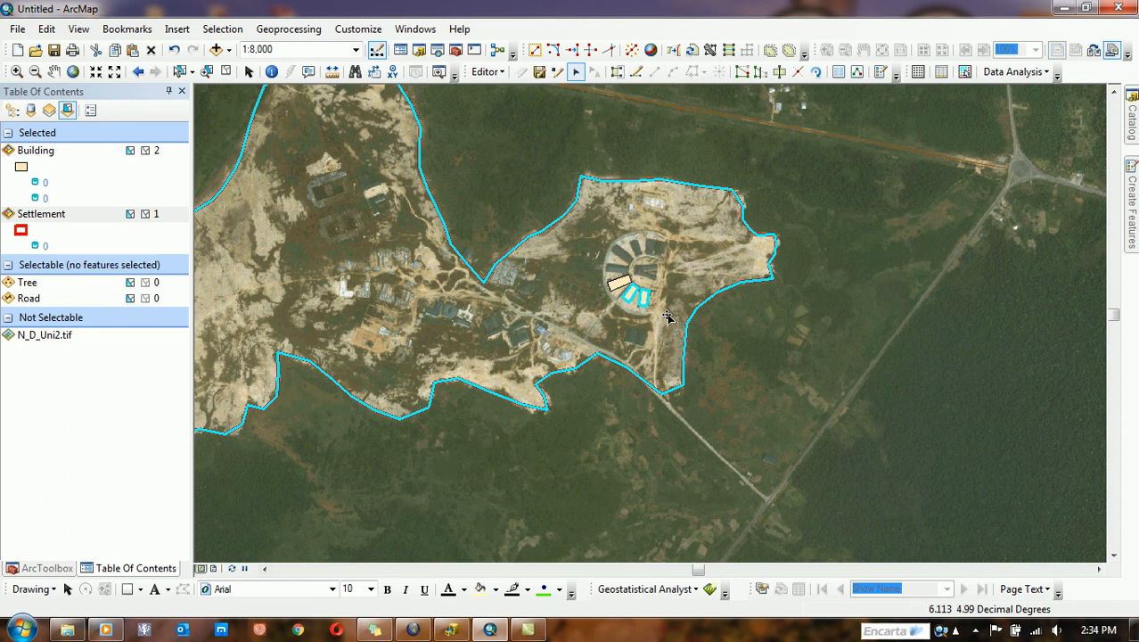
click(816, 349)
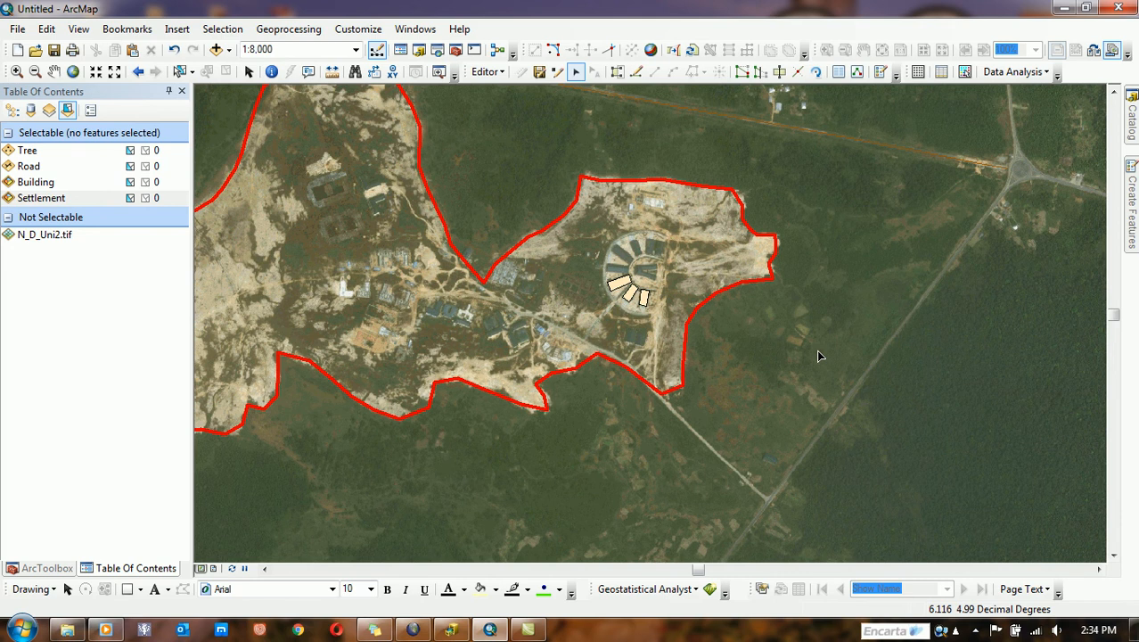
Make the Settlement layer non-selectable again in the layer list by selection.
scroll(818, 355, up, 4)
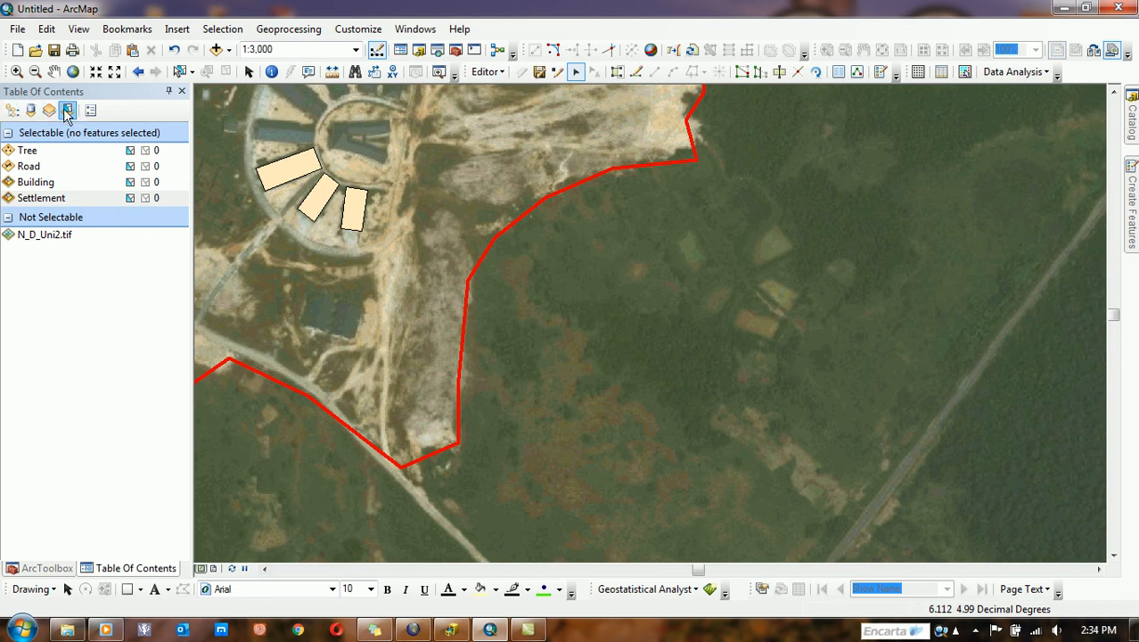
click(13, 109)
click(68, 110)
click(130, 198)
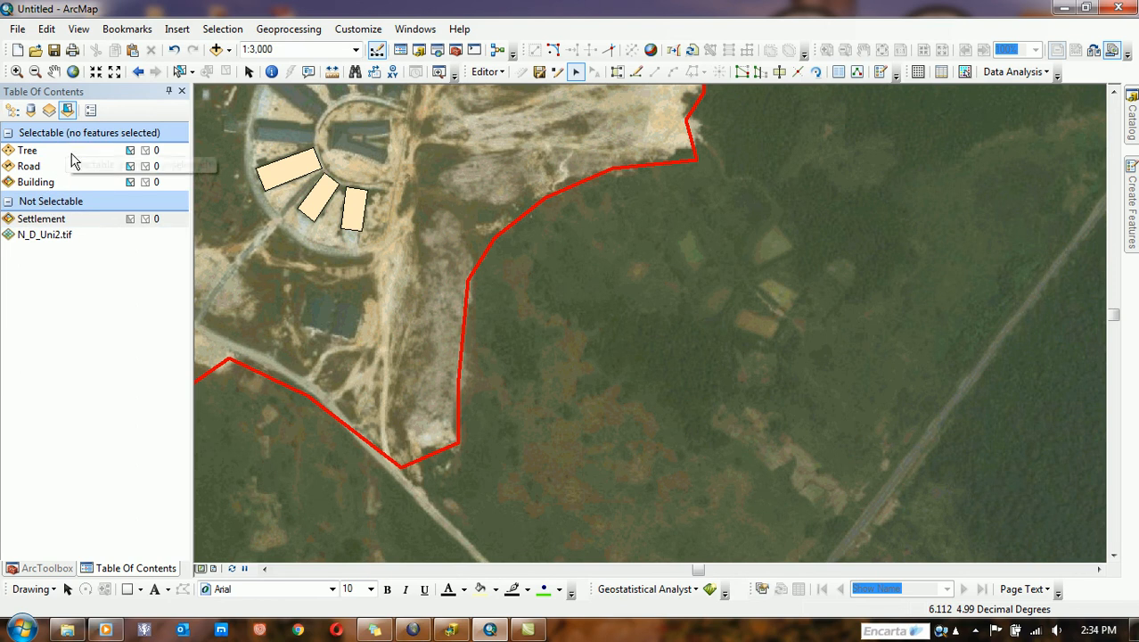
Box-select the three Building polygons in the circular compound with Settlement non-selectable, and clear the selection.
drag(590, 298, 767, 334)
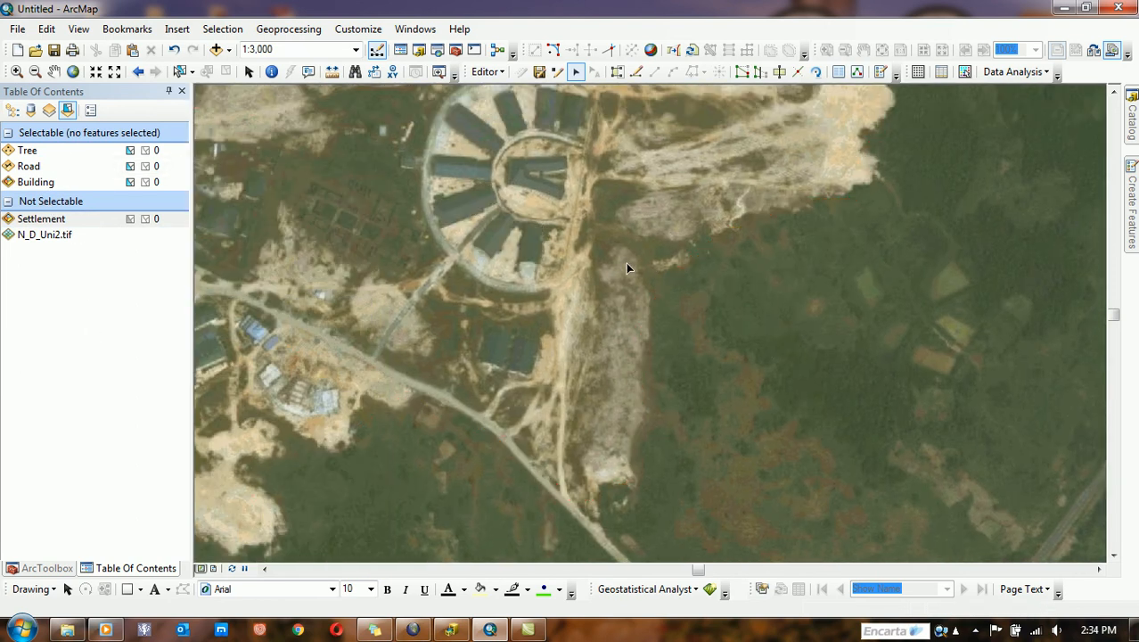
drag(583, 249, 398, 168)
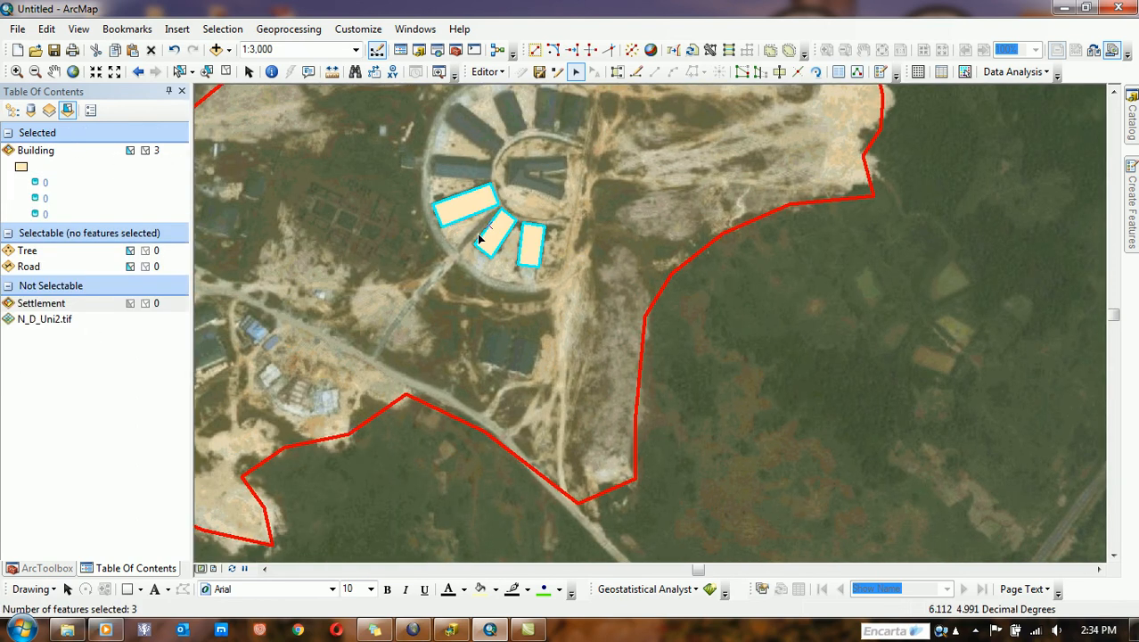
click(611, 199)
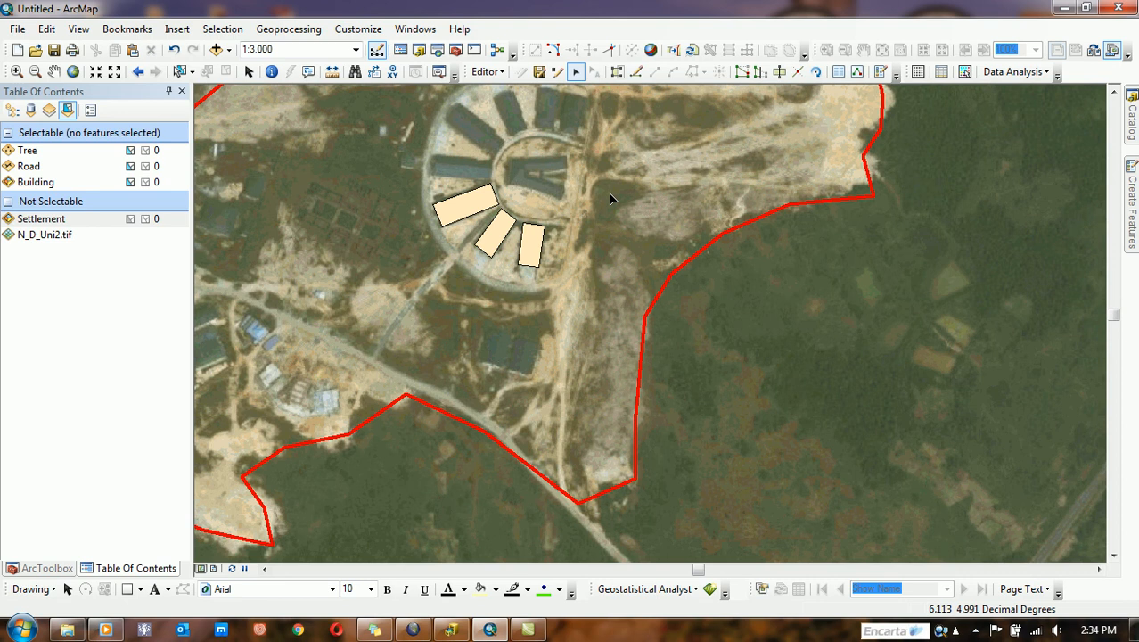
Return the layer list to drawing order and bring the whole settlement boundary into view at 1:8,000.
scroll(755, 234, down, 1)
scroll(755, 234, up, 3)
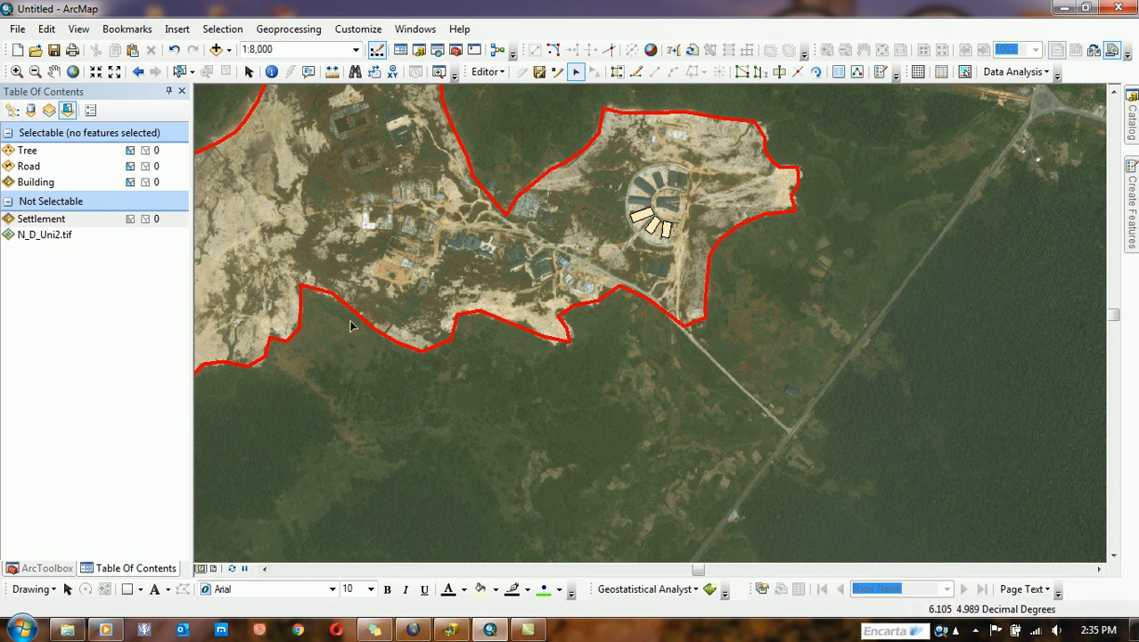
click(13, 109)
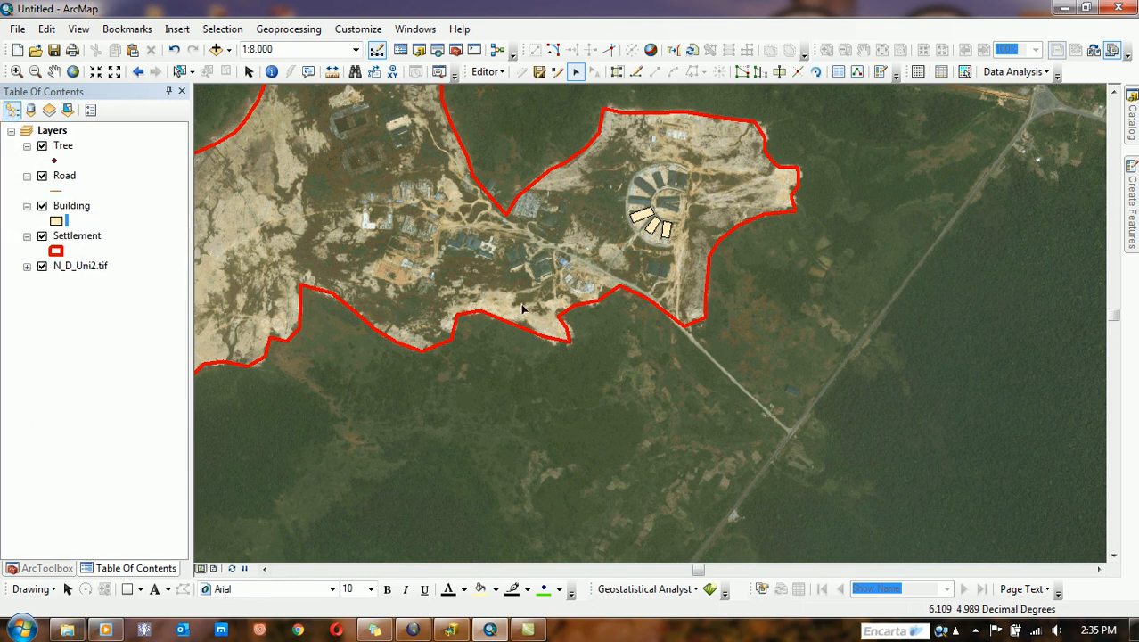
drag(550, 251, 784, 336)
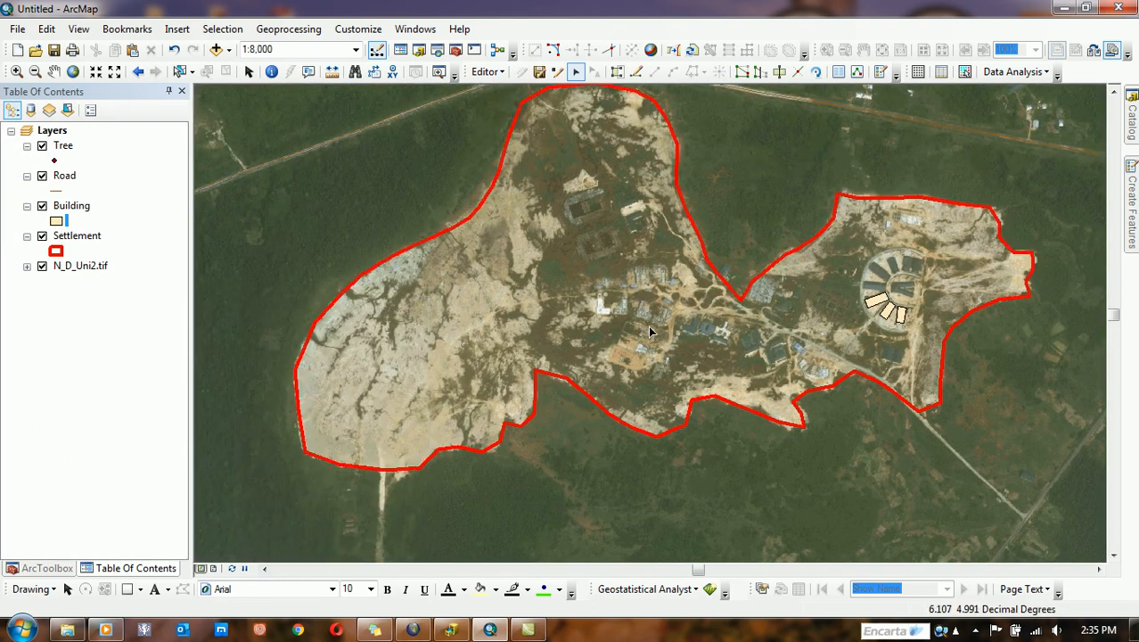
drag(700, 288, 661, 330)
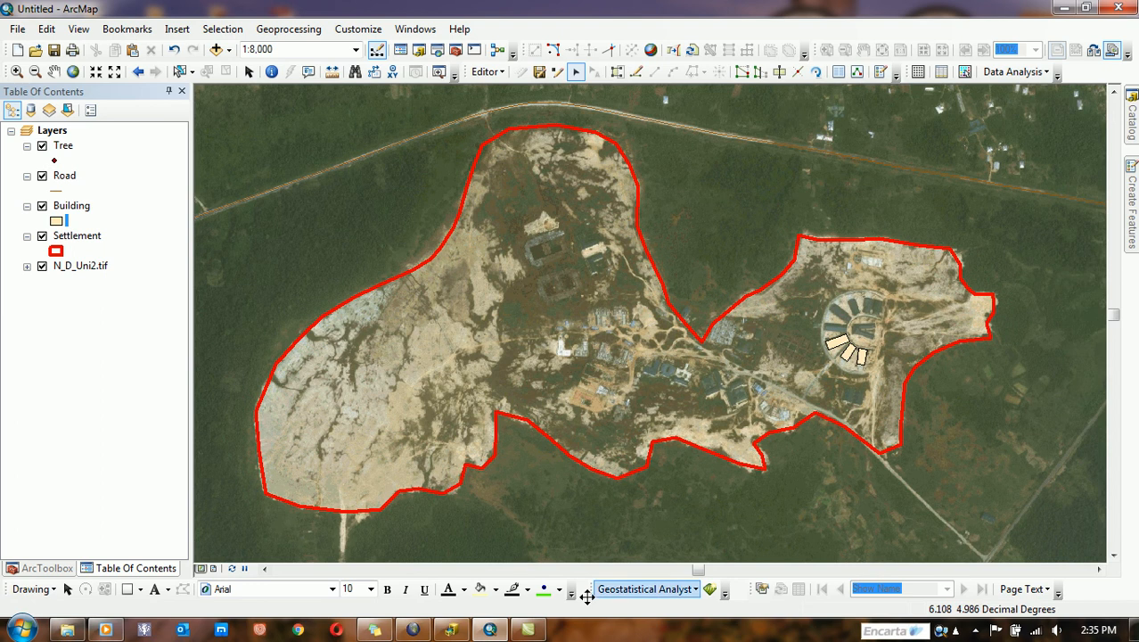
click(974, 630)
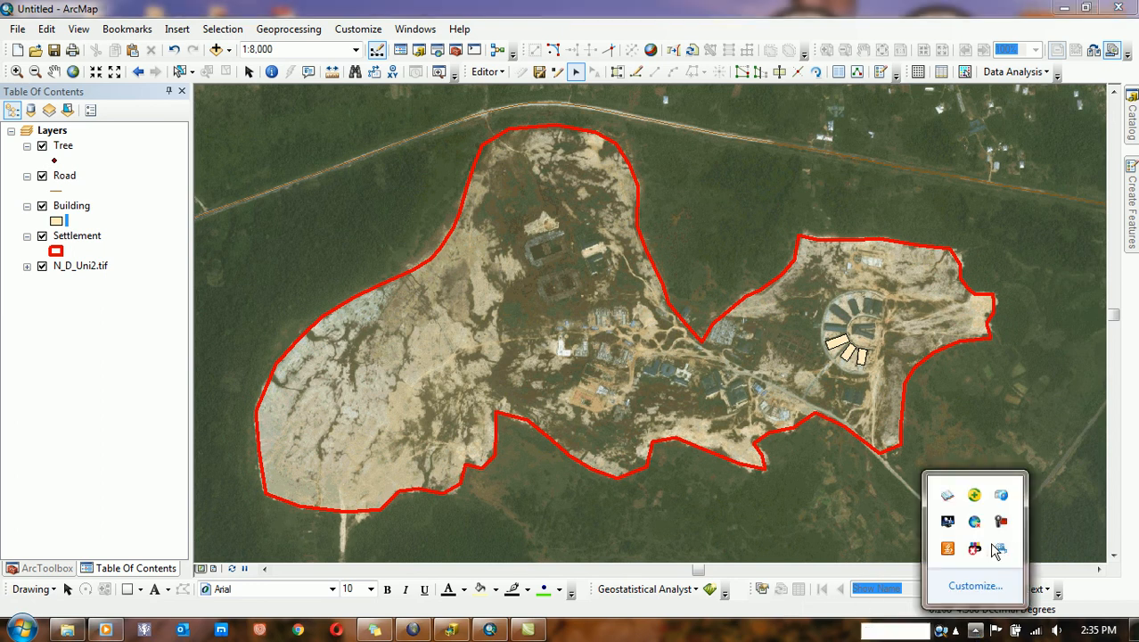
click(1000, 520)
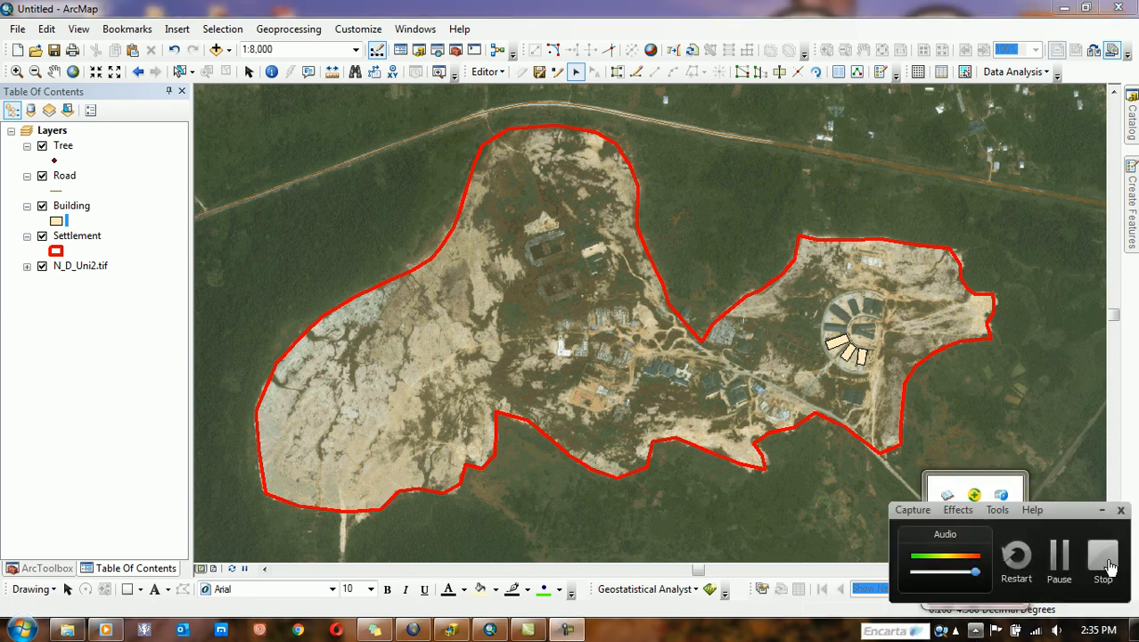